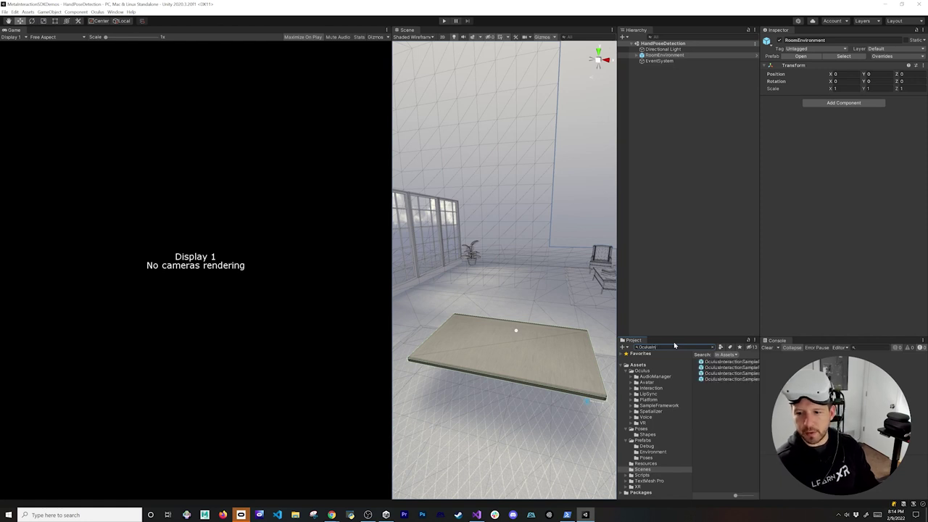
Step: Add the OculusInteractionSampleRig prefab to the HandPoseDetection scene, above the Directional Light
left_click(729, 368)
mouse_move(735, 497)
left_mouse_down()
mouse_move(751, 502)
mouse_move(724, 499)
left_mouse_up()
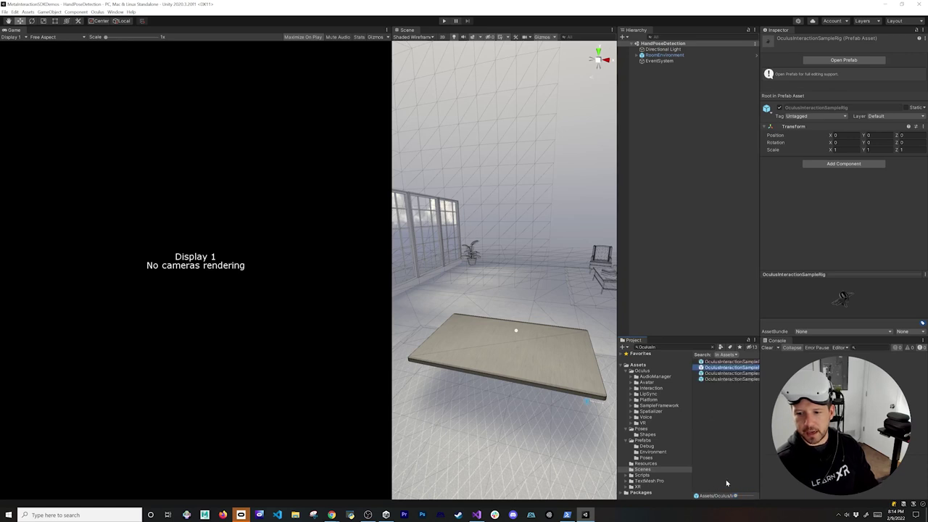
left_click(730, 362)
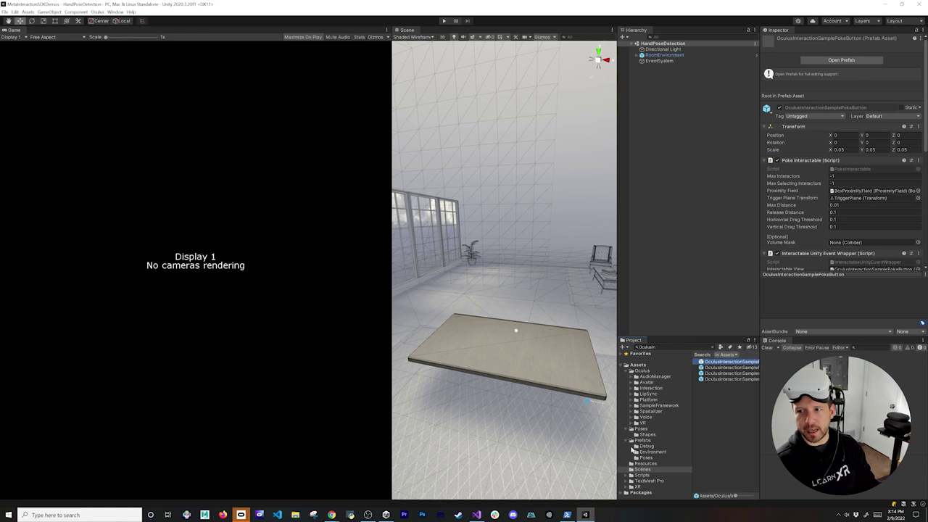
key("Down")
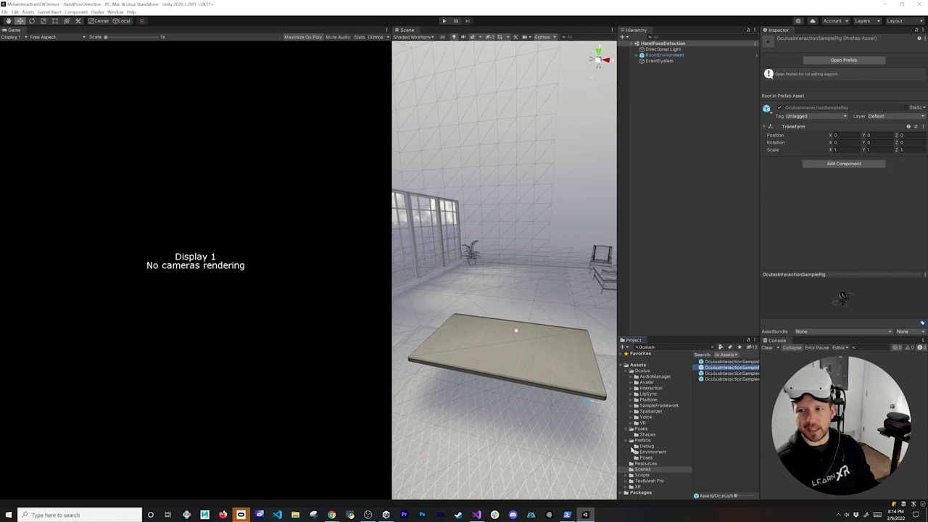
left_click_drag(726, 369, 661, 50)
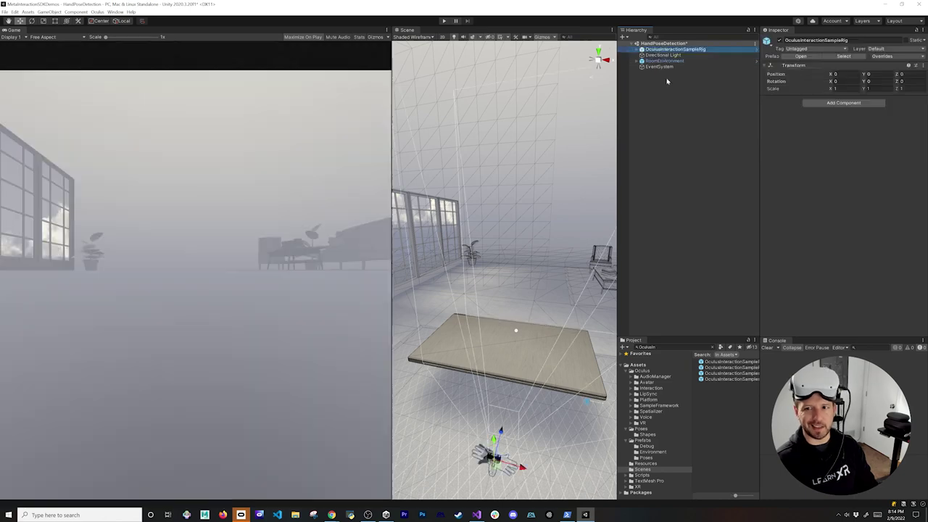
key("f")
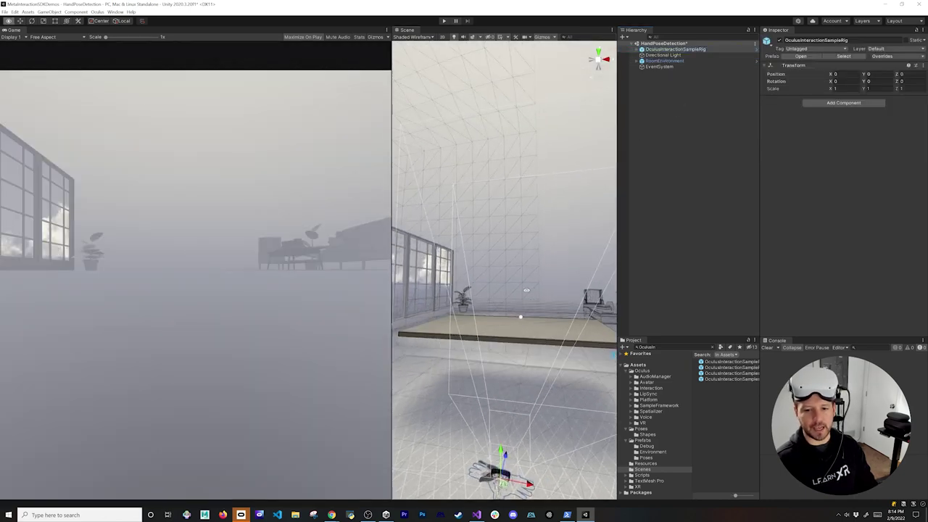
right_click_drag(533, 264, 527, 247)
scroll(527, 247, "down", 5)
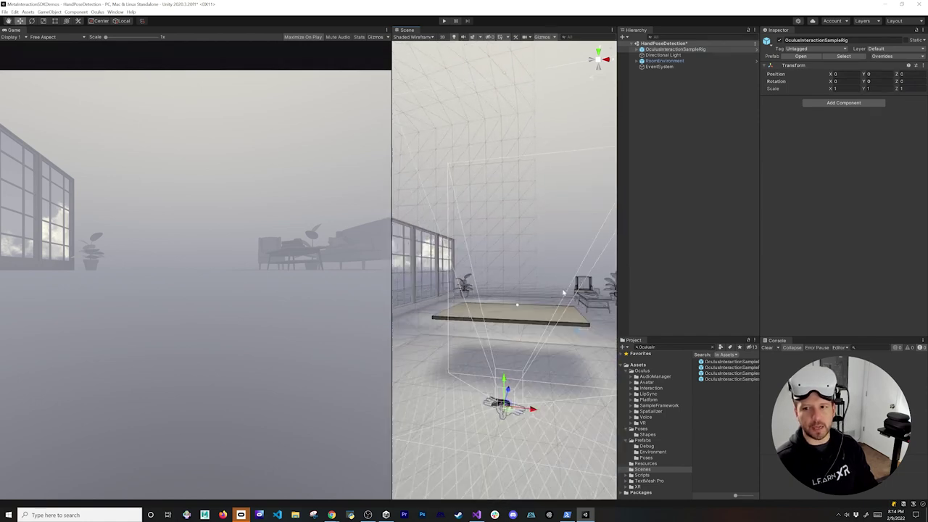
Step: Inspect the OVRCameraRig components inside the sample rig and the hand tracking settings in OculusProjectConfig
left_click(637, 48)
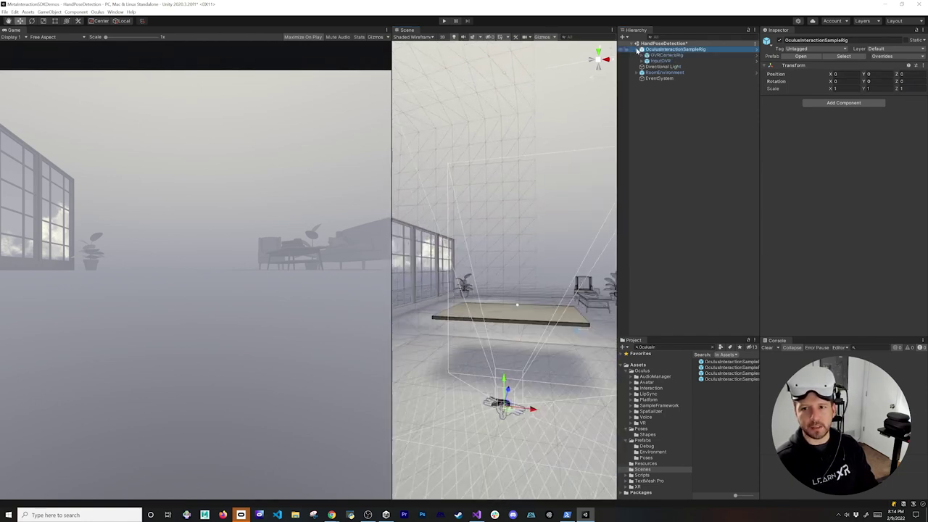
left_click(656, 56)
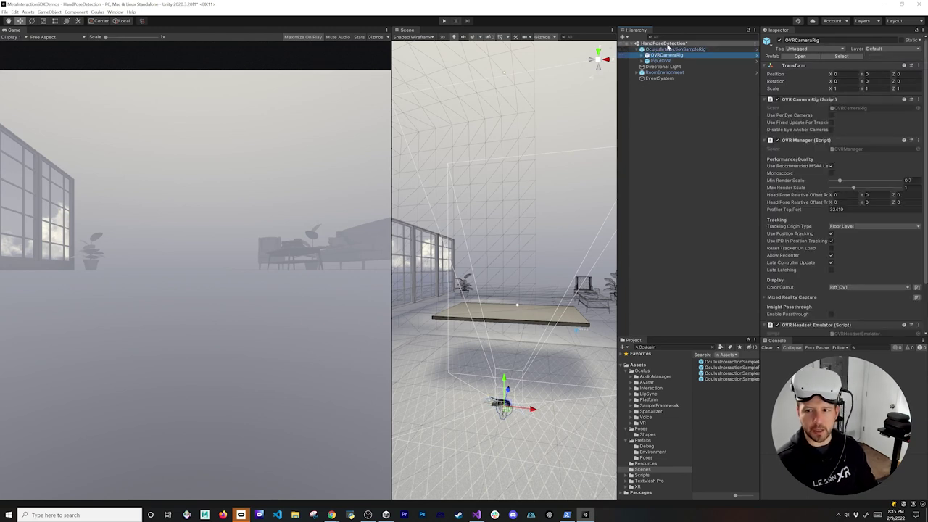
scroll(798, 169, "down", 2)
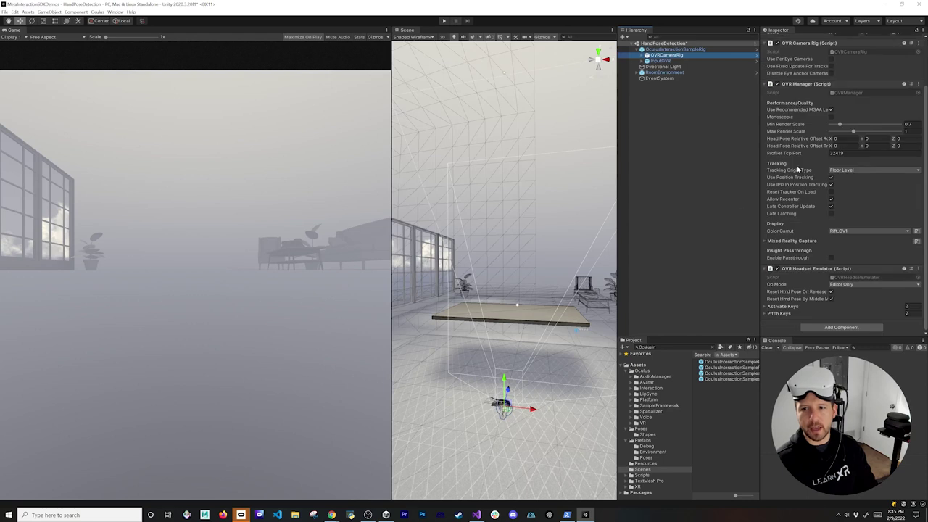
left_click(645, 372)
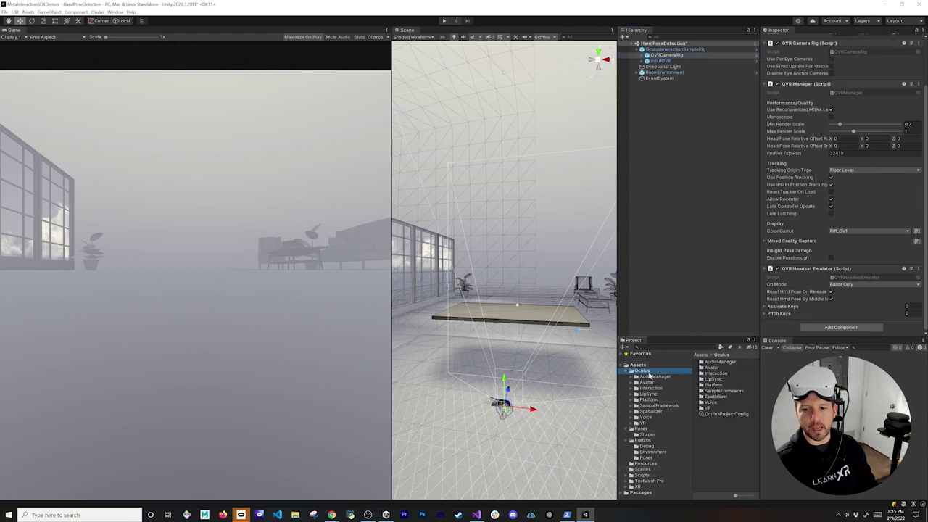
left_click(724, 413)
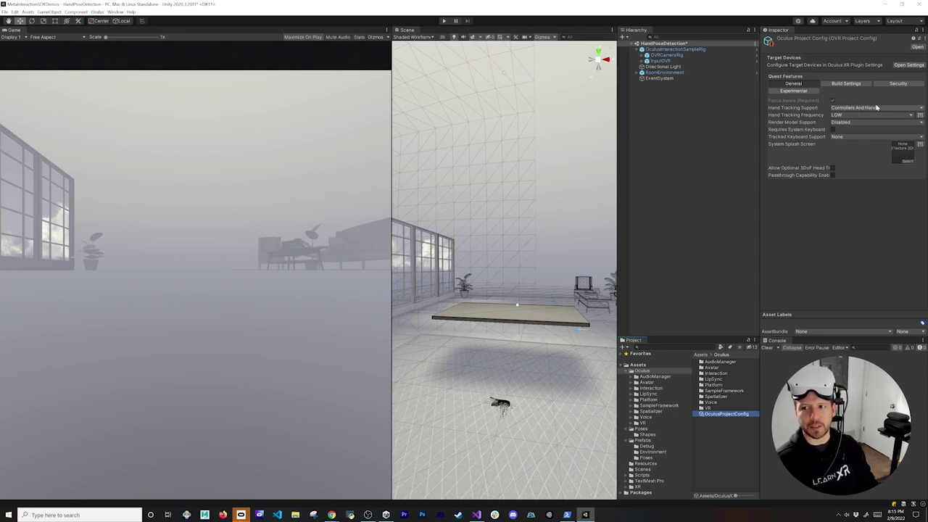
Step: Examine the InputOVR components and the LeftHand and RightHand objects under its Hands group
left_click(659, 61)
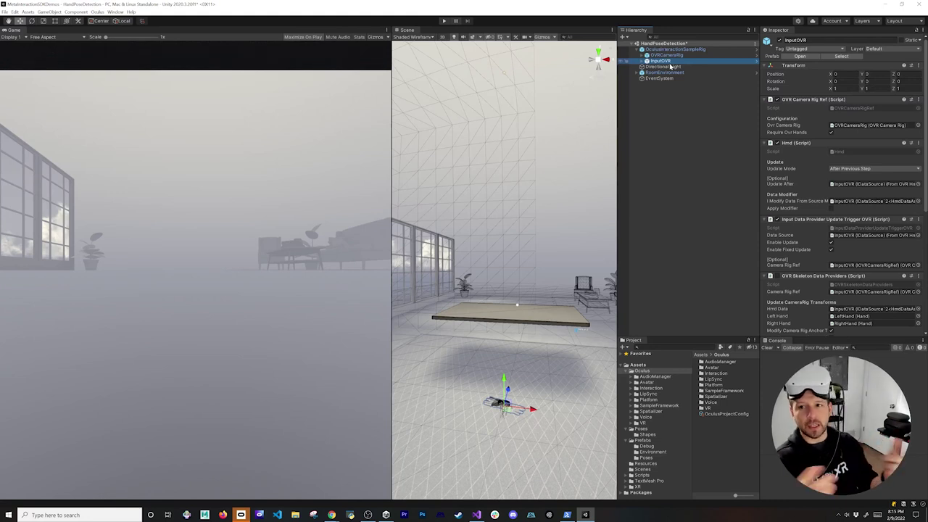
scroll(819, 95, "down", 3)
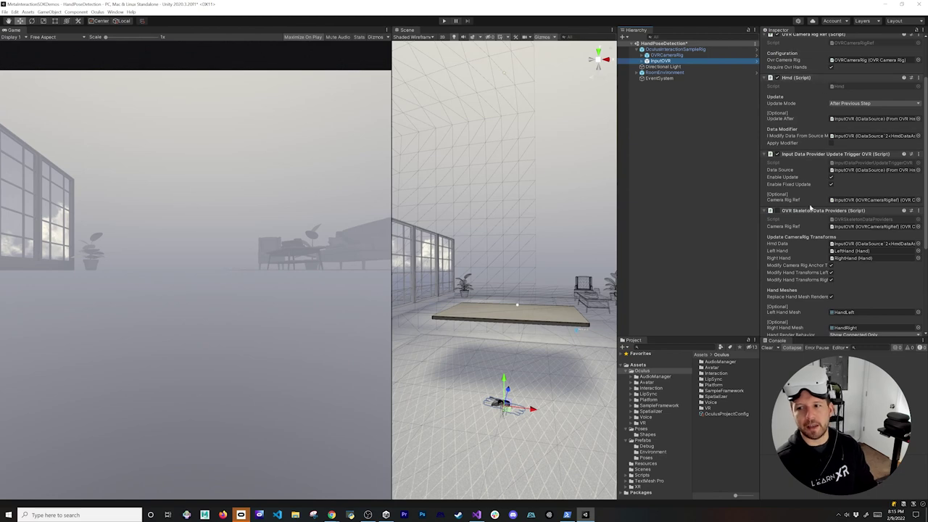
scroll(810, 208, "down", 6)
scroll(823, 257, "up", 9)
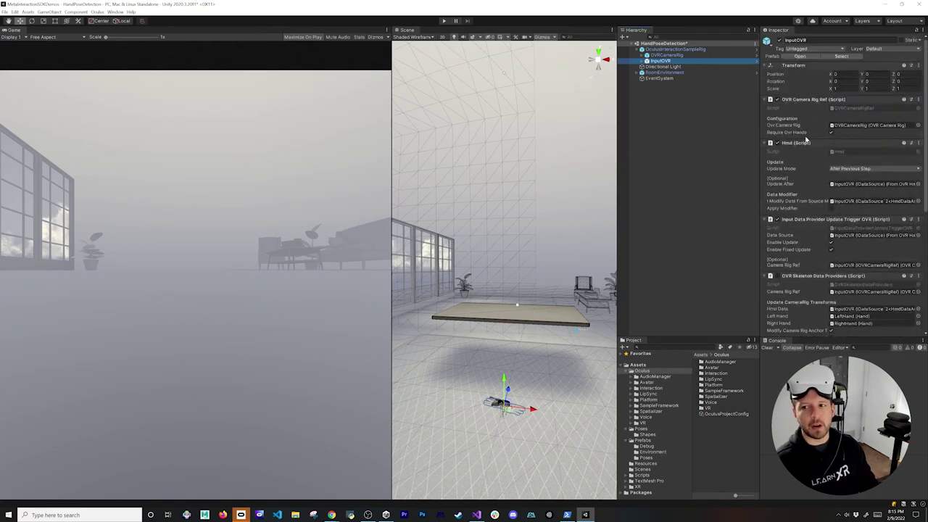
scroll(821, 135, "down", 6)
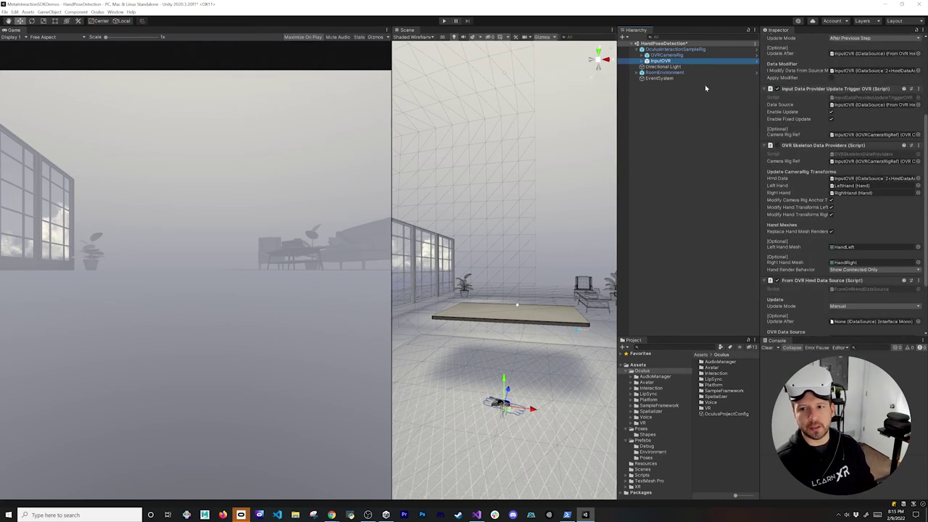
left_click(648, 61)
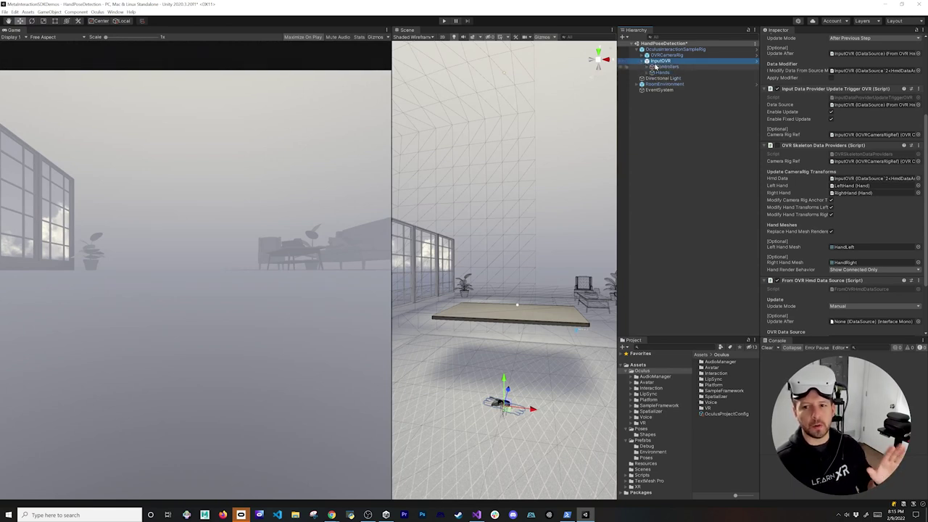
left_click(652, 73)
left_click(658, 77)
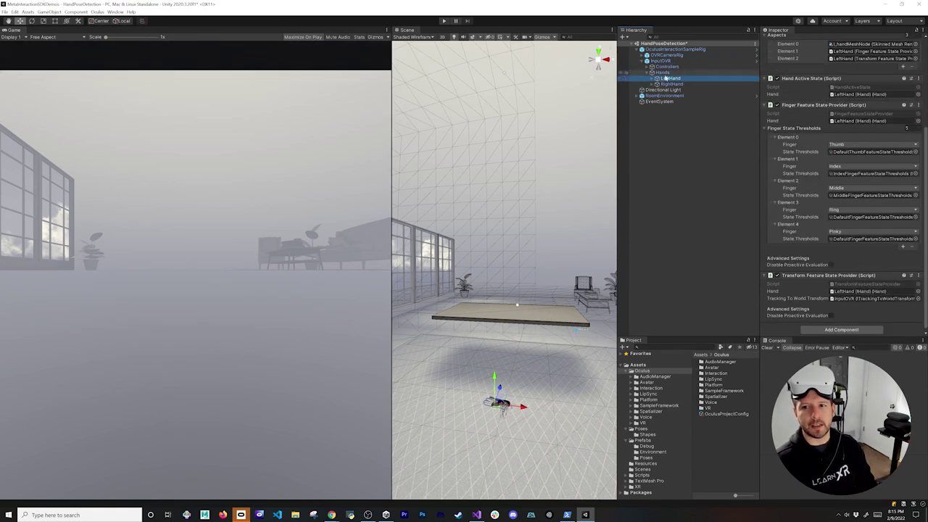
left_click(668, 84)
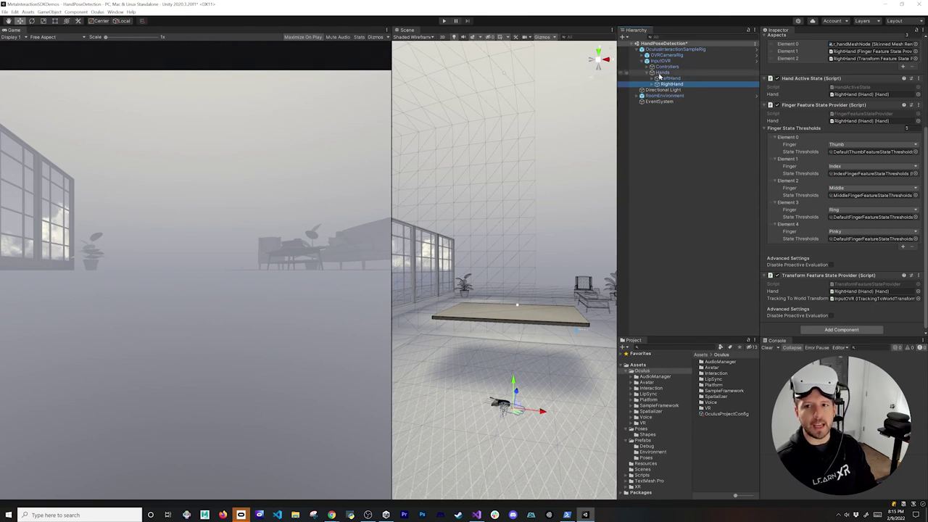
Step: Create an empty game object at the scene root and name it Poses
left_click(700, 126)
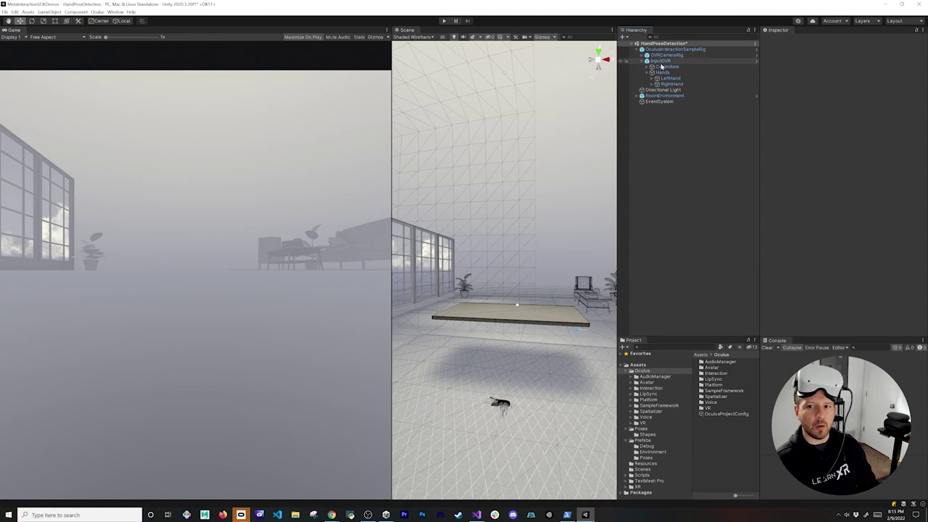
right_click(656, 131)
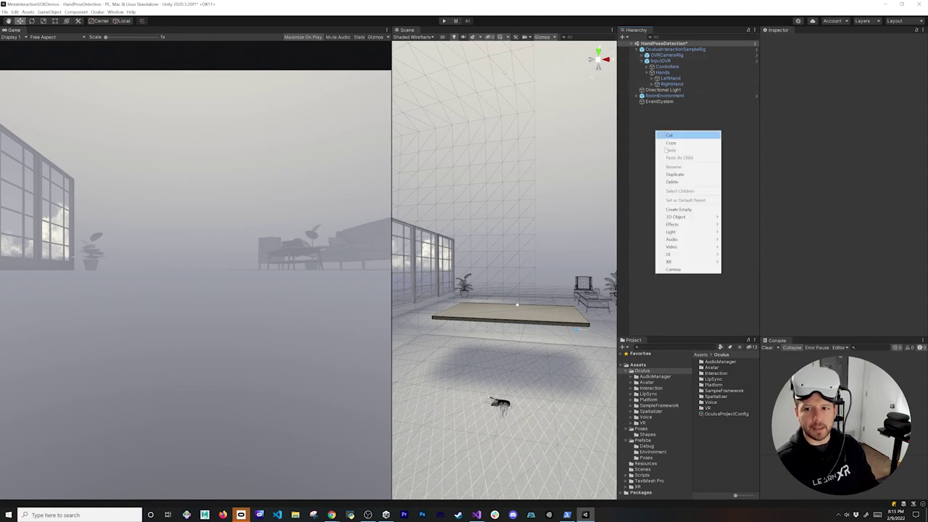
left_click(685, 210)
left_click(841, 40)
type("Poses")
key("Return")
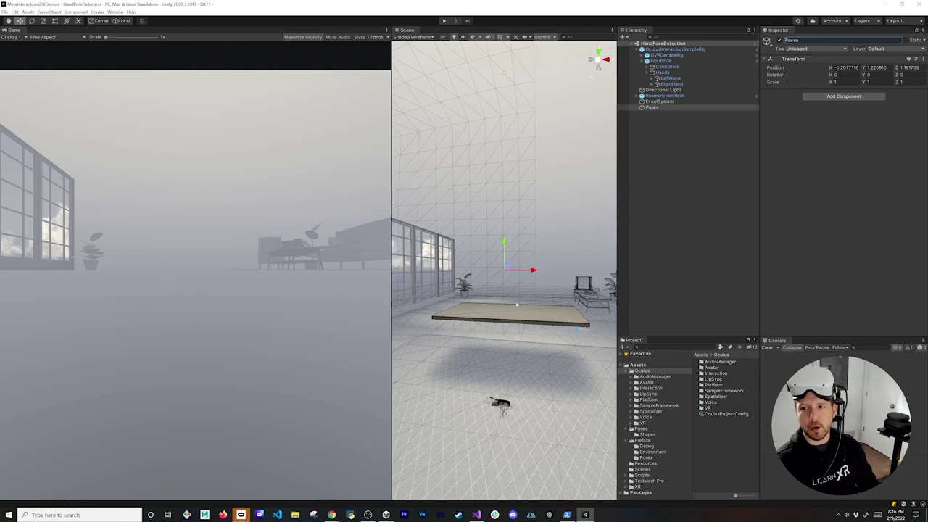
Step: Set the Poses object's position to 0, 0, 0
left_click(844, 67)
type("0")
key("Tab")
type("0")
key("Tab")
type("0")
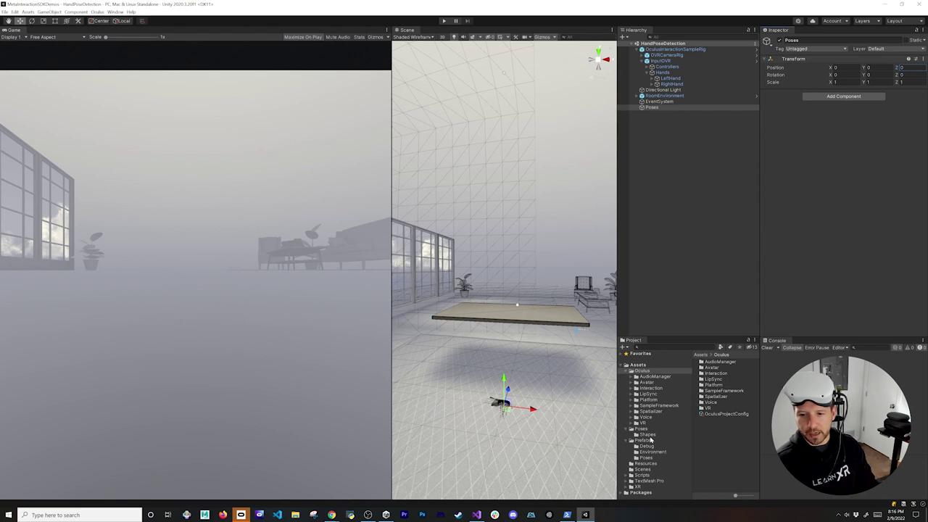
Step: Add the DebugArea prefab from Prefabs/Debug to the scene and set its Pos Y to 1.18
left_click(648, 446)
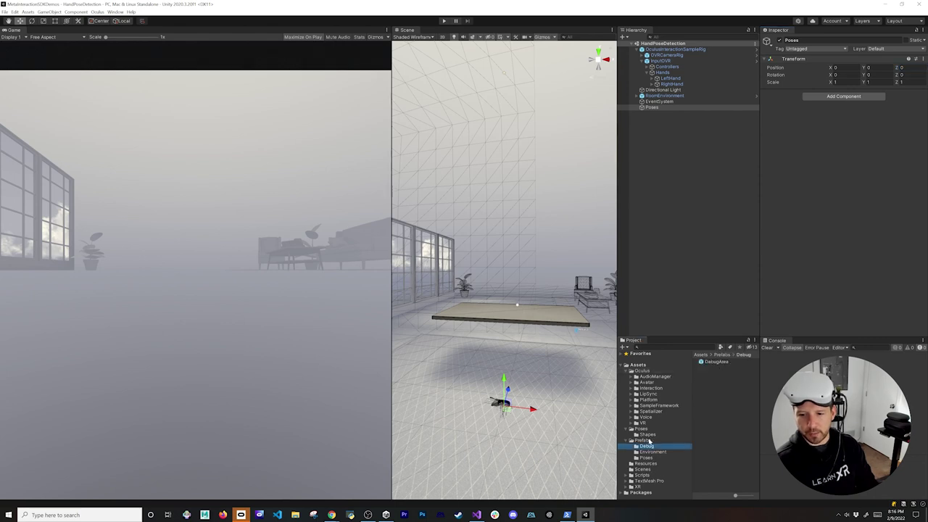
left_click_drag(710, 363, 679, 97)
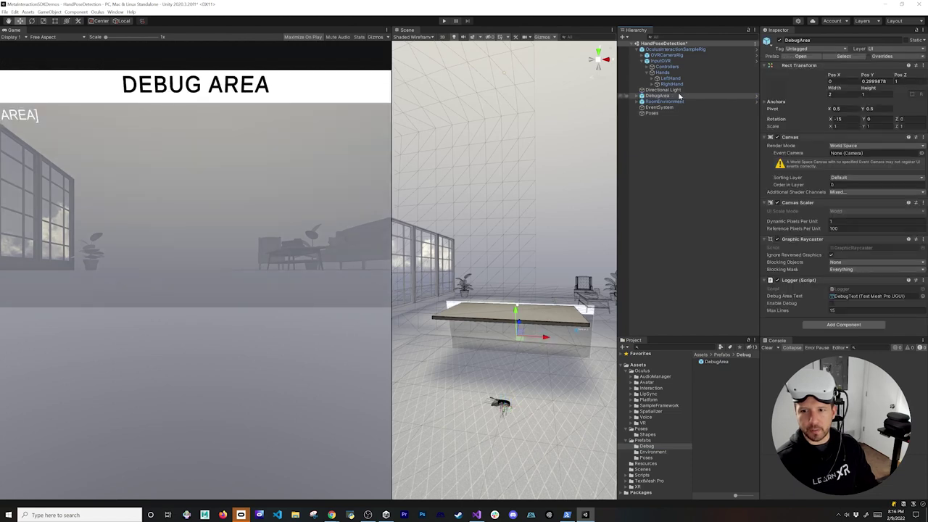
left_click(874, 82)
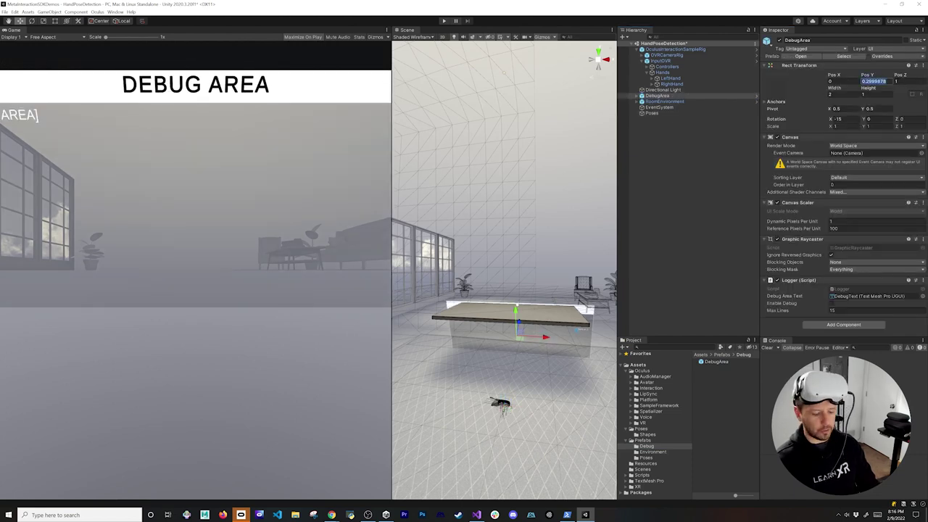
type("1.18")
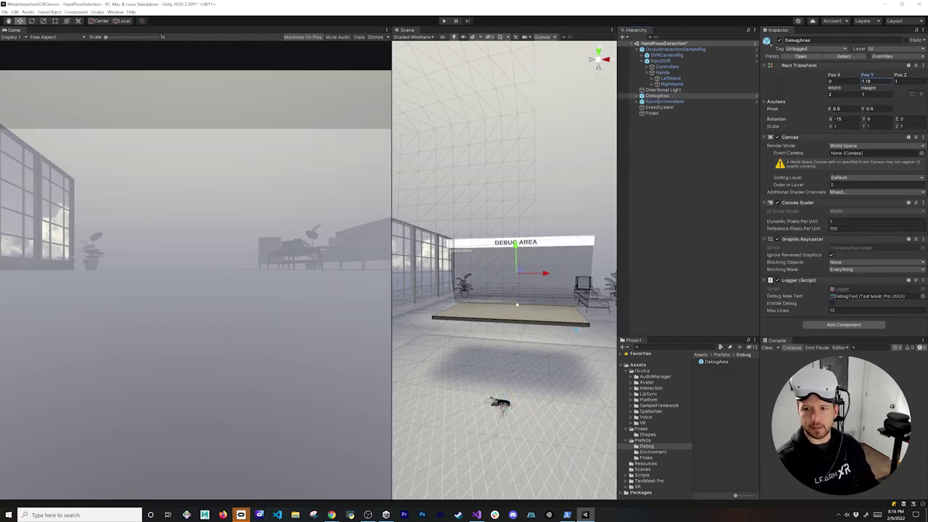
Step: Turn on Enable Debug in the DebugArea's Logger script
left_click_drag(507, 346, 474, 344, "alt")
scroll(474, 345, "up", 5)
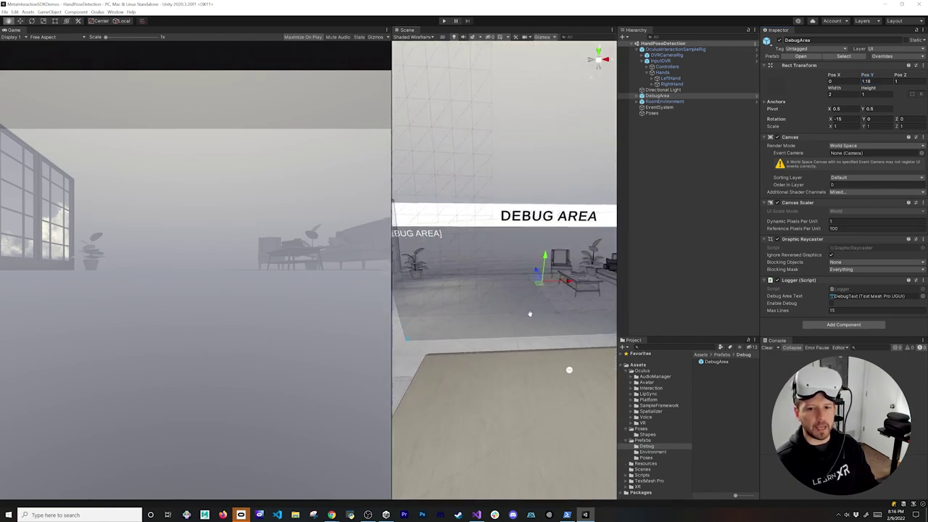
left_click_drag(535, 306, 556, 289, "alt")
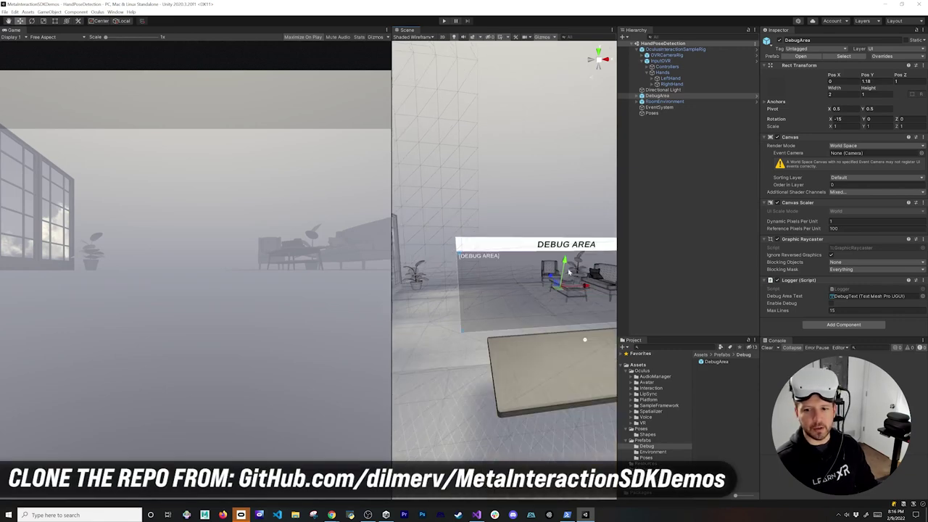
left_click(831, 303)
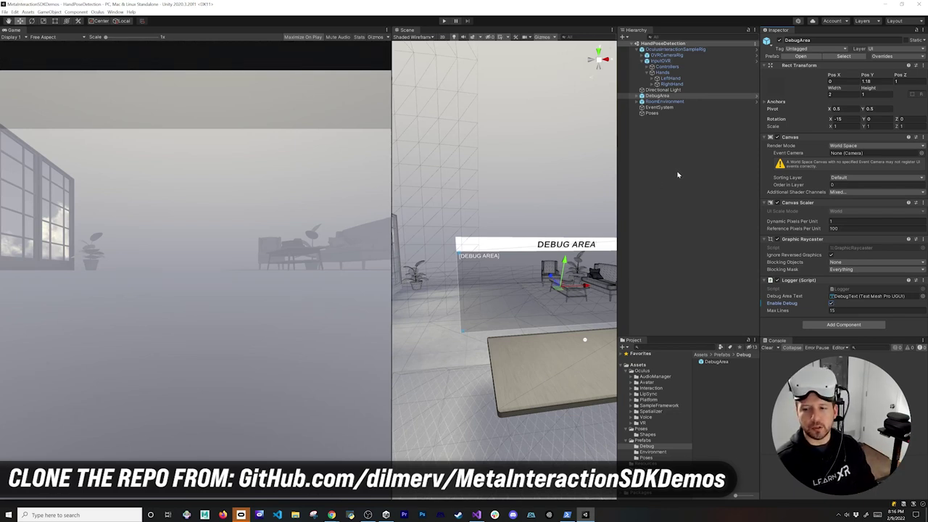
Step: Add the ThumbsUpPose and ThumbsDownPose prefabs from the Interaction SDK's HandPose folder as children of Poses
left_click(657, 113)
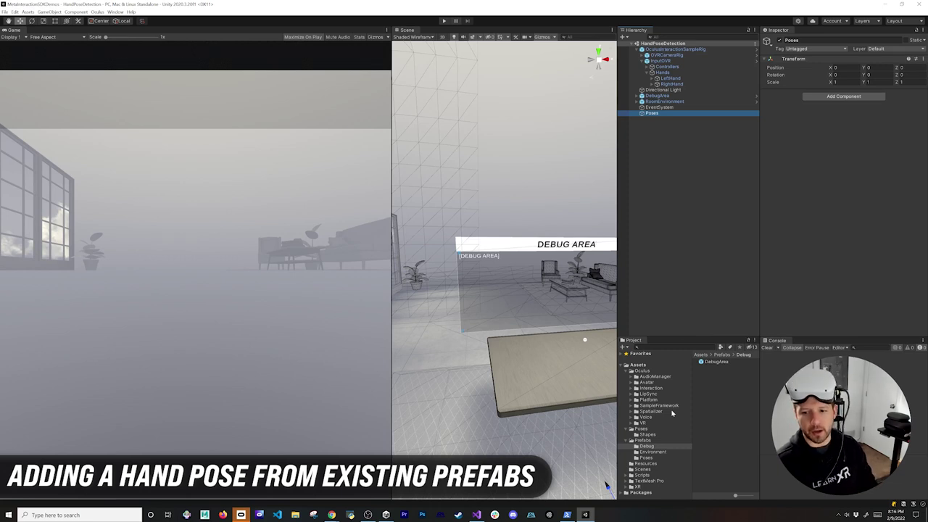
left_click(641, 388)
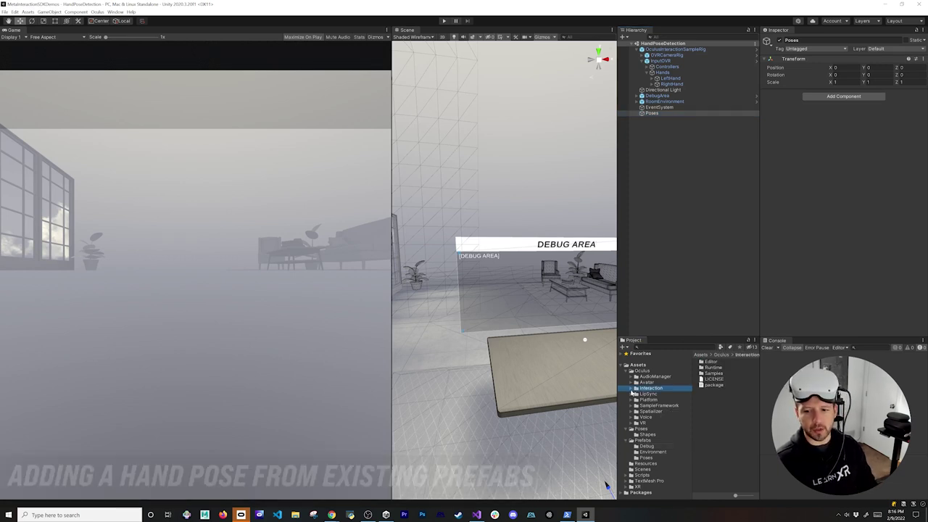
left_click(636, 389)
scroll(678, 423, "down", 2)
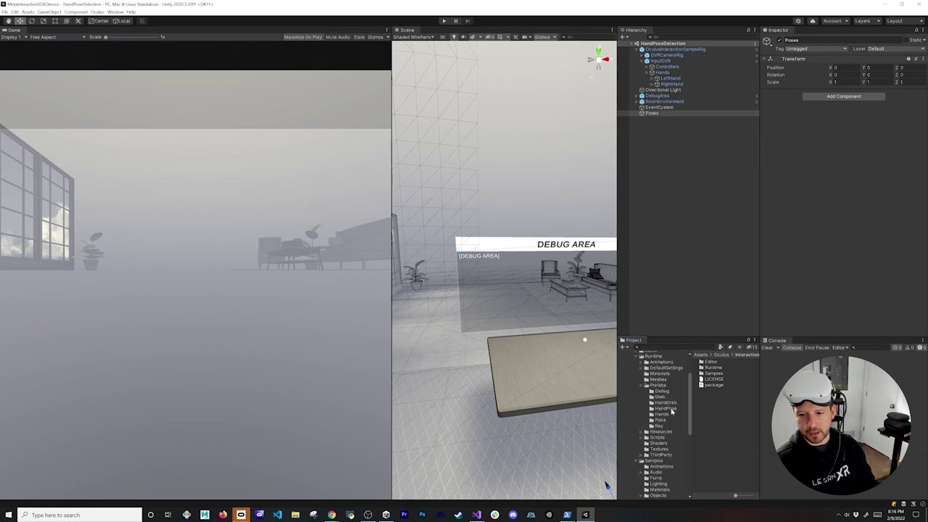
left_click(668, 409)
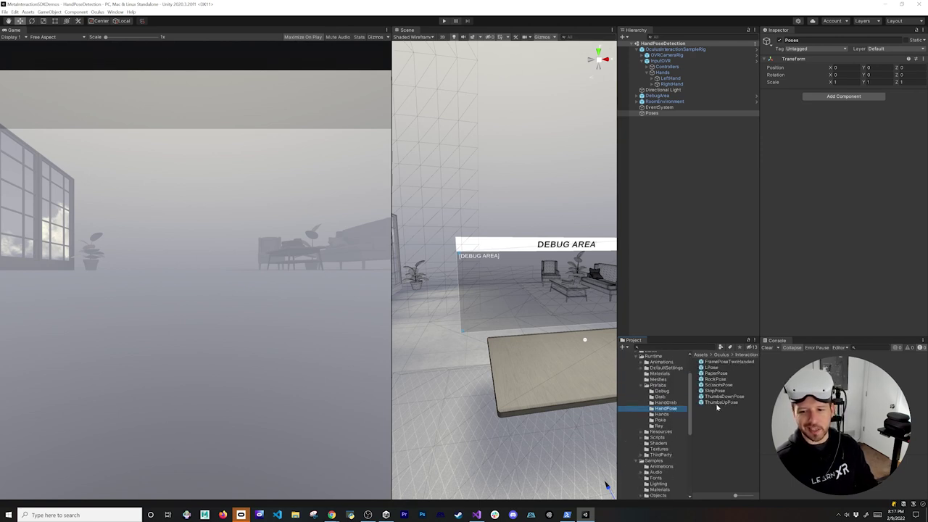
left_click_drag(718, 403, 661, 117)
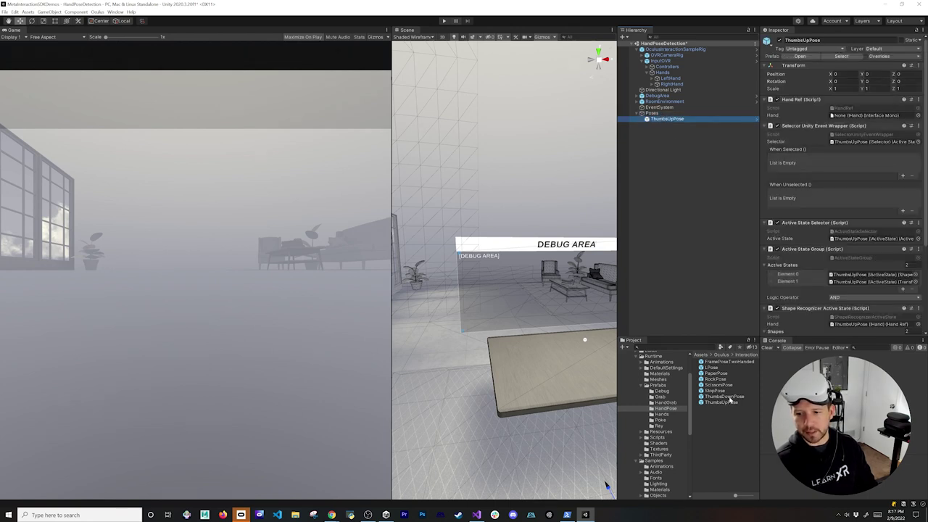
left_click_drag(692, 133, 689, 123)
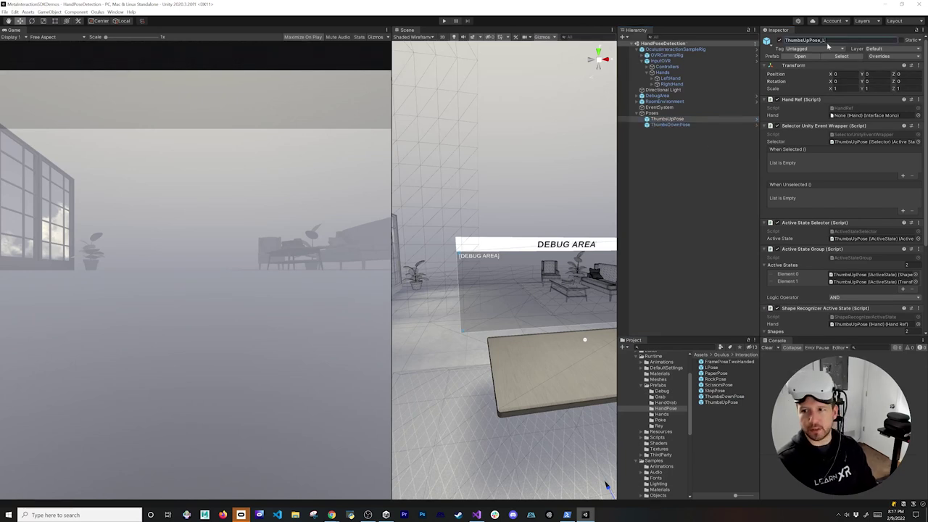
Step: Rename the two pose objects under Poses as ThumbsUpPose_L and ThumbsDownPose_L
key("Return")
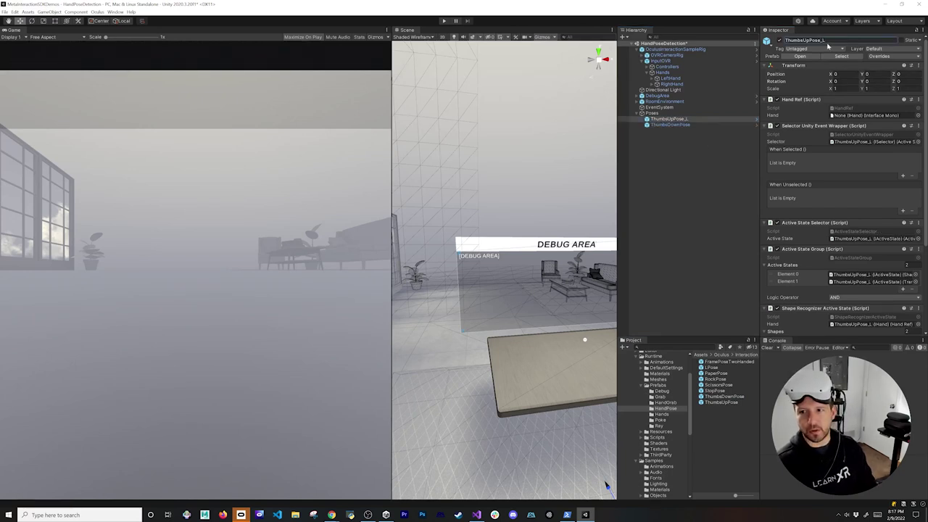
left_click(692, 125)
type("_L")
key("Return")
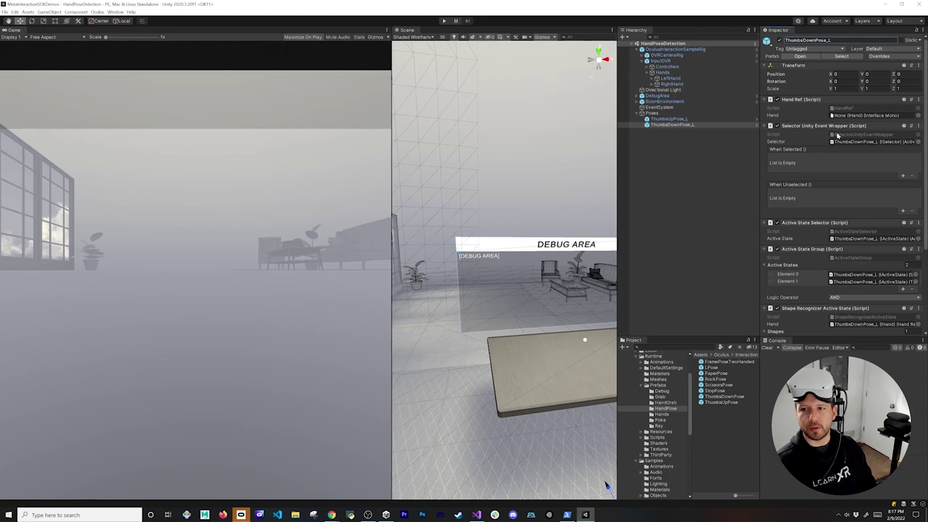
Step: Assign LeftHand as the Hand in the Hand Ref script of both ThumbsDownPose_L and ThumbsUpPose_L
left_click_drag(670, 77, 870, 115)
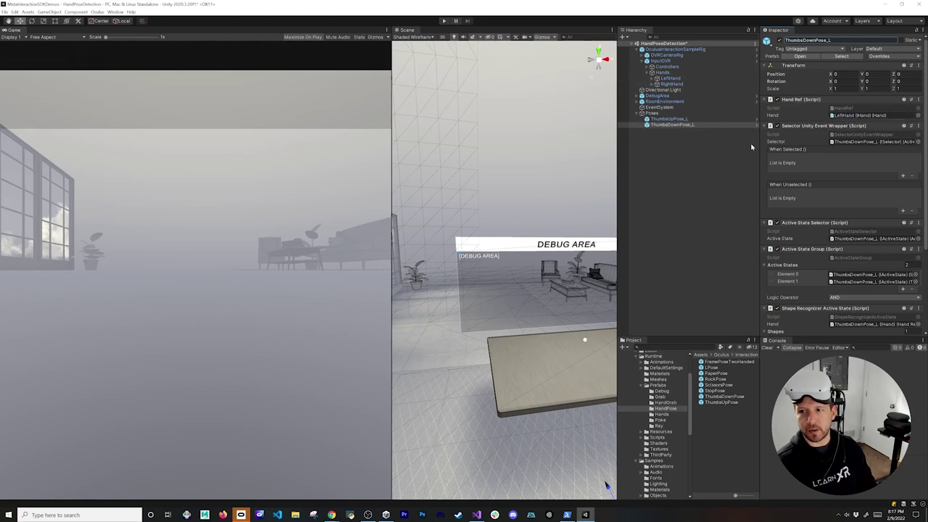
left_click(668, 119)
left_click_drag(670, 79, 840, 118)
scroll(859, 219, "down", 4)
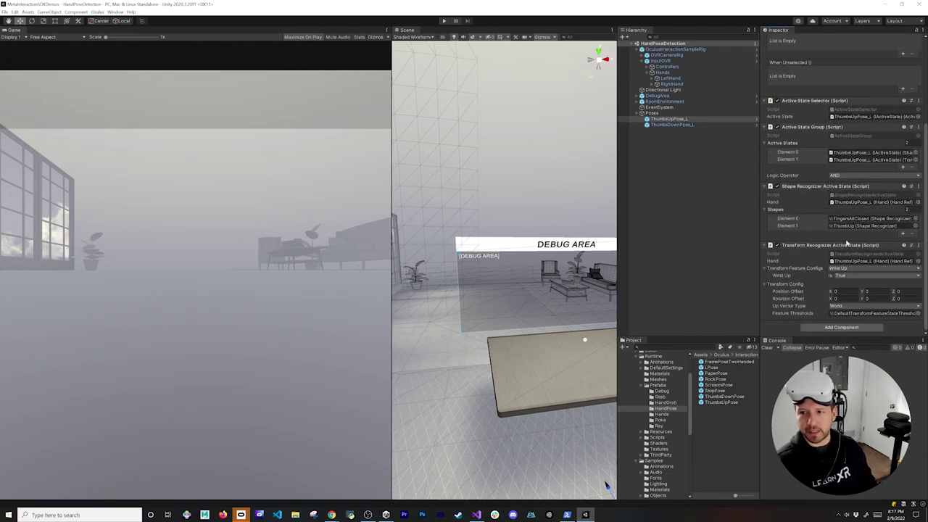
scroll(841, 219, "up", 4)
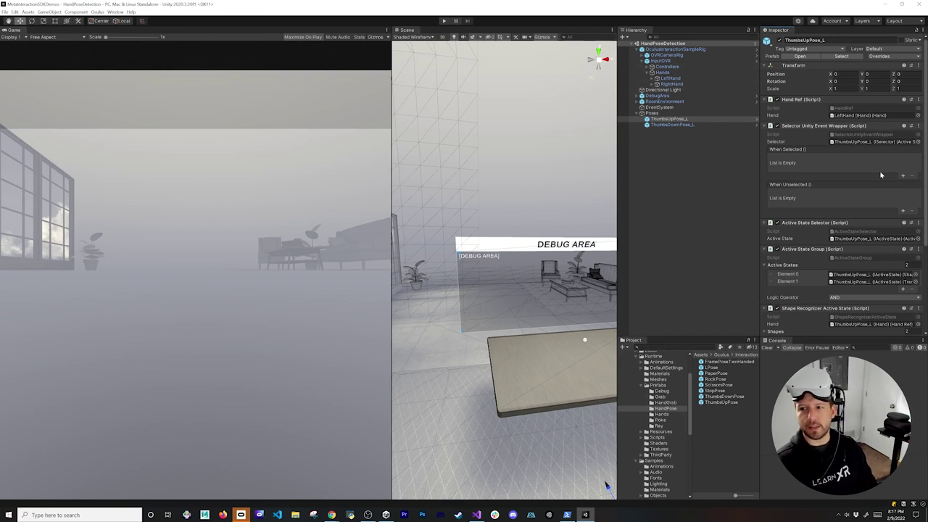
Step: Add an empty When Selected and When Unselected event entry to both ThumbsUpPose_L and ThumbsDownPose_L
left_click(902, 176)
left_click(672, 125)
left_click(902, 175)
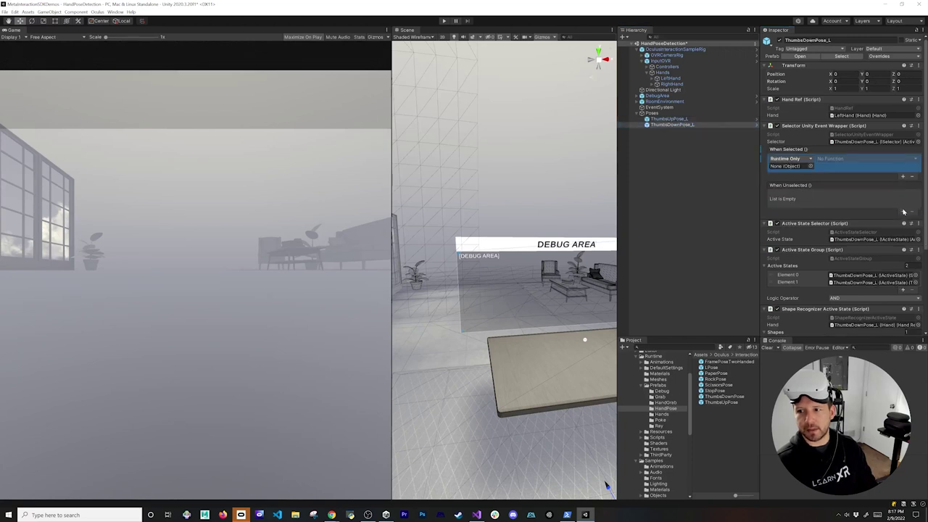
left_click(902, 211)
left_click(685, 119)
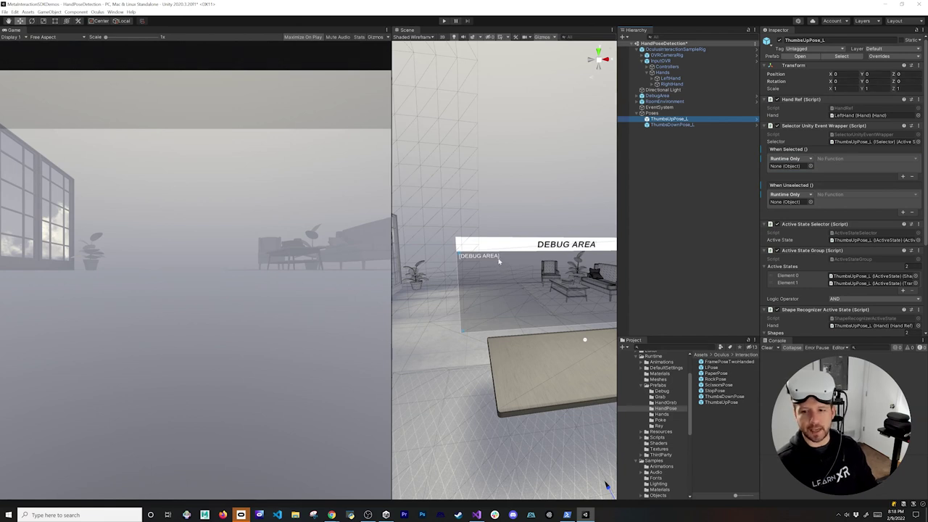
Step: Assign DebugArea as the target object of the When Selected and When Unselected events on both pose objects
left_click_drag(657, 95, 787, 166)
left_click_drag(657, 95, 765, 197)
left_click(671, 125)
left_click_drag(658, 95, 788, 167)
left_click_drag(657, 95, 787, 201)
Step: Make ThumbsUpPose_L's When Selected event call Logger.LogInfo with the text "ThumbsUpPose_L Selected"
left_click(668, 119)
left_click(862, 158)
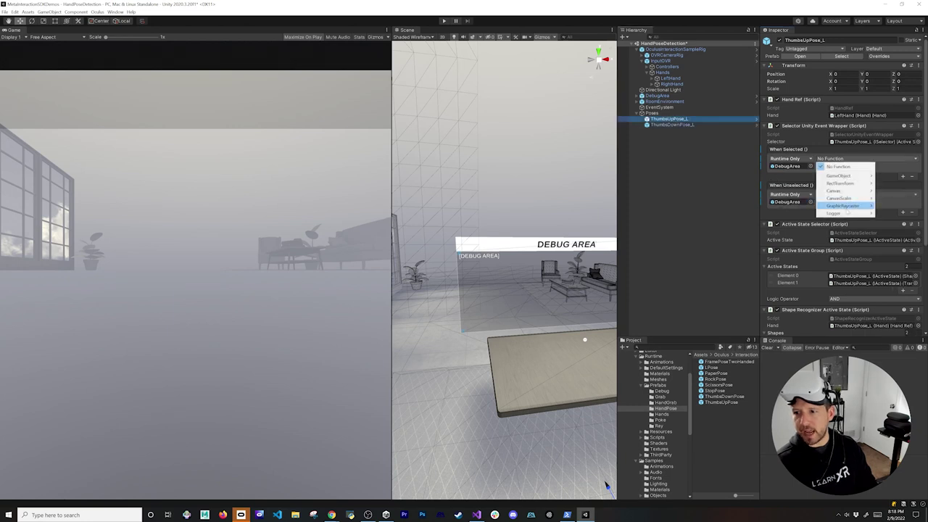
mouse_move(845, 213)
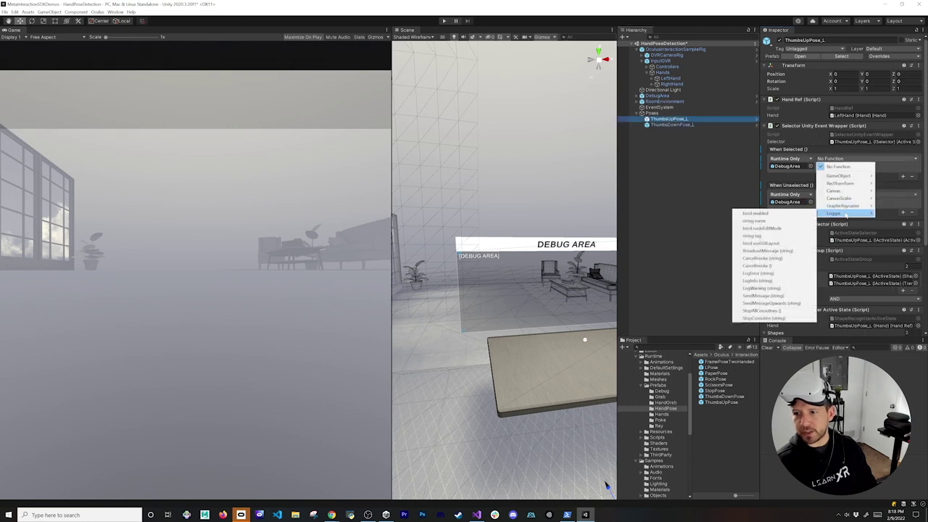
left_click(758, 280)
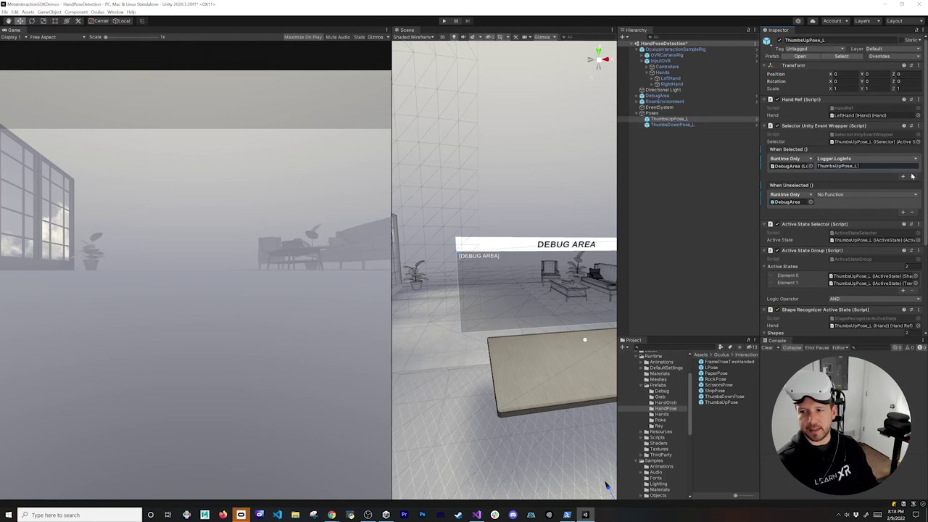
type("electye")
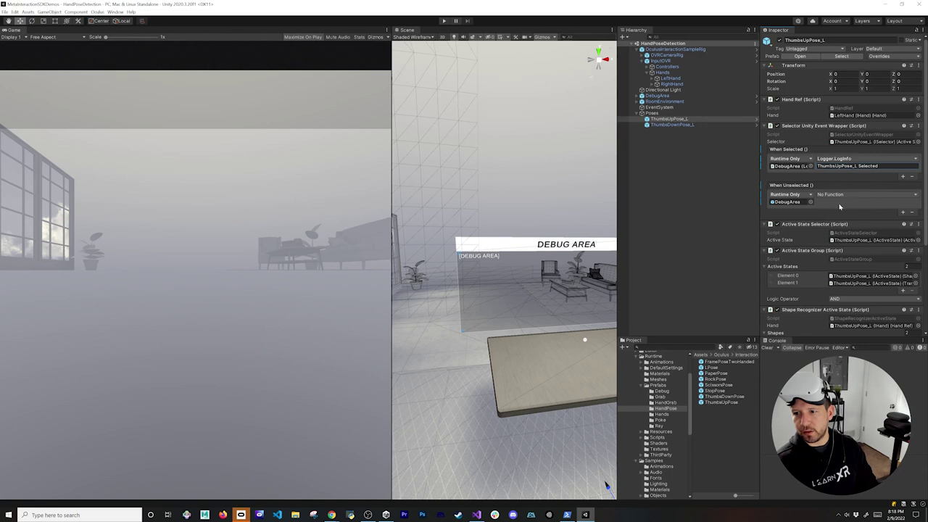
Step: Make ThumbsUpPose_L's When Unselected event call Logger.LogInfo with the text "ThumbsUpPose_L Unselected"
left_click(834, 196)
mouse_move(834, 250)
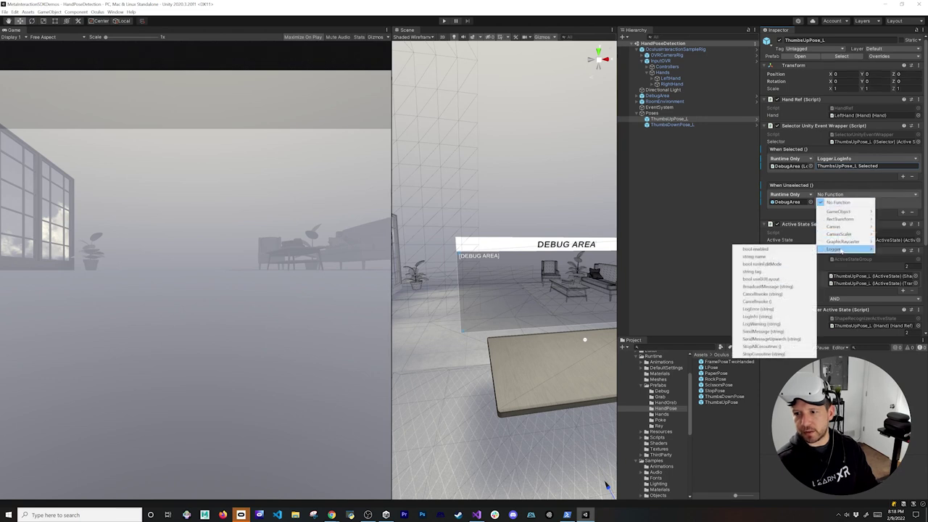
left_click(756, 316)
type("ThumbsUpPose_L")
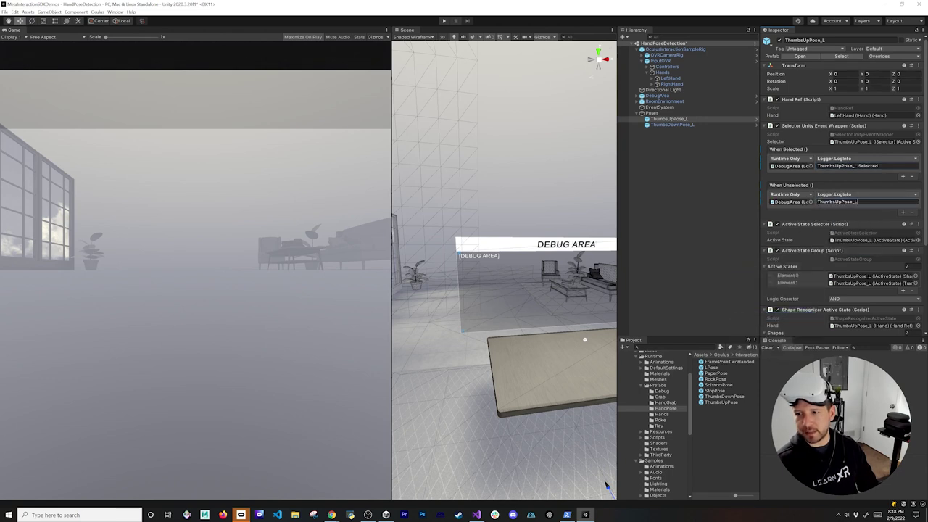
type("Unselected")
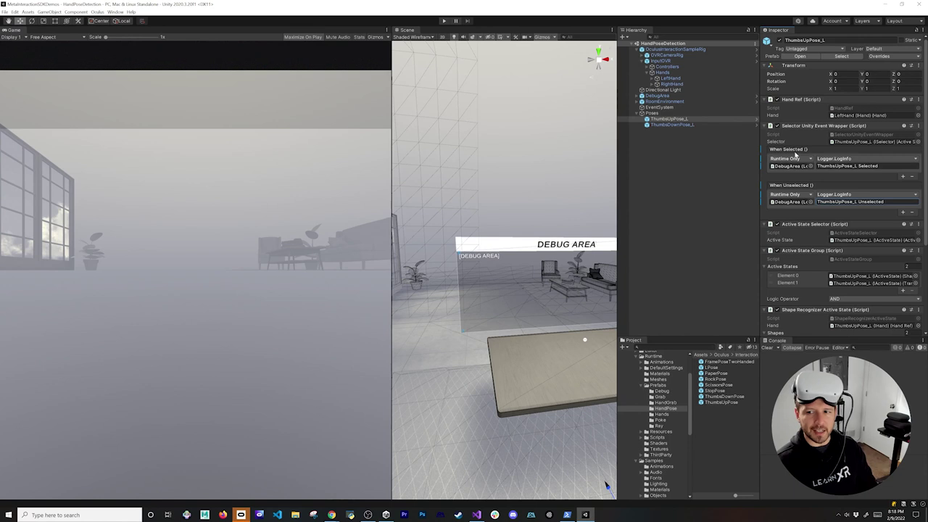
Step: Make ThumbsDownPose_L's When Selected event call Logger.LogInfo with "ThumbsDownPose_L Selected", adapting the message copied from ThumbsUpPose_L
key("shift+Tab")
key("ctrl+c")
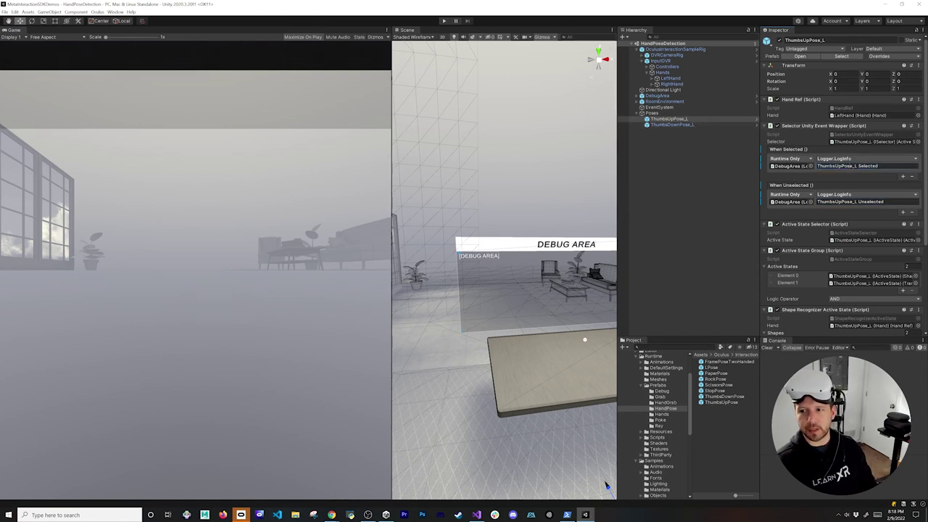
left_click(672, 124)
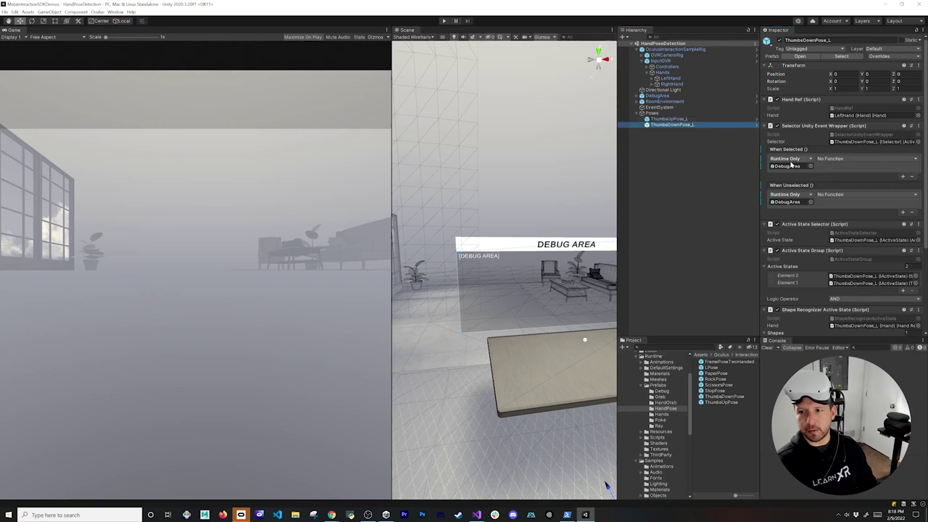
left_click(837, 160)
mouse_move(841, 213)
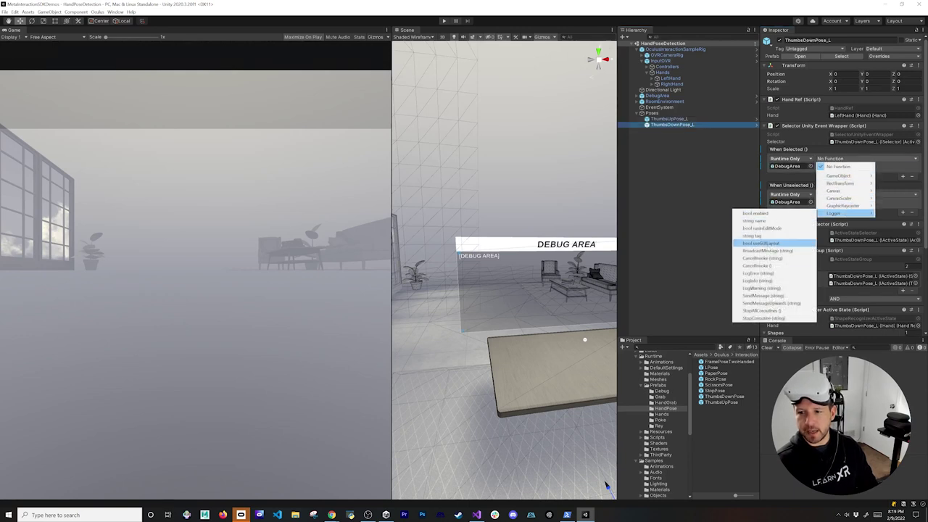
left_click(754, 281)
left_click(863, 166)
key("ctrl+v")
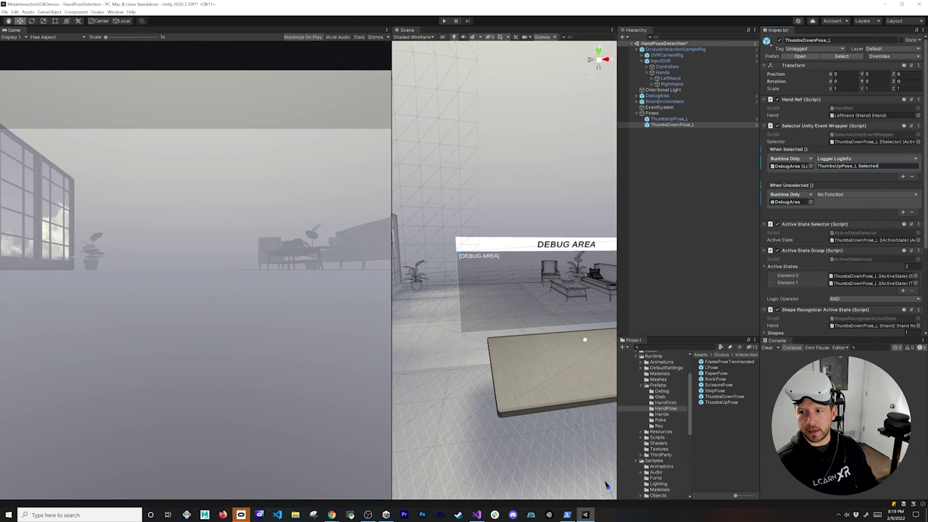
double_click(839, 166)
type("Down")
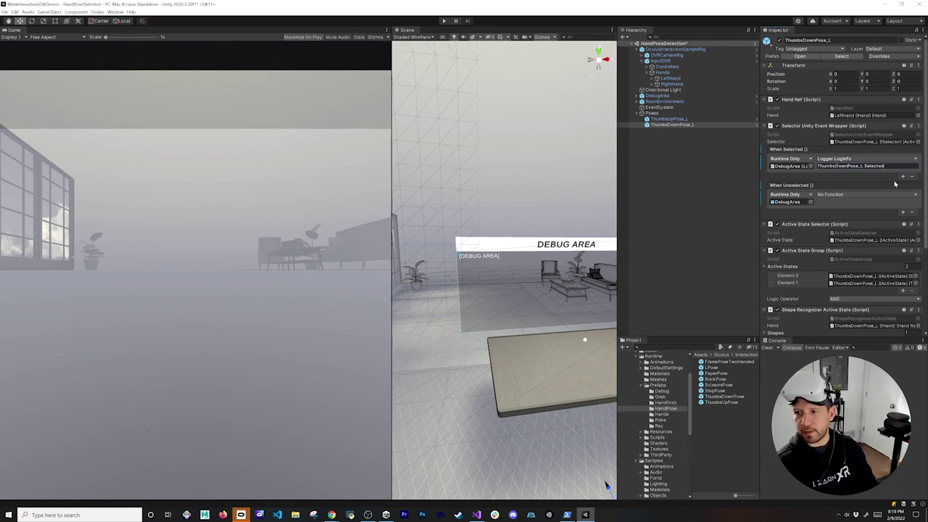
Step: Make ThumbsDownPose_L's When Unselected event call Logger.LogInfo with the text "ThumbsDownPose_L Unselected"
left_click(831, 194)
left_click(832, 194)
mouse_move(837, 249)
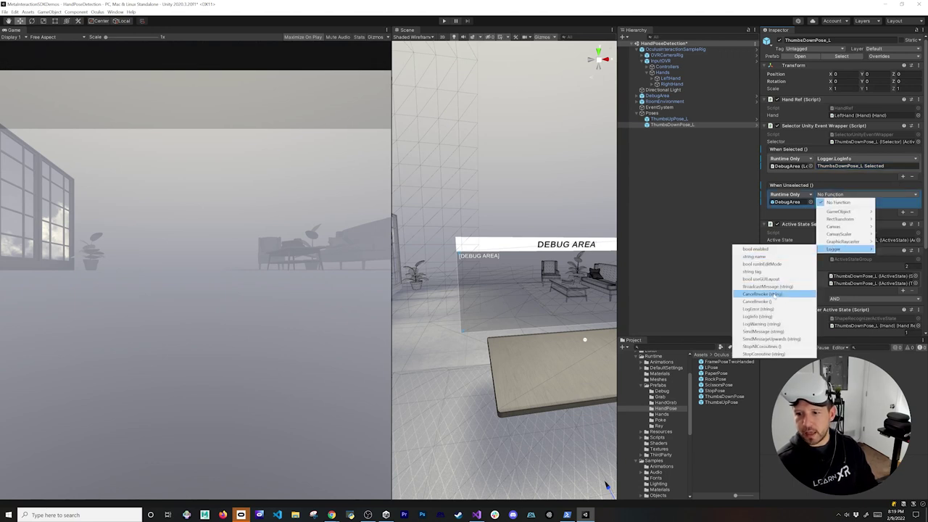
left_click(757, 309)
double_click(873, 202)
type("Unselecte")
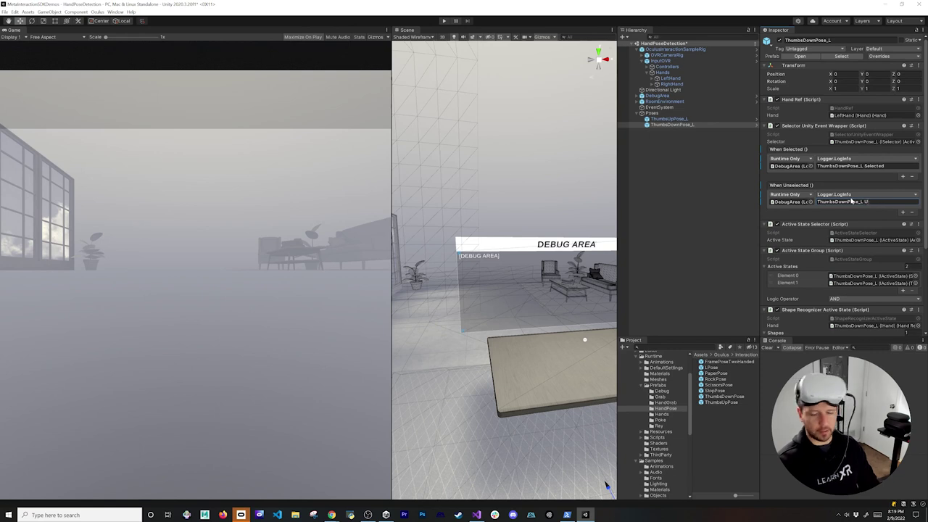
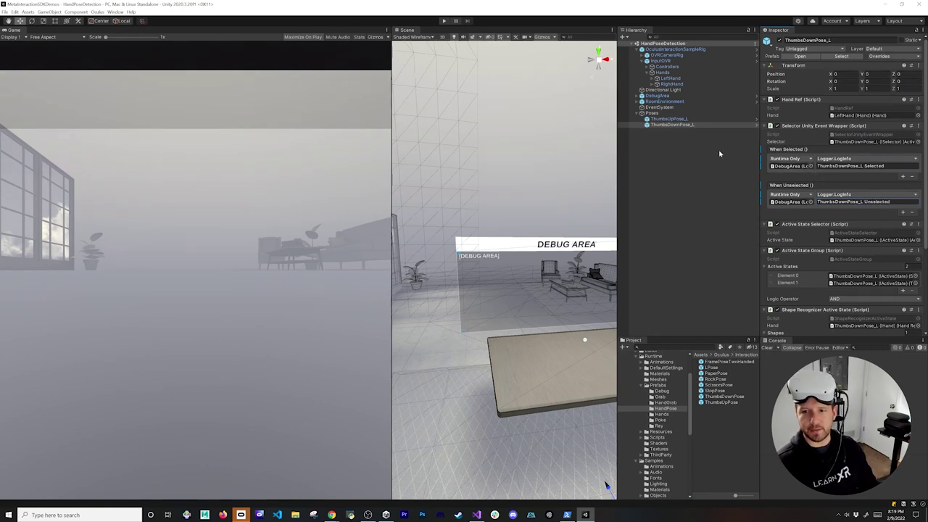
Step: Test the hand poses in play mode, stop the scene and review ThumbsUpPose_L's components
left_click(444, 20)
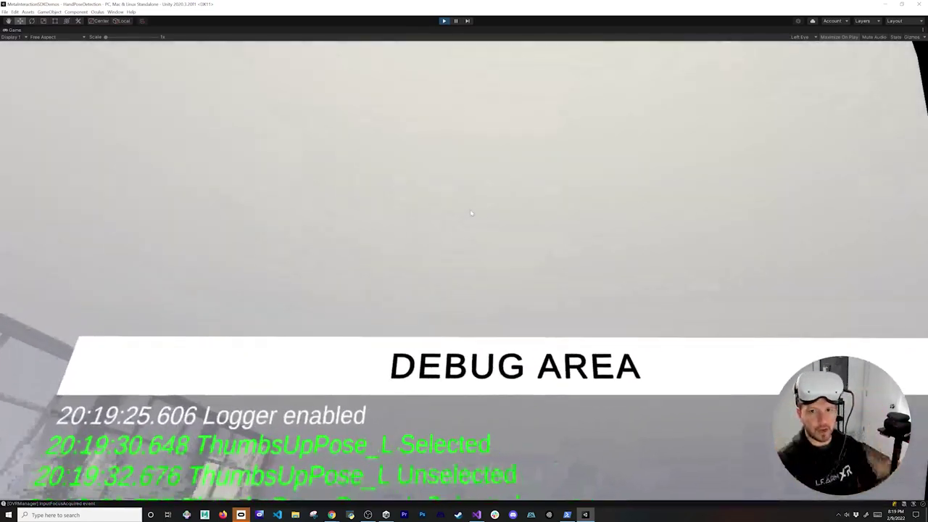
key("ctrl+p")
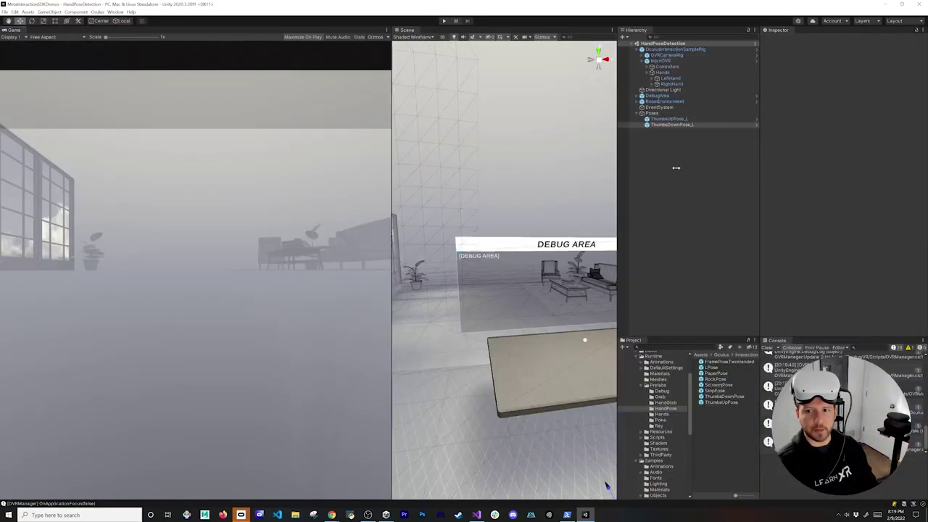
left_click(675, 121)
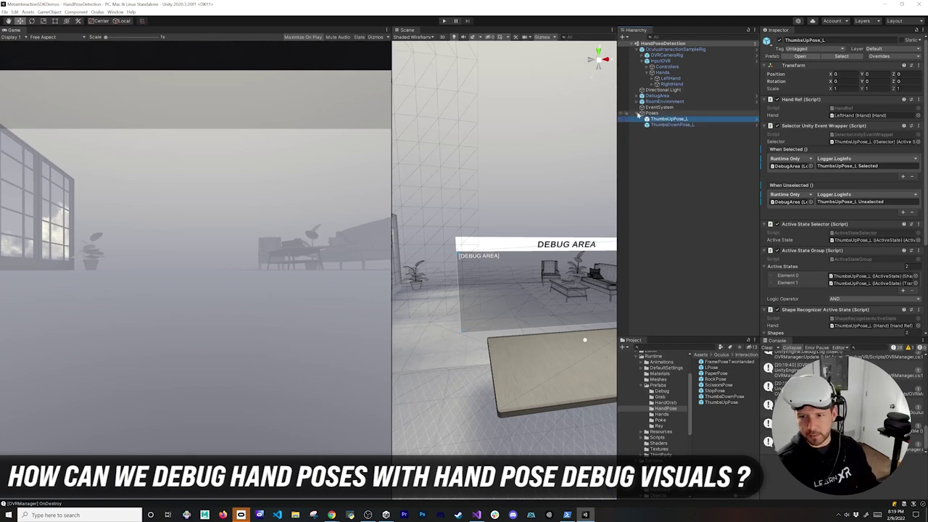
Step: Collapse the Poses group and create an empty object named DebugPoses at the scene's root level
key("Delete")
right_click(661, 128)
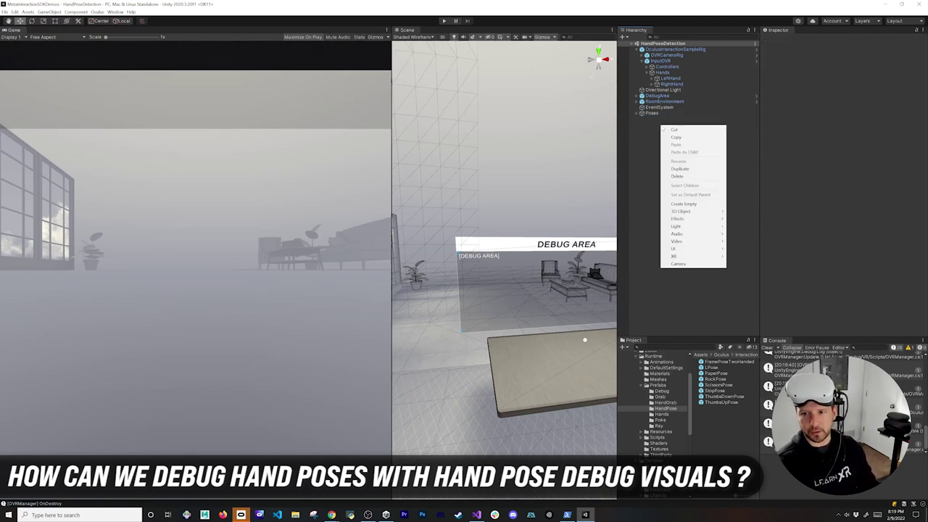
left_click(682, 203)
type("De")
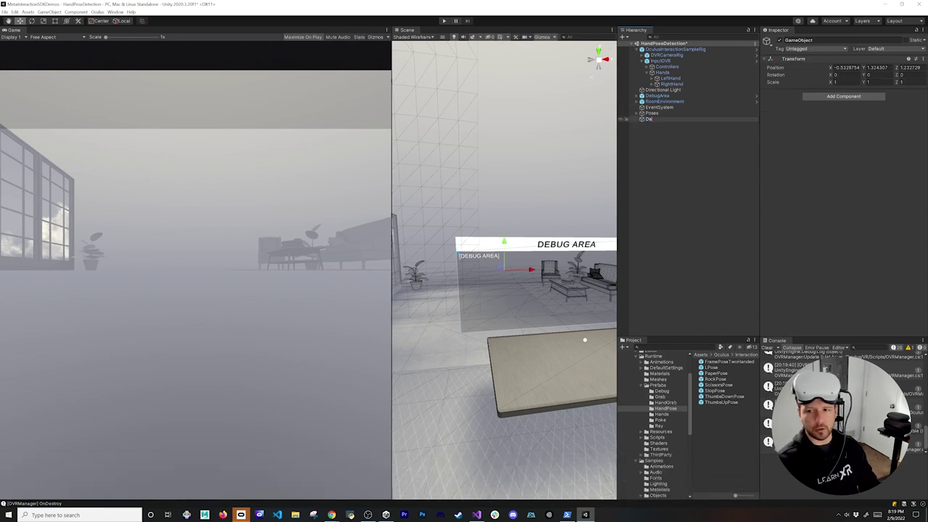
type("bugPoses")
key("Return")
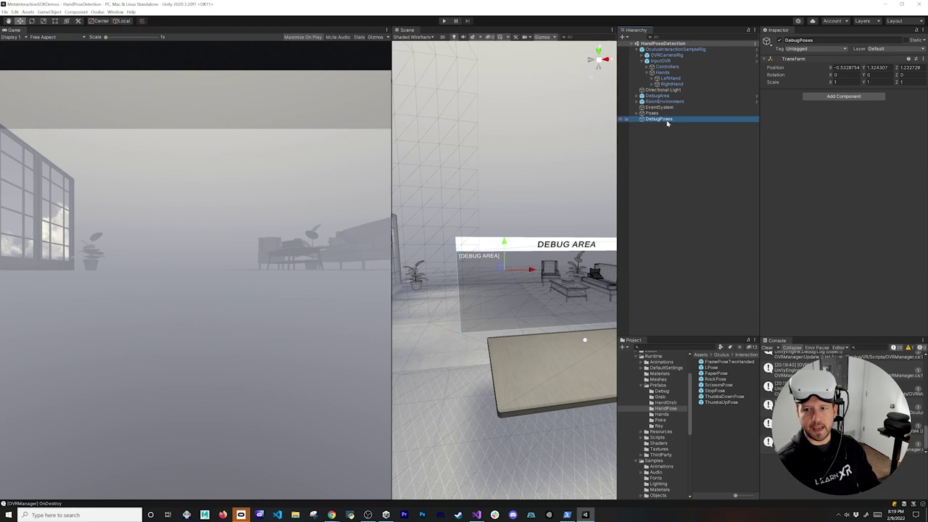
Step: Set the DebugPoses object's position to 0, 0, 0
left_click(840, 68)
type("0")
key("Tab")
type("0")
key("Tab")
type("0")
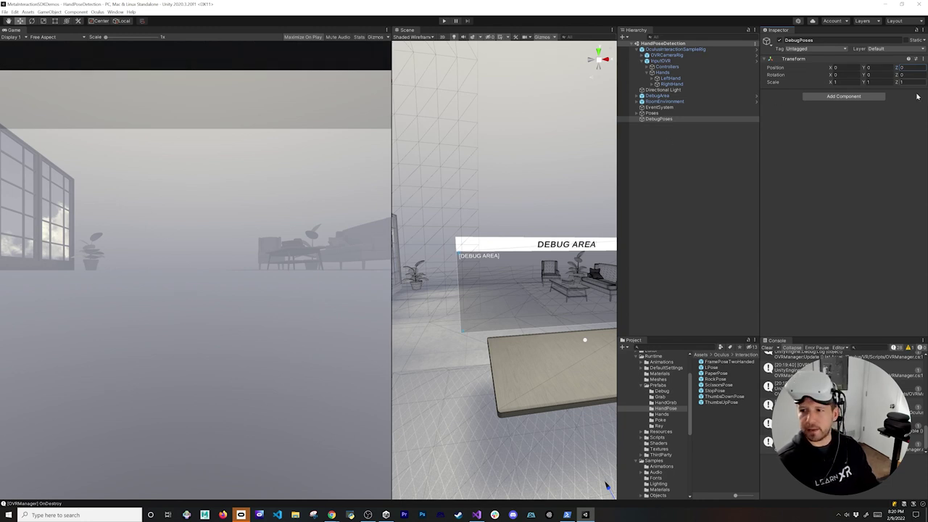
Step: Add the Hand Shape Skeletal Debug Visual script component to DebugPoses
left_click(858, 97)
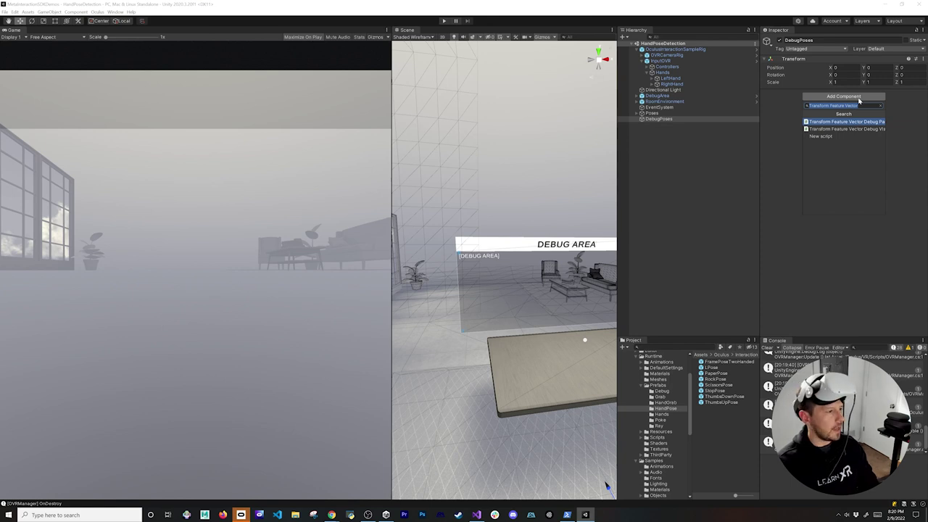
type("Hand Shape")
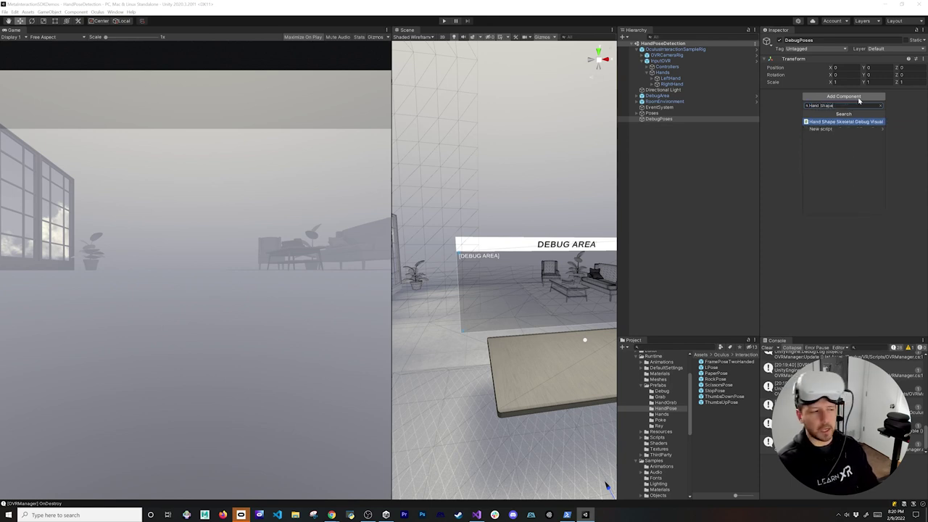
type(" Skele")
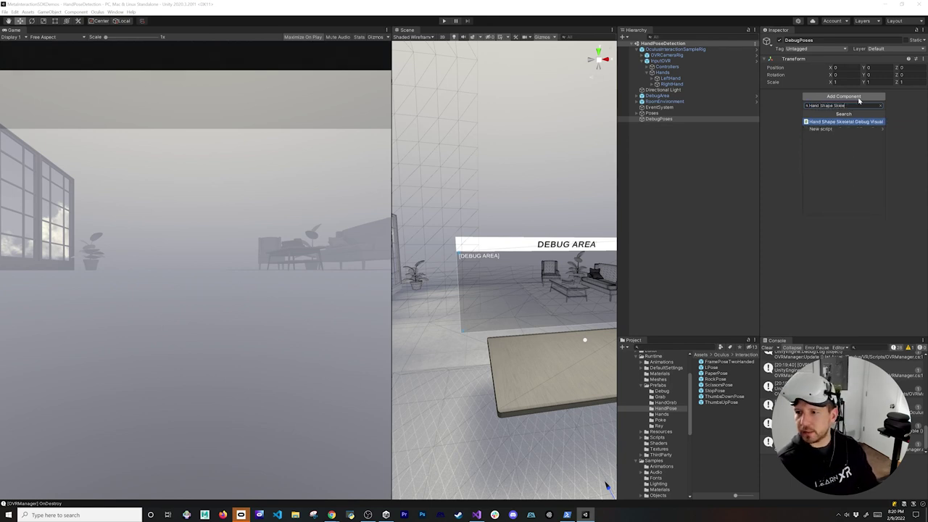
key("Return")
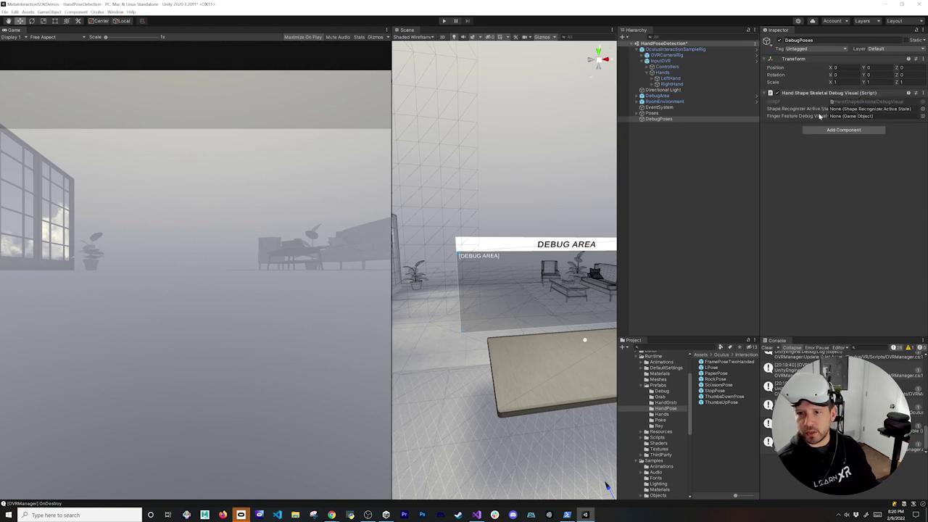
Step: Add the Transform Feature Vector Debug Parent Visual script component to DebugPoses
left_click(826, 129)
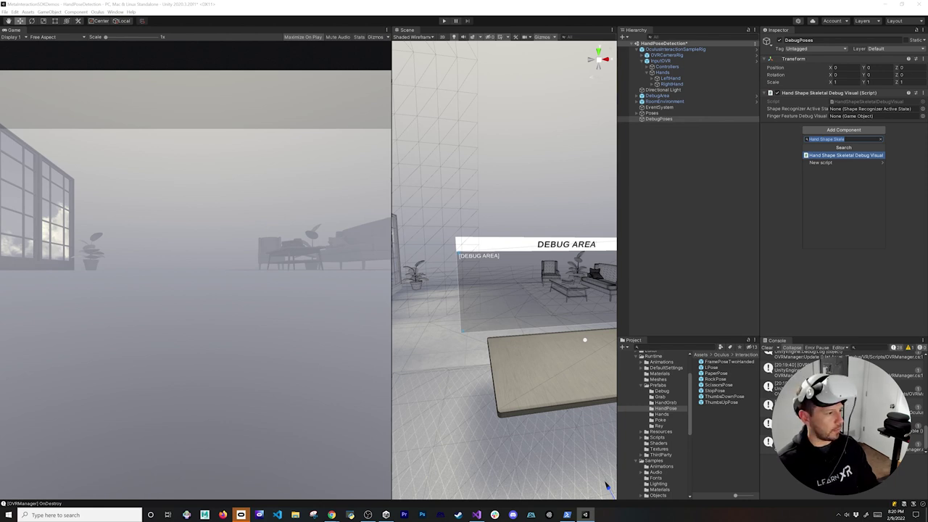
type("Trans")
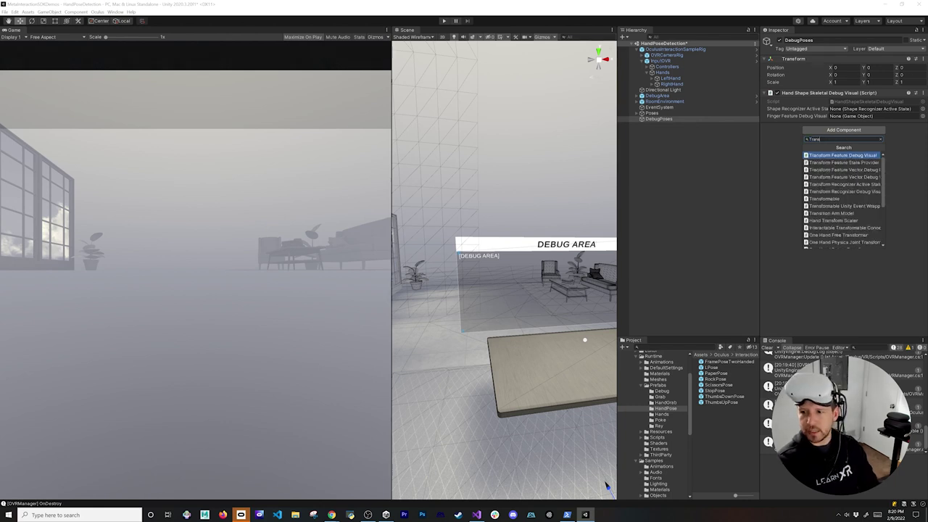
key("ctrl+a")
type("Transform")
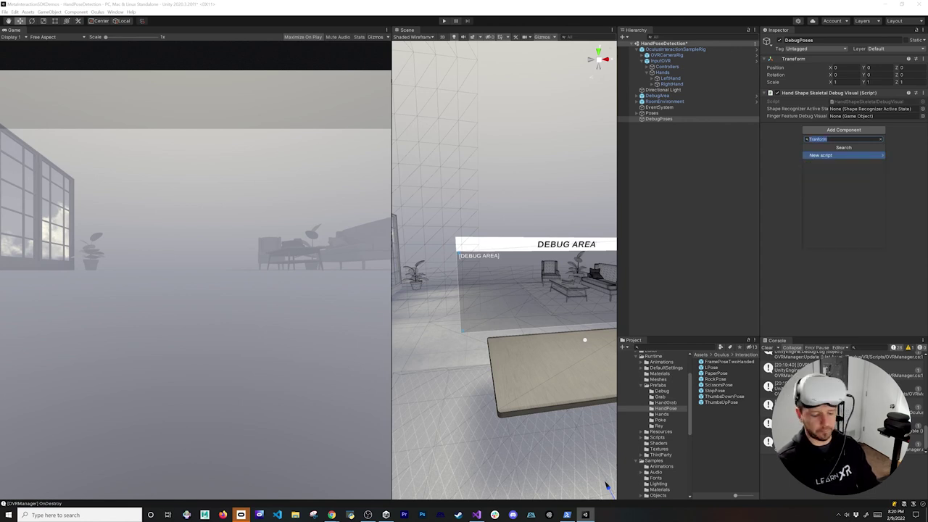
key("BackSpace")
key("BackSpace")
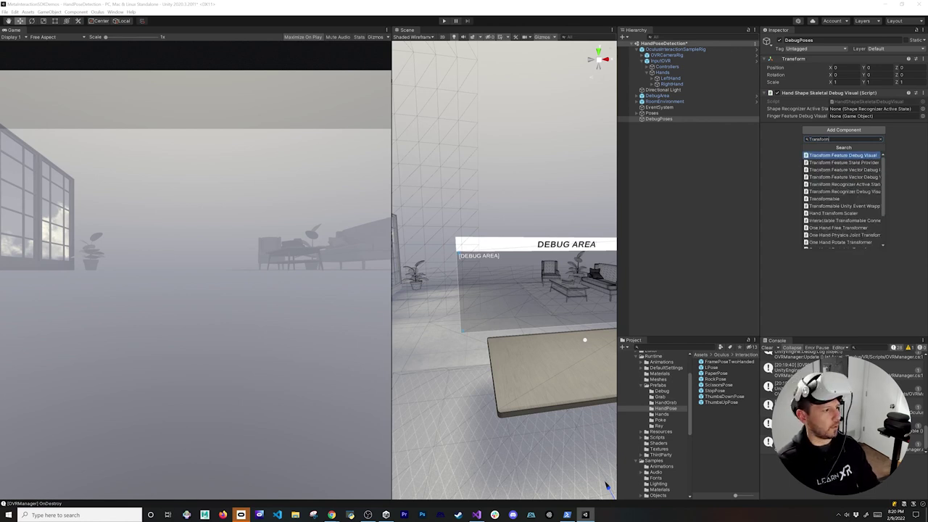
type("Feature Vec")
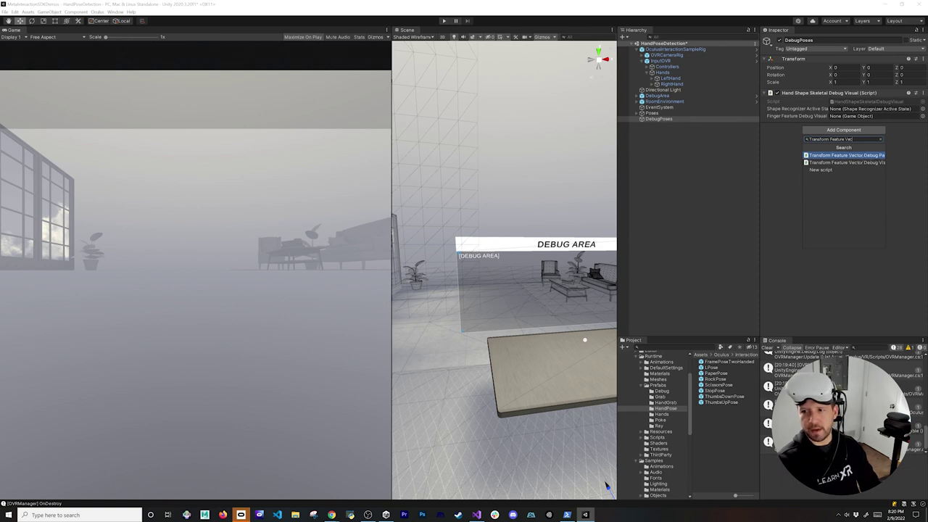
type("tor")
key("Return")
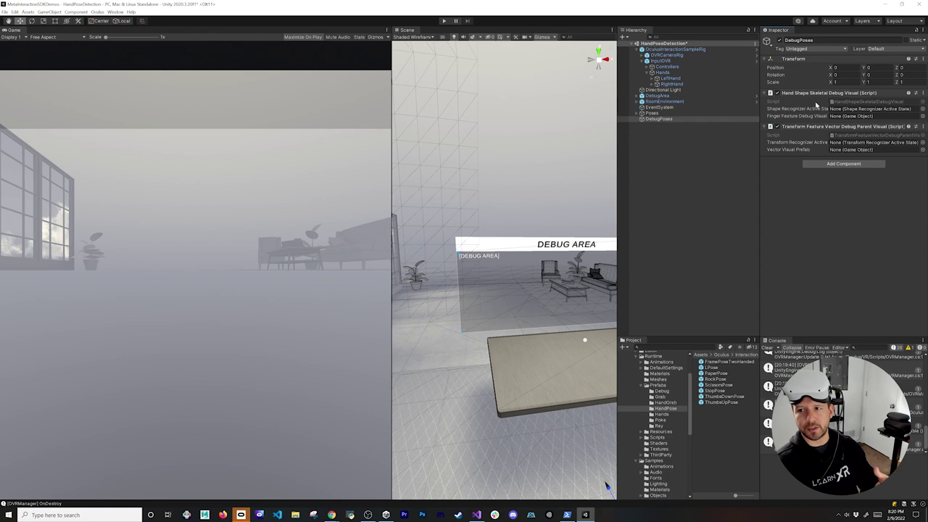
Step: Assign ThumbsUpPose_L as the Shape Recognizer Active State and the Transform Recognizer Active State on DebugPoses, and widen the component view
left_click(710, 119)
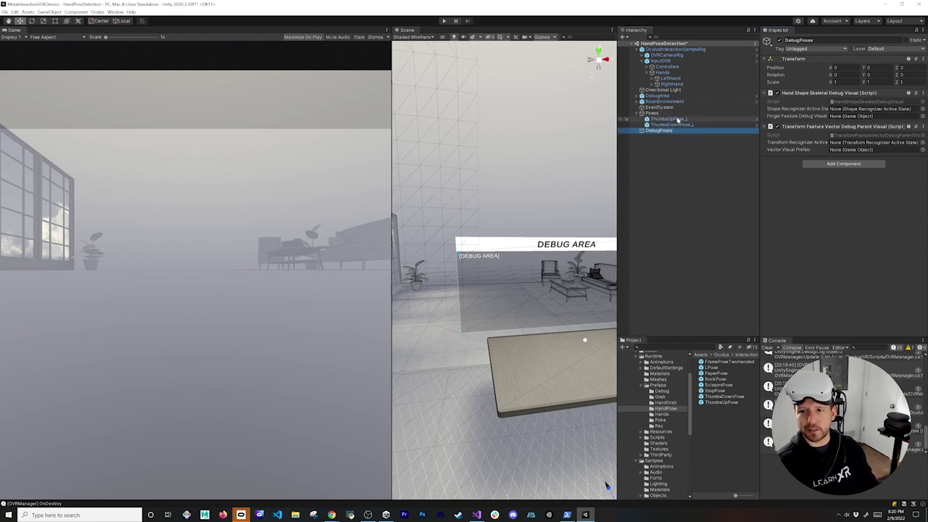
left_click_drag(677, 120, 839, 114)
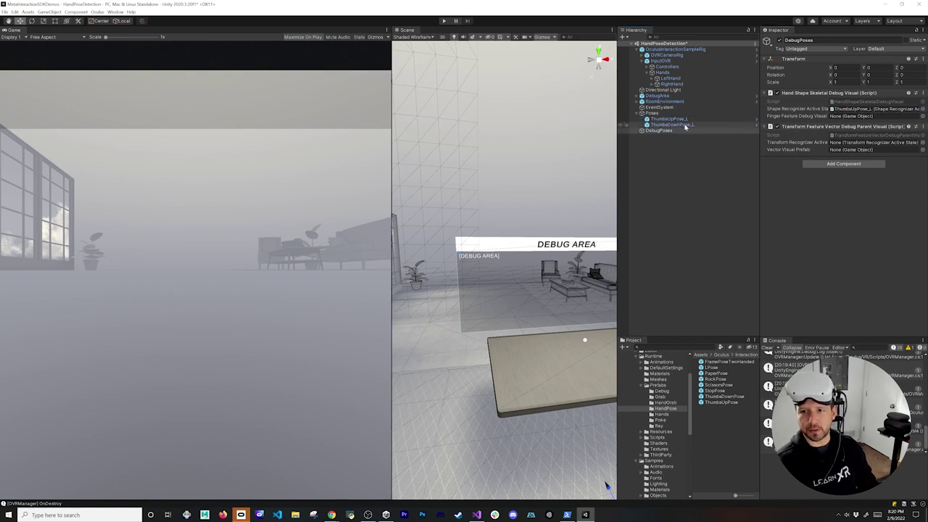
left_click(681, 120)
left_click_drag(681, 119, 853, 143)
left_click(746, 131)
left_click_drag(760, 120, 726, 120)
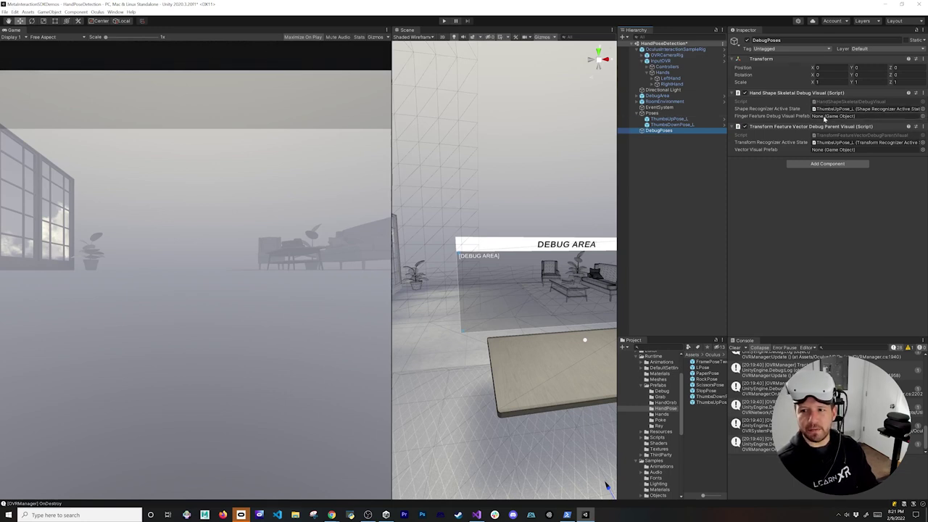
Step: Assign the FingerFeatureSkeletalDebugVisual prefab as the Finger Feature Debug Visual Prefab, review the prefab's settings and return to the scene
left_click(919, 116)
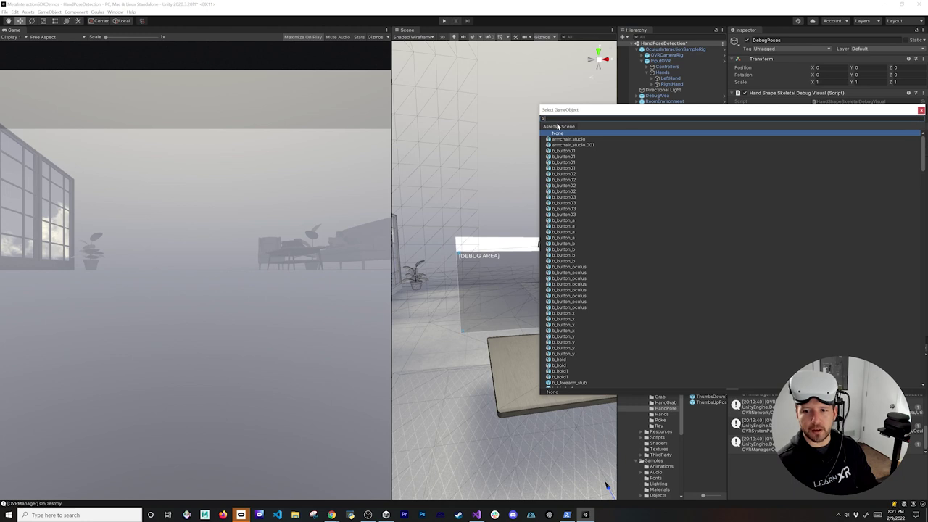
left_click(552, 126)
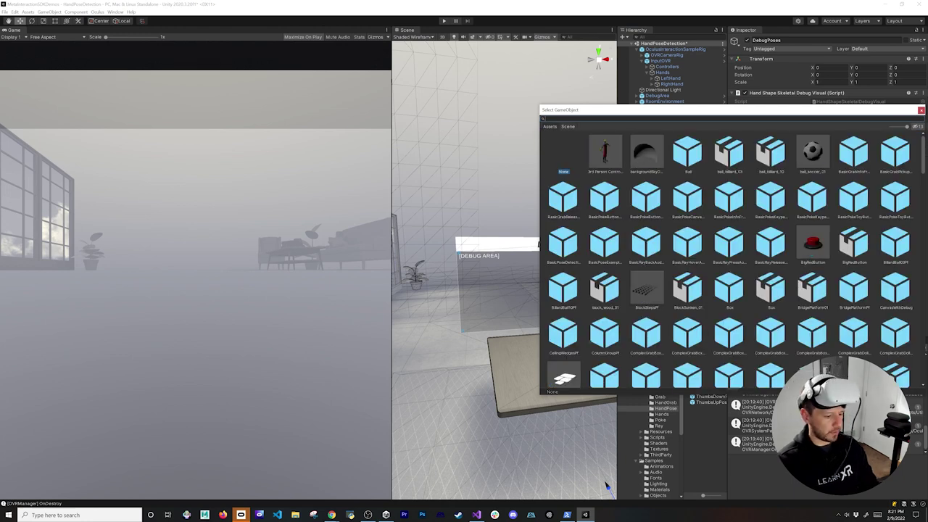
type("e Sk")
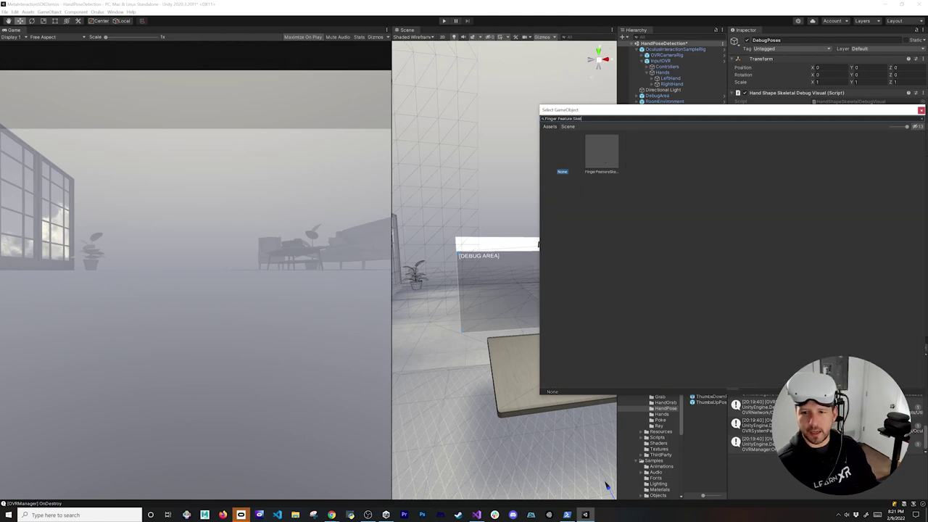
type("el")
double_click(602, 152)
double_click(823, 120)
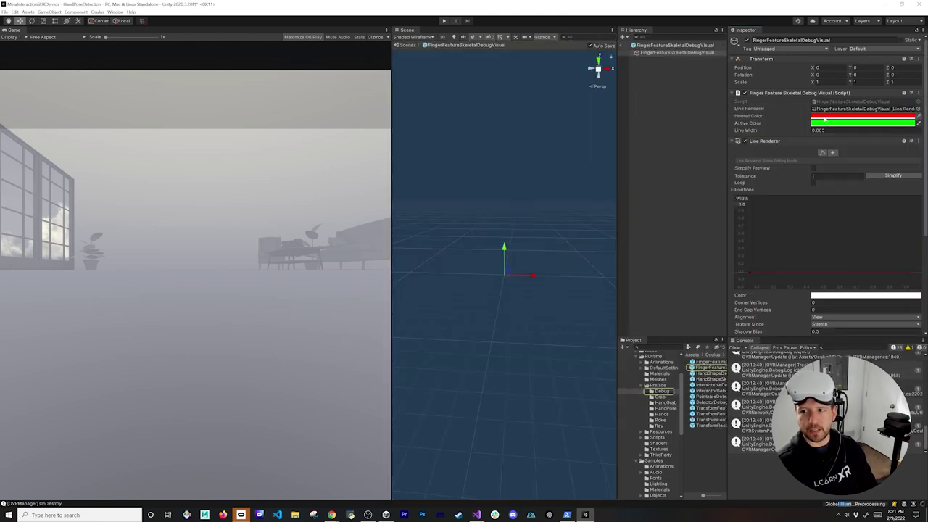
scroll(819, 196, "down", 4)
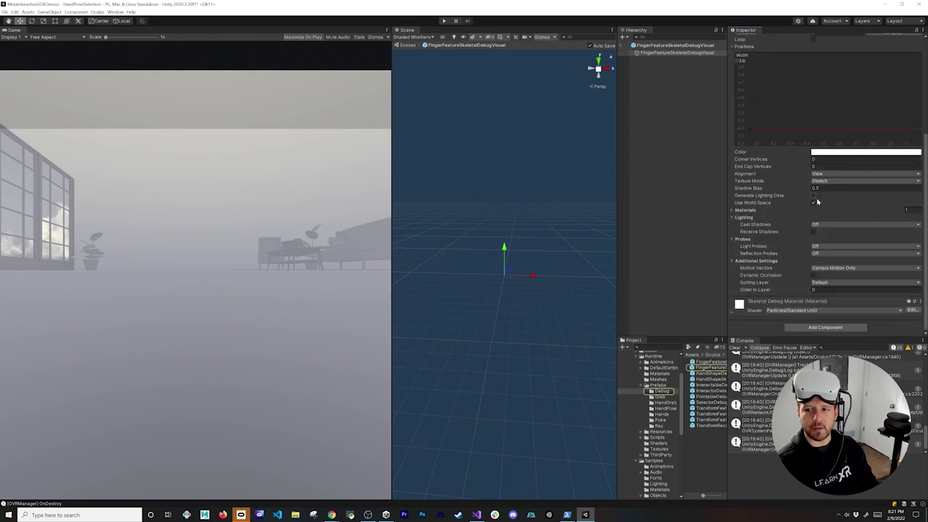
scroll(818, 203, "up", 4)
left_click(623, 45)
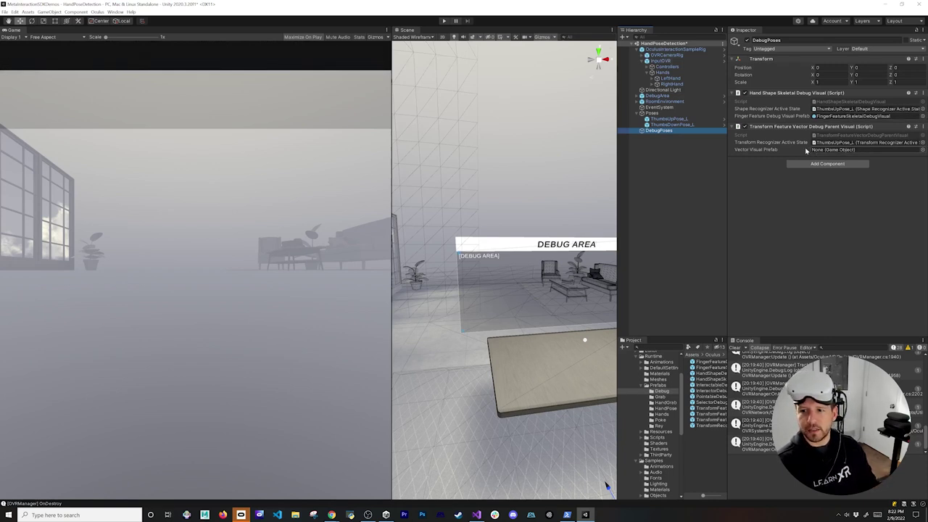
Step: Assign the TransformFeatureVectorDebugVisual prefab as the Vector Visual Prefab, review its Line Renderer settings and return to the scene
left_click(922, 150)
left_click(549, 160)
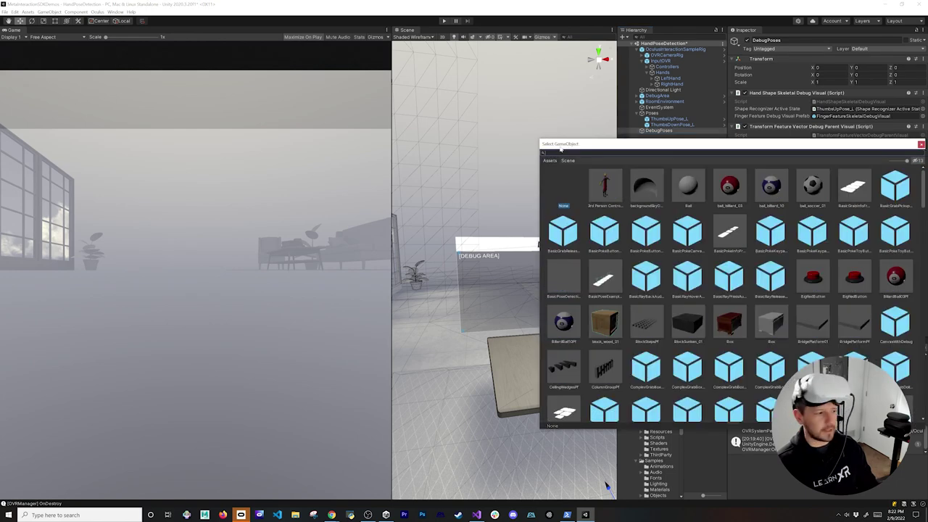
type("TransformFea")
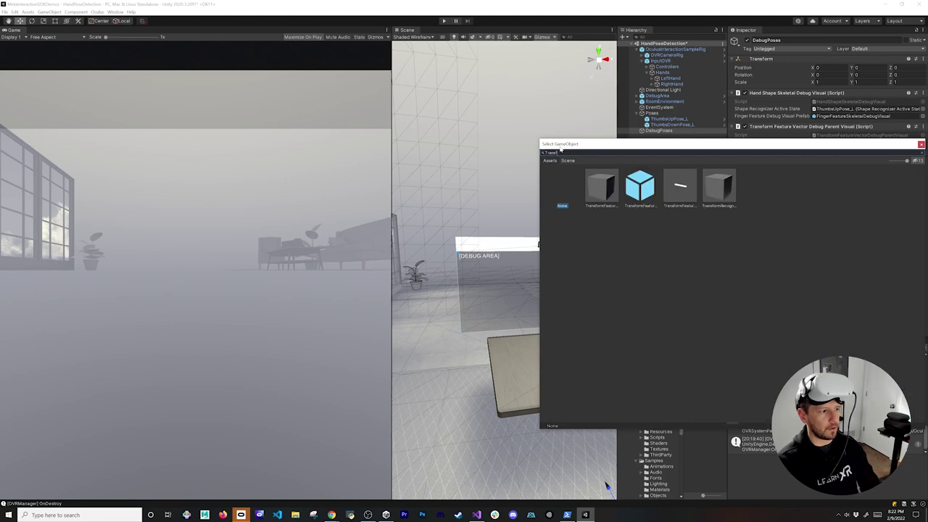
type("ture")
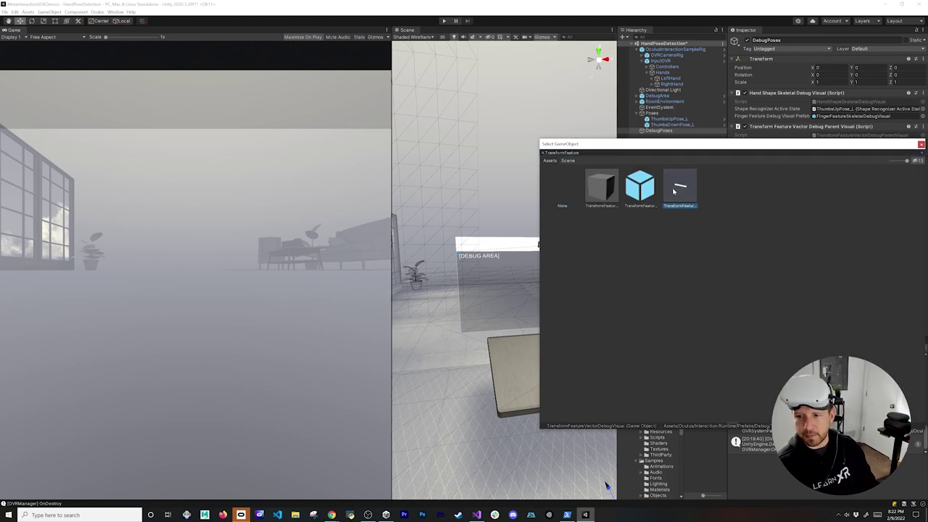
double_click(673, 191)
double_click(834, 161)
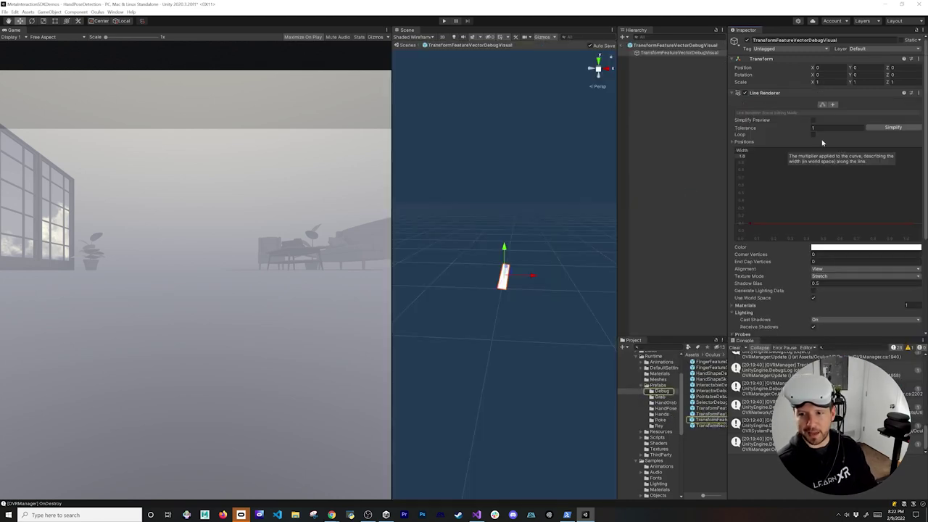
scroll(834, 181, "down", 5)
scroll(853, 218, "up", 5)
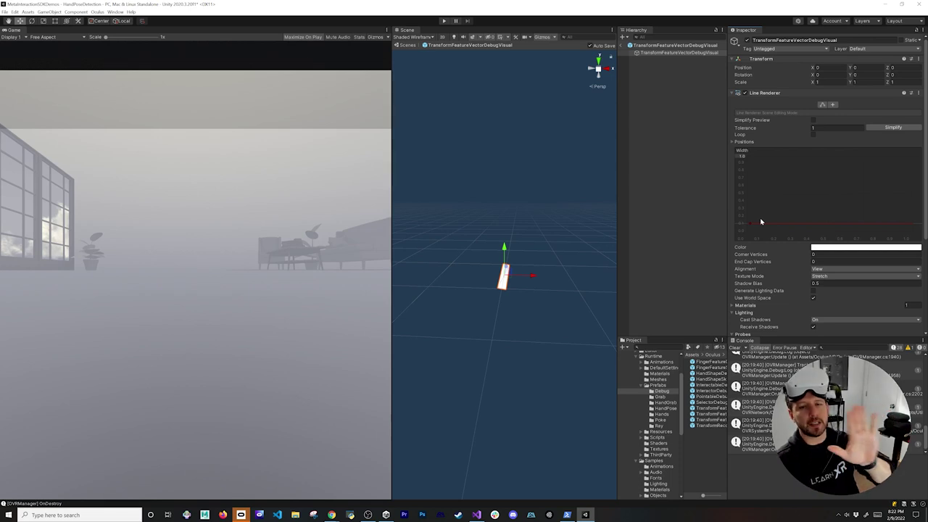
left_click(622, 46)
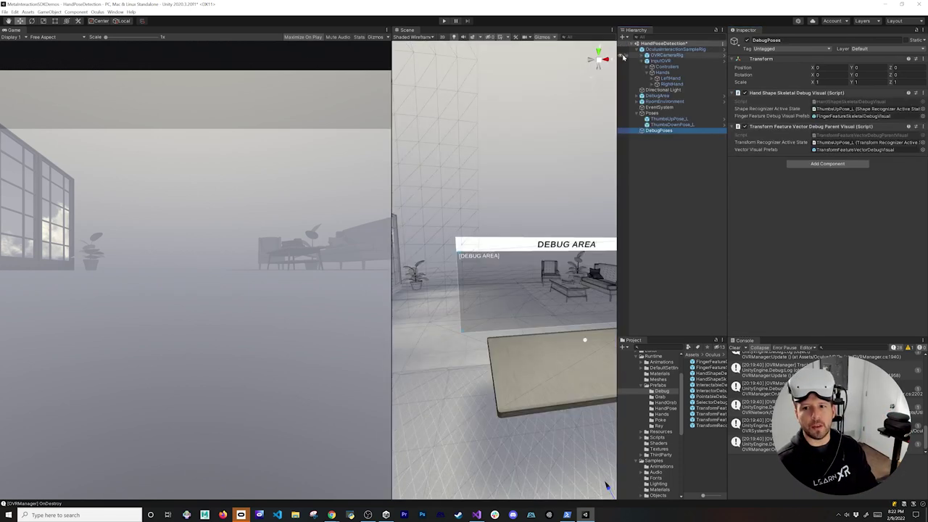
left_click(681, 229)
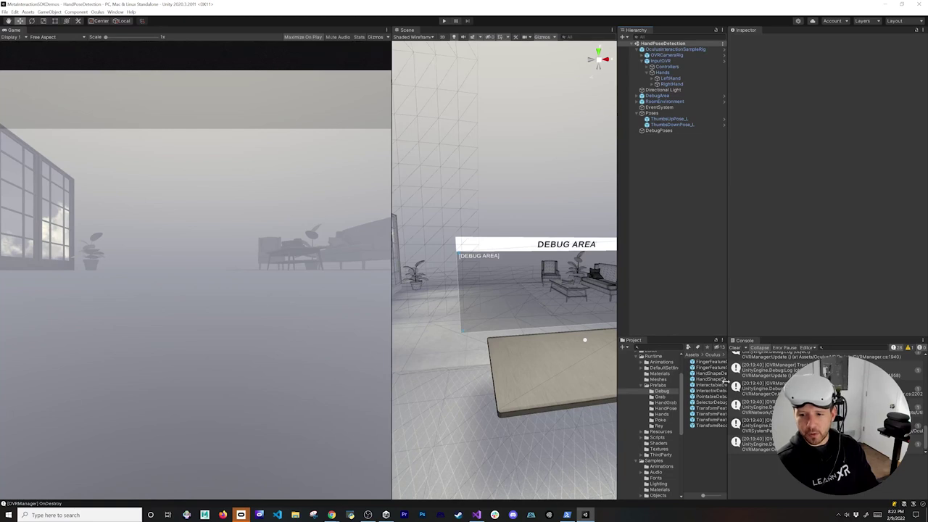
Step: Add the TransformRecognizerDebugVisual prefab from the Debug folder as a child of DebugPoses
left_click(708, 425)
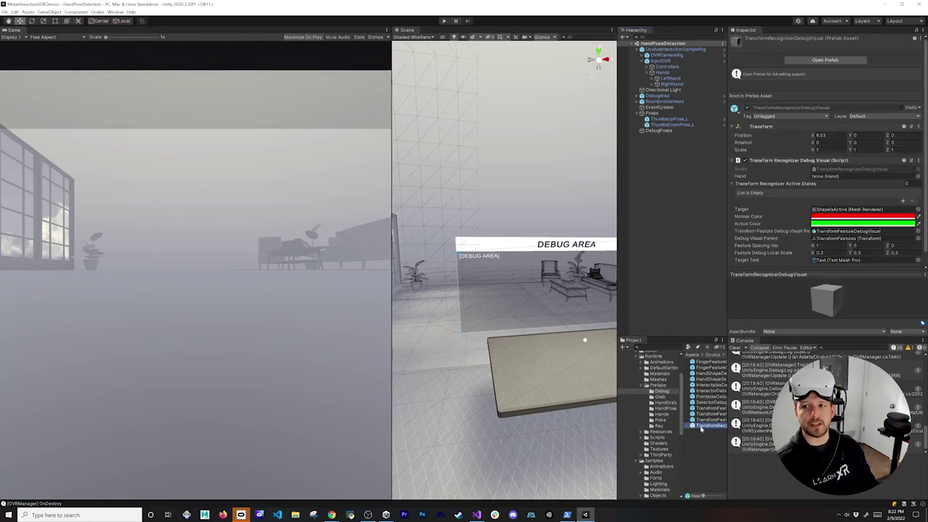
left_click_drag(700, 429, 667, 138)
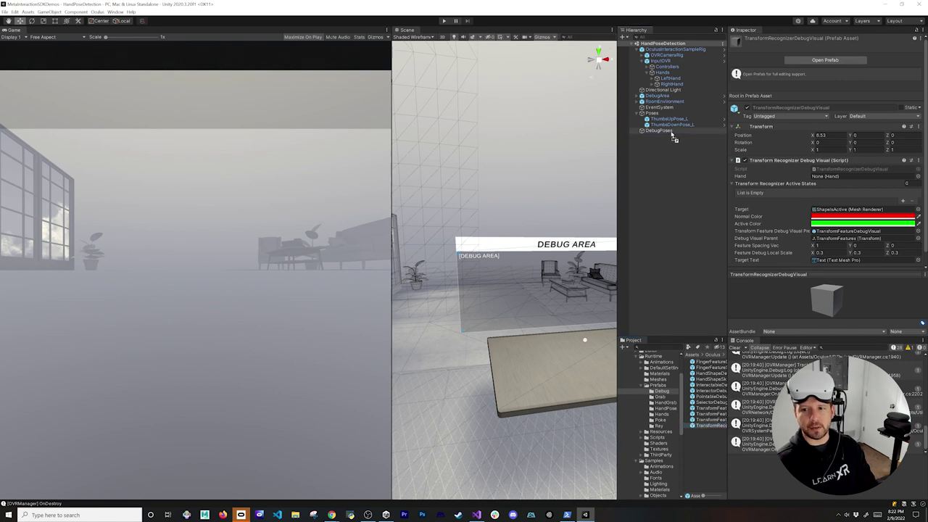
left_click(659, 130)
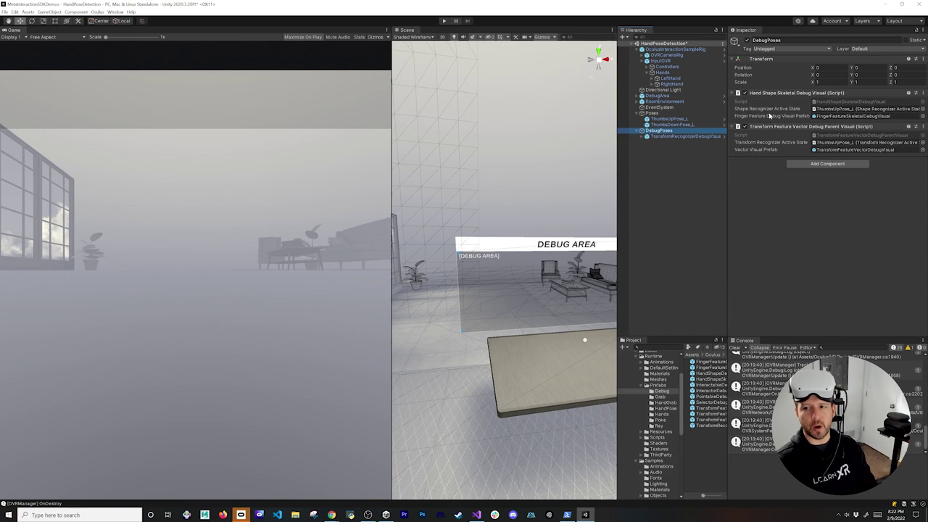
Step: On TransformRecognizerDebugVisual, set Hand to LeftHand and add ThumbsUpPose_L to the Transform Recognizer Active States list
left_click(647, 136)
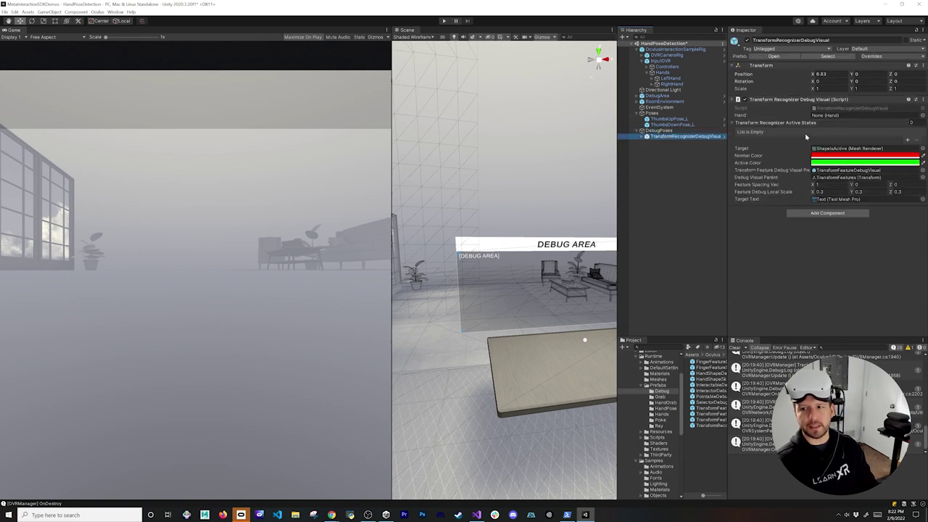
key("f")
left_click_drag(553, 296, 609, 312, "alt")
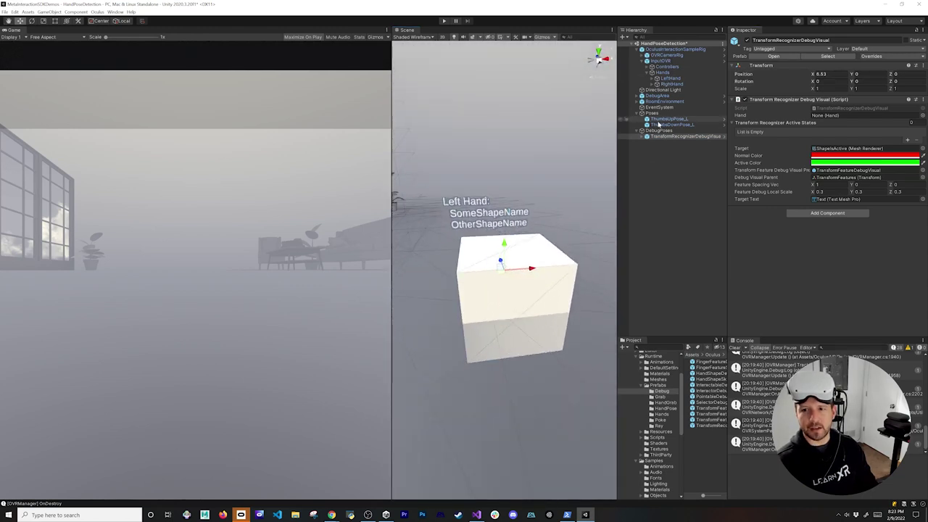
left_click_drag(679, 81, 833, 116)
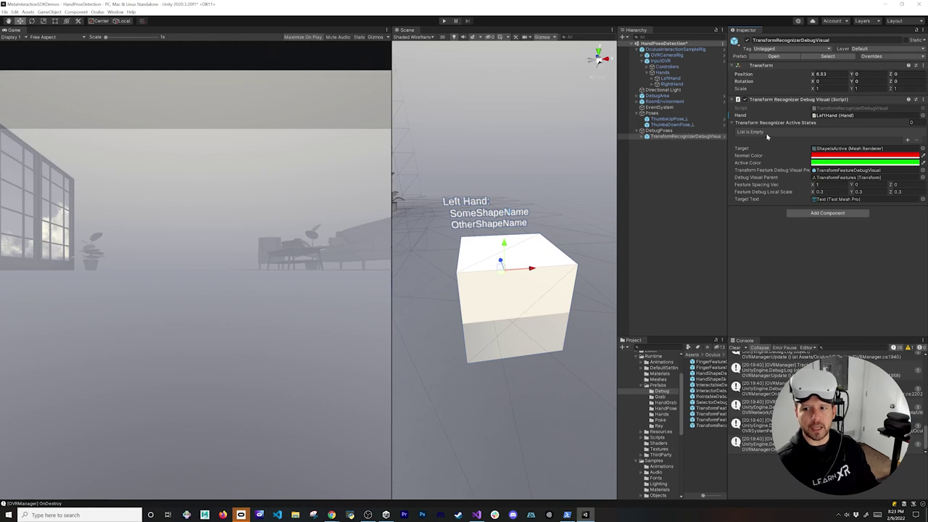
left_click(908, 140)
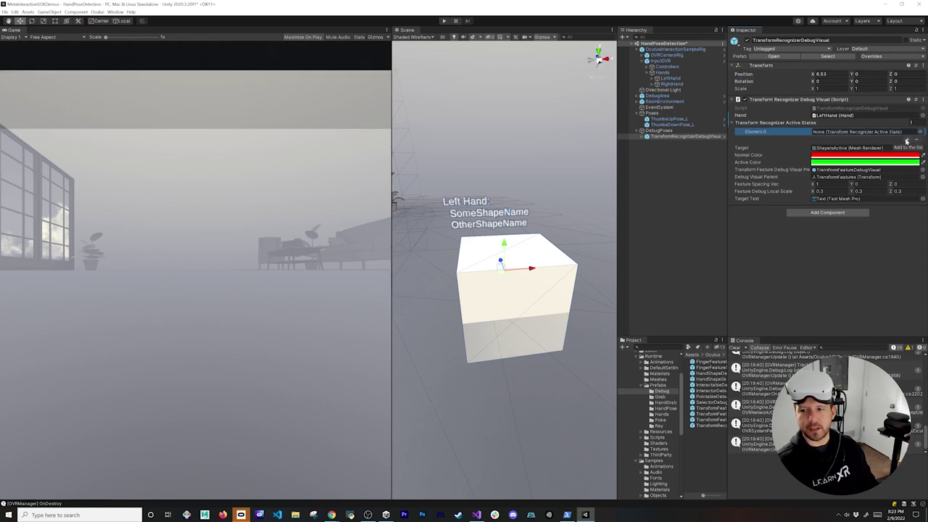
left_click_drag(668, 119, 848, 132)
Step: Move the TransformRecognizerDebugVisual cube along X to about -0.7, near the table
scroll(571, 294, "down", 10)
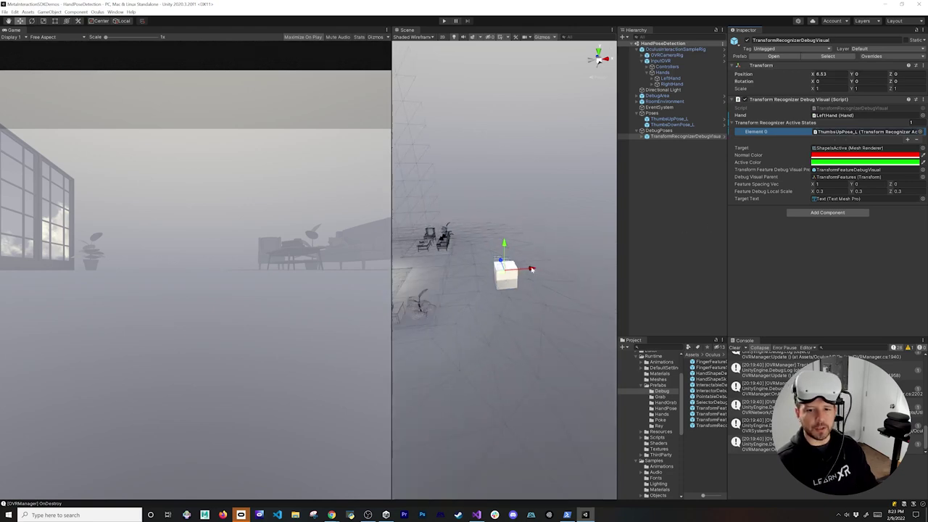
left_click_drag(568, 282, 452, 183)
key("f")
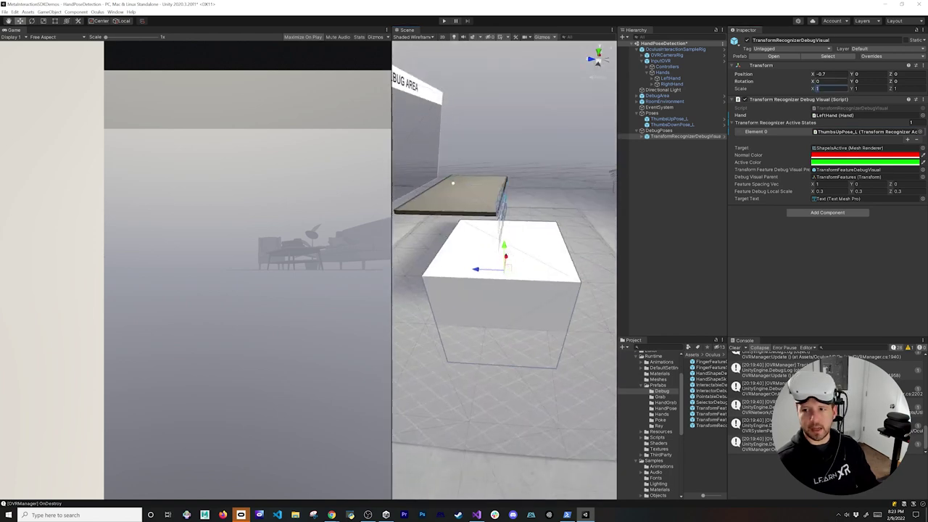
Step: Set the TransformRecognizerDebugVisual scale to 0.3 on all three axes
type("0.4")
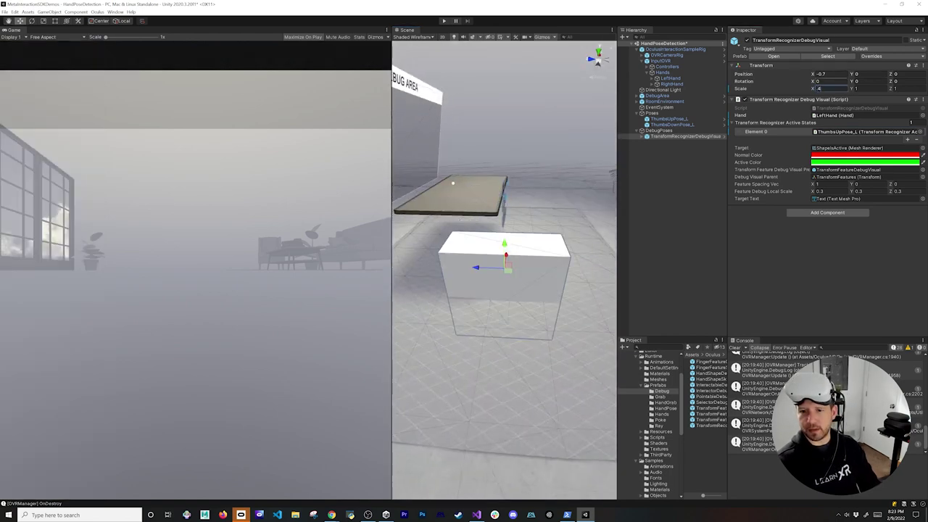
key("BackSpace")
type("3")
key("Tab")
type("0.3")
key("Tab")
type("0.3")
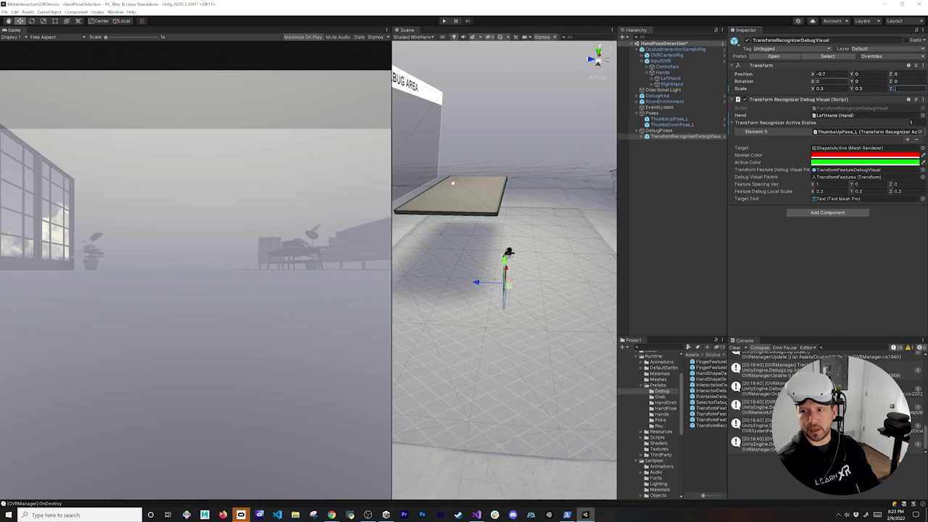
Step: Raise the TransformRecognizerDebugVisual cube to a Y position of about 0.9 and set its scale to 0.2 on all axes
left_click_drag(492, 303, 507, 218, "alt")
left_click(820, 89)
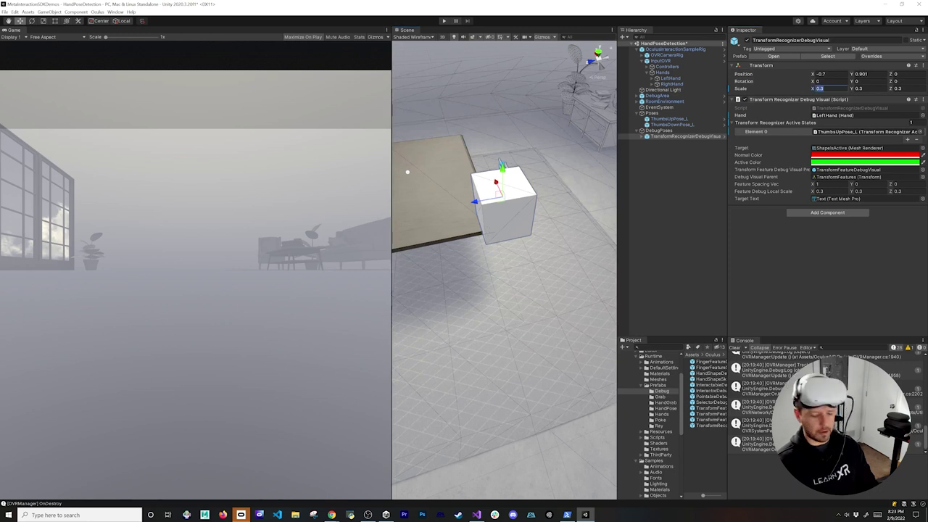
type("0.2")
key("Tab")
type("0.2")
key("Tab")
type("0.2")
key("Return")
Step: Place the TransformRecognizerDebugVisual cube on the table's corner facing the debug area, at about -0.6, 0.87, 0.46
left_click_drag(489, 235, 540, 203, "alt")
left_click_drag(489, 166, 563, 283)
key("f")
scroll(518, 271, "down", 5)
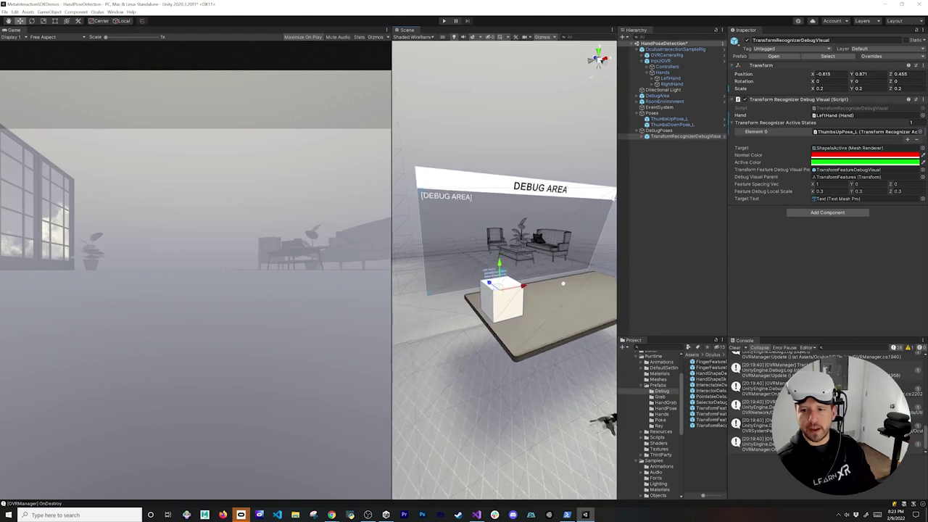
Step: Run the scene to test the left-hand thumbs-up and thumbs-down poses against the debug visual, and stop it
left_click(446, 21)
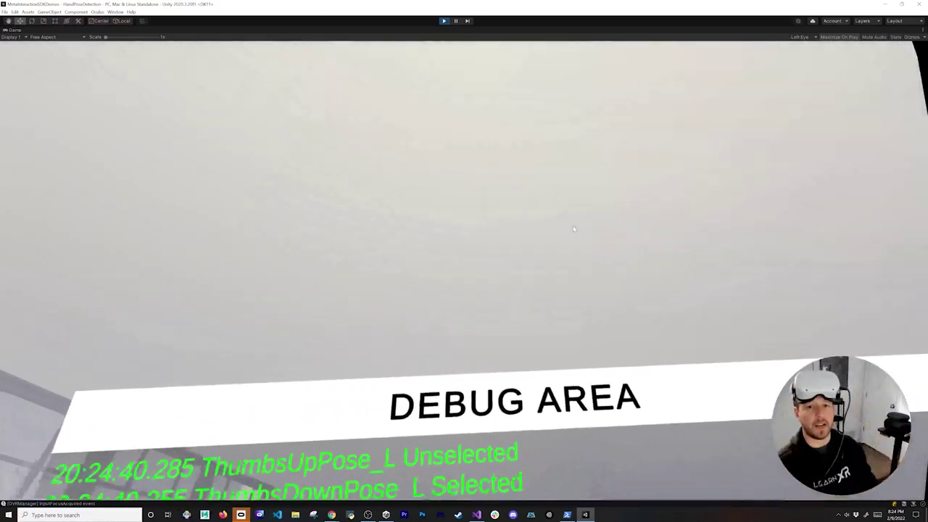
left_click(443, 21)
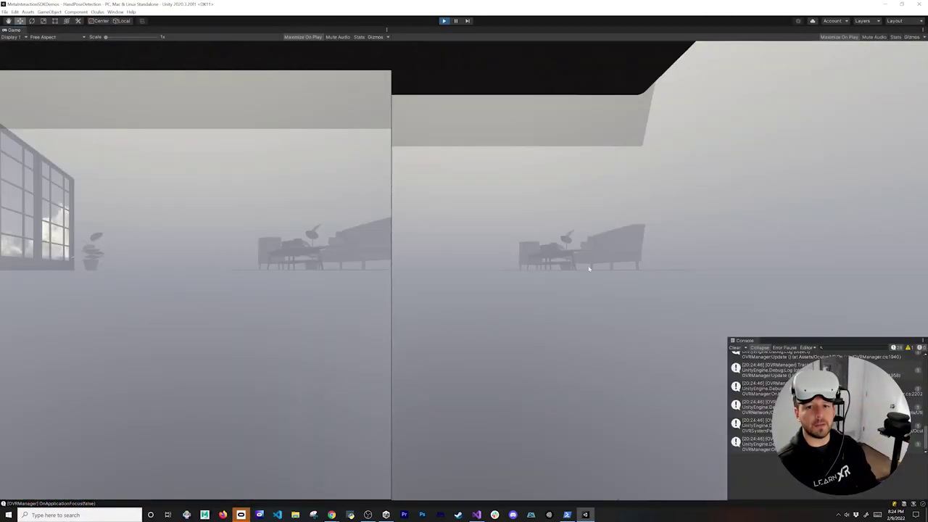
Step: Duplicate the TransformRecognizerDebugVisual cube and move the copy along Z to about 0.2, beside the original on the table
double_click(667, 136)
key("ctrl+d")
left_click_drag(516, 305, 512, 310)
key("f")
Step: Assign ThumbsDownPose_L as Element 0 of the duplicated cube's Transform Recognizer Active States and run the scene
left_click_drag(676, 128, 828, 135)
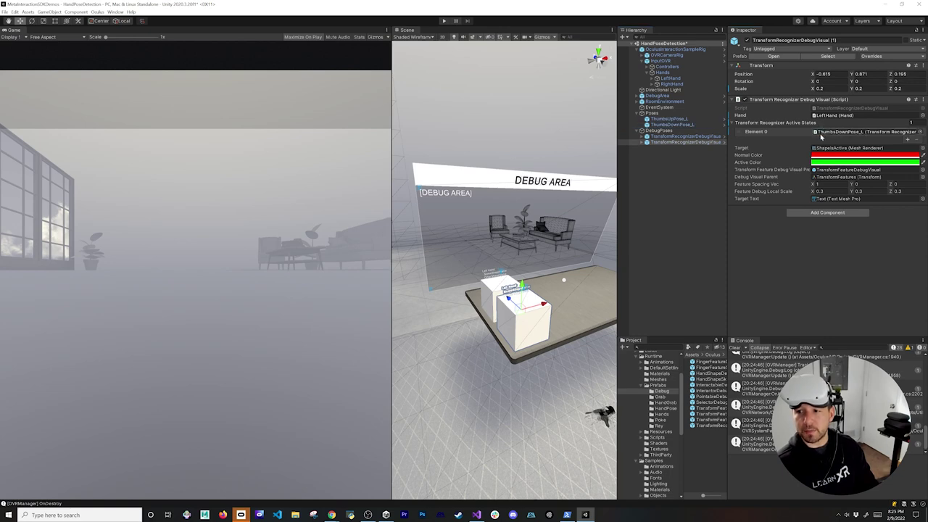
key("ctrl+p")
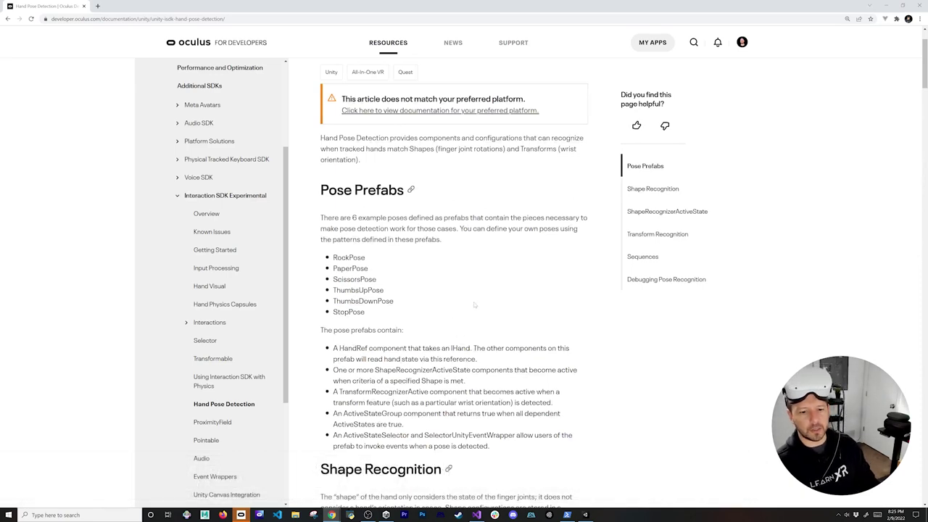
Step: Skim the Pose Prefabs and Shape Recognition documentation in the browser, and search for images of "shaka sign" in a new tab
scroll(475, 323, "down", 3)
scroll(476, 320, "down", 2)
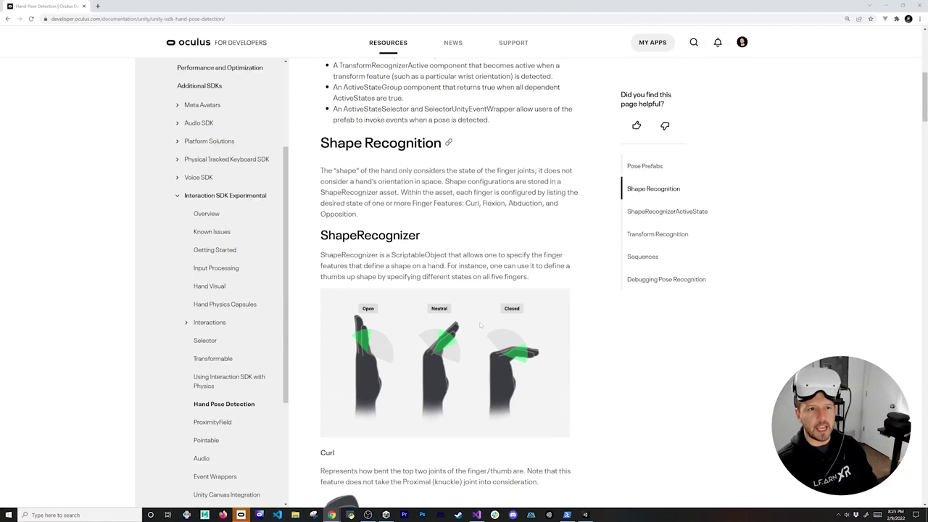
left_click(99, 6)
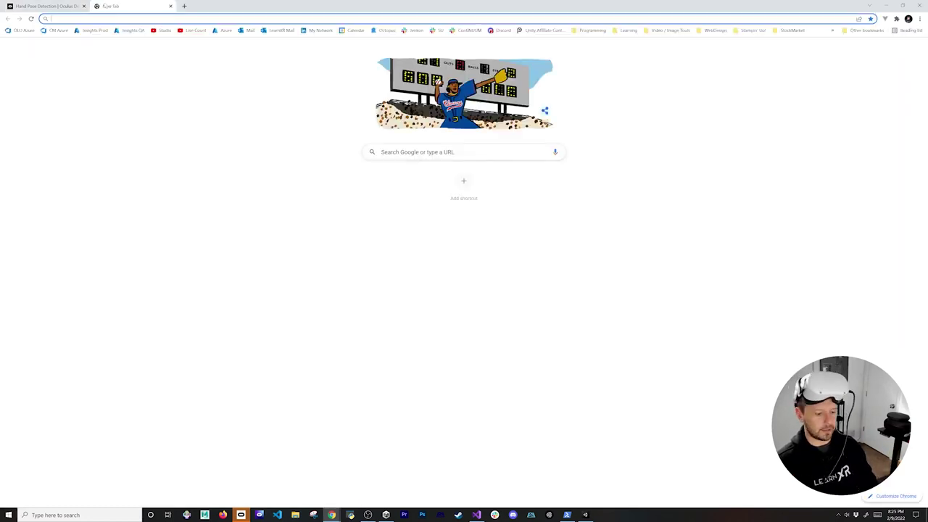
type("shaka sign")
key("Delete")
key("Return")
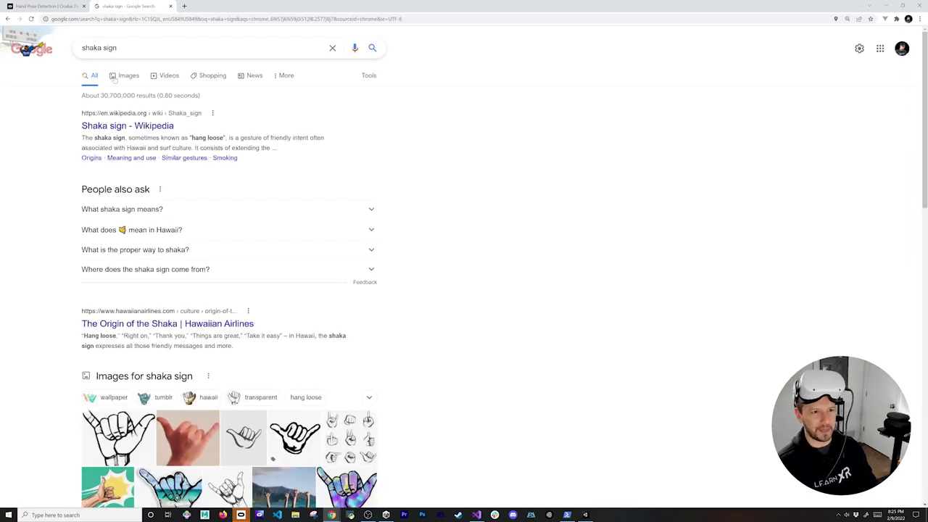
left_click(116, 76)
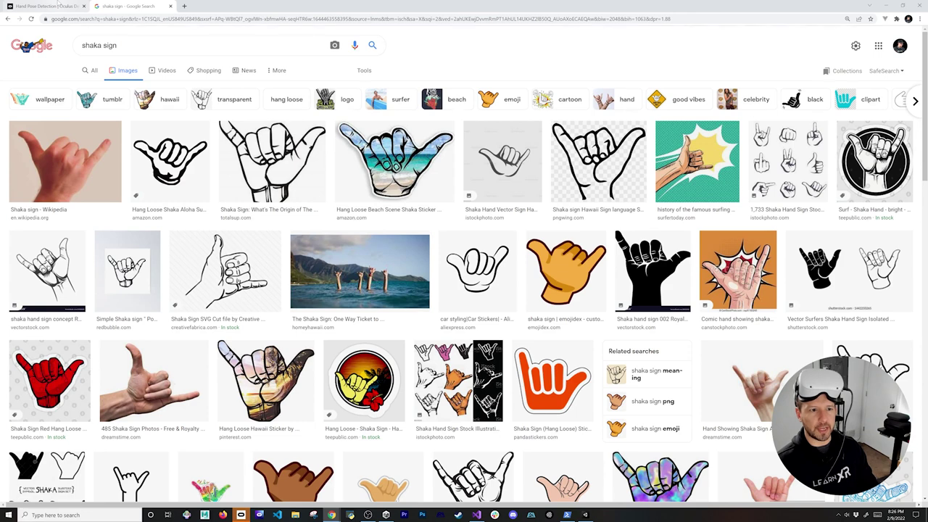
Step: Return to the Oculus Hand Pose Detection documentation and study the ShapeRecognizer description and the Curl states
left_click(58, 5)
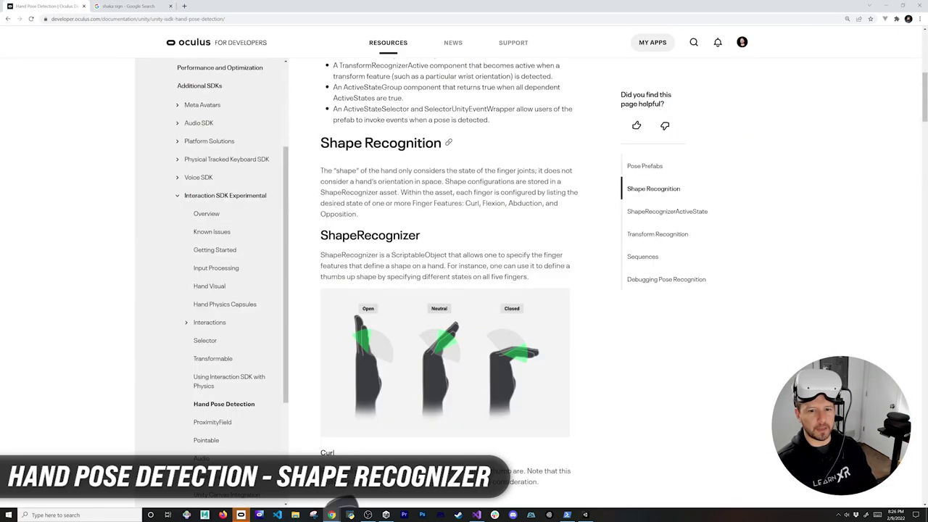
scroll(500, 270, "down", 1)
left_click_drag(320, 163, 434, 182)
scroll(612, 307, "down", 1)
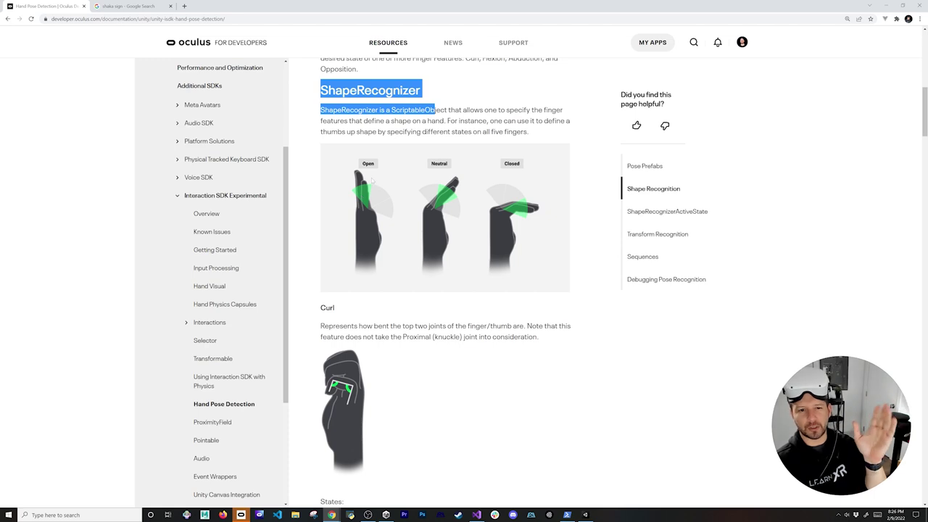
scroll(347, 300, "down", 1)
scroll(441, 325, "up", 2)
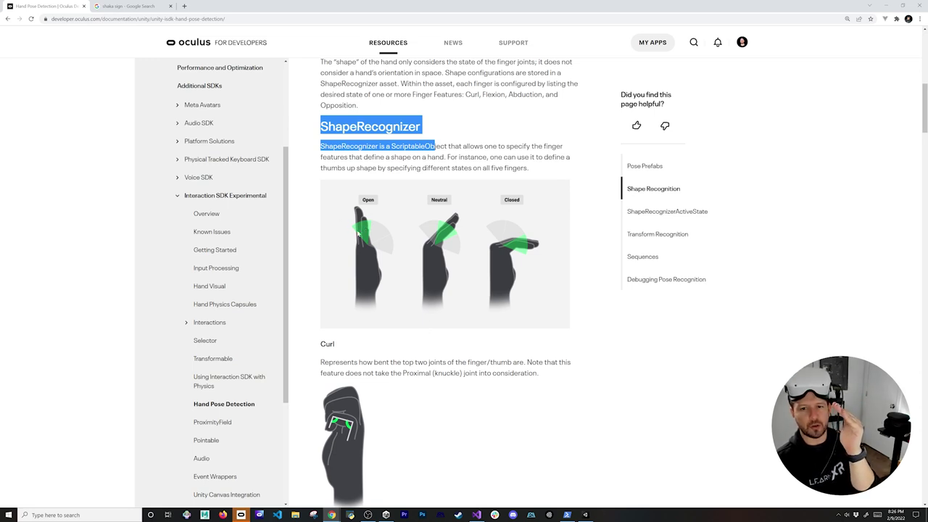
scroll(369, 246, "down", 3)
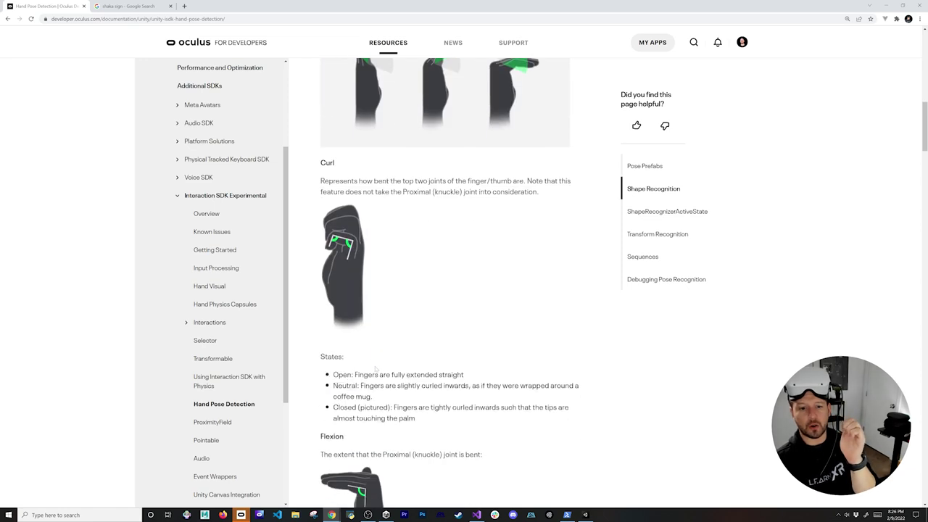
left_click_drag(333, 374, 427, 424)
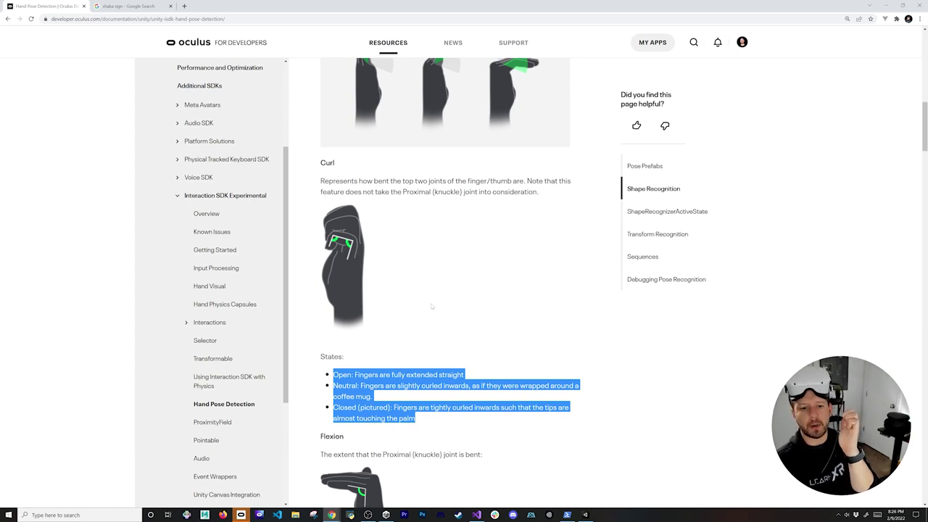
scroll(430, 306, "up", 1)
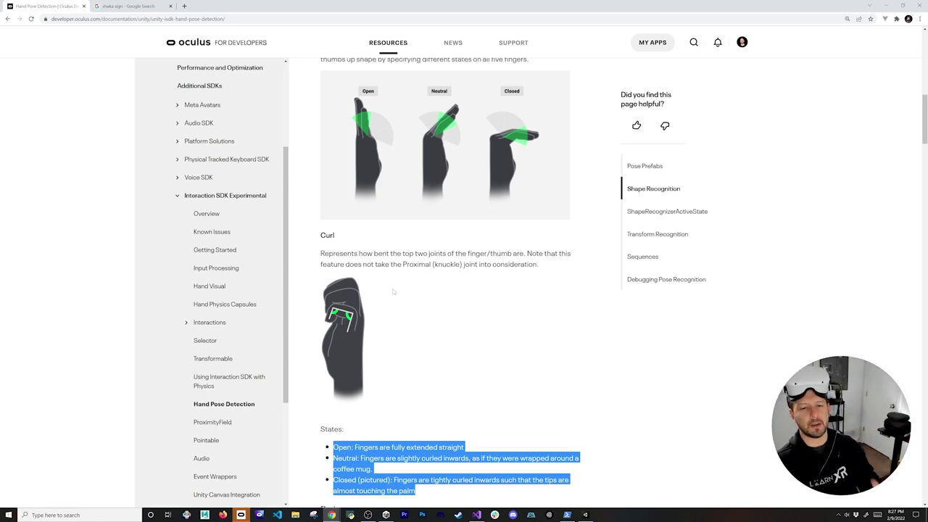
Step: Read the documentation on the Flexion and Abduction finger features, including the note about the pinkie
scroll(385, 287, "down", 5)
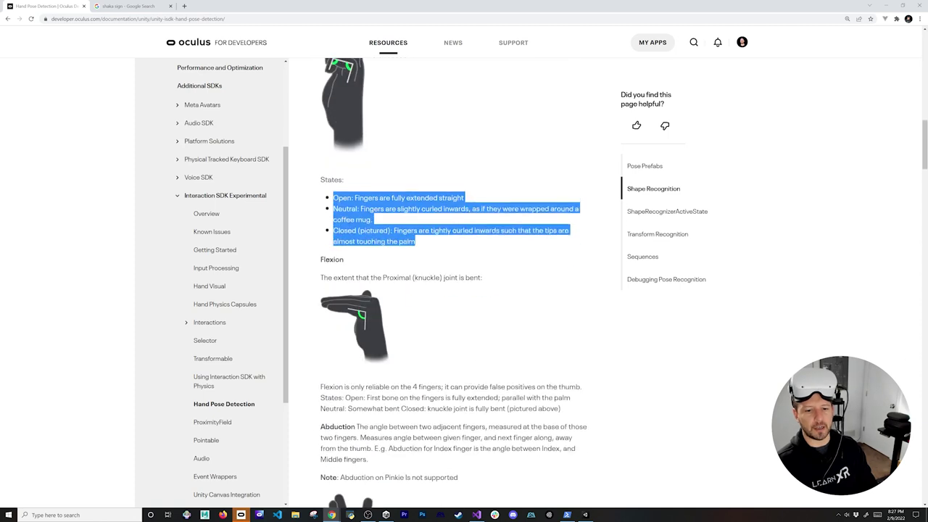
left_click(385, 287)
left_click_drag(324, 146, 382, 192)
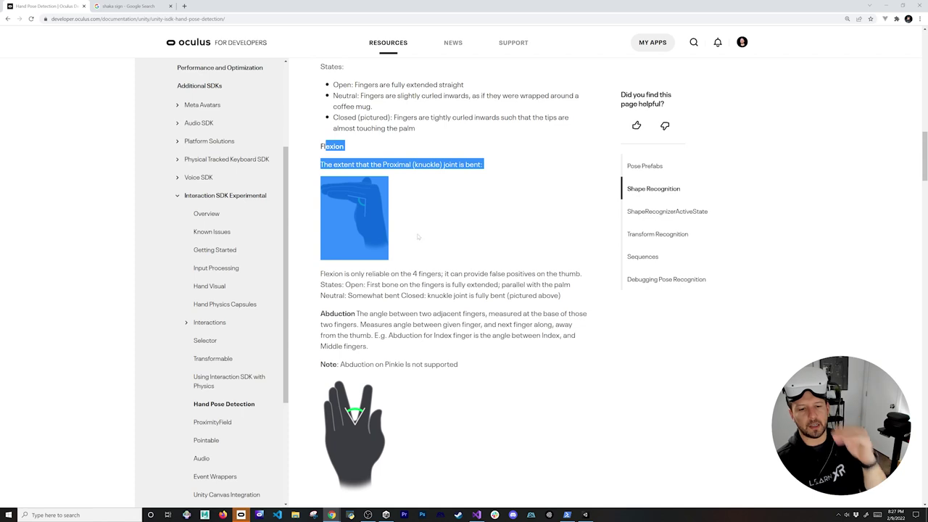
scroll(417, 245, "down", 2)
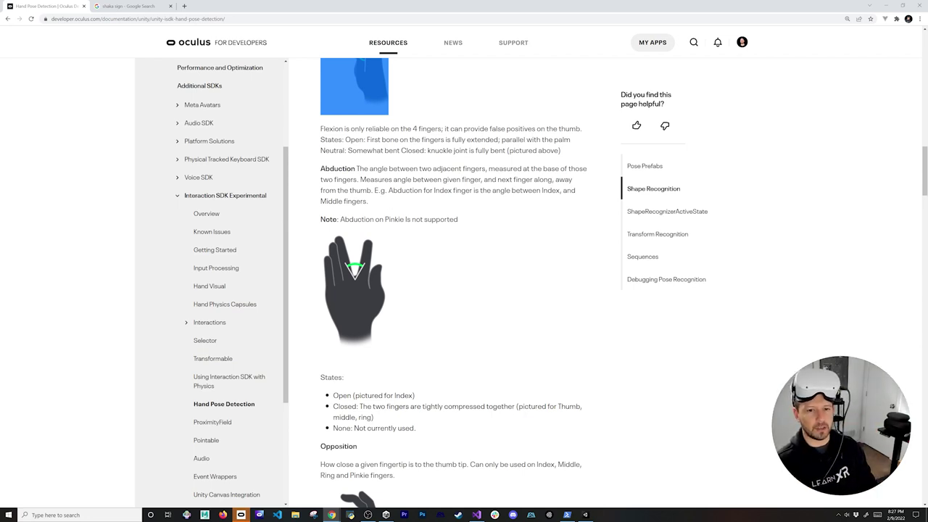
left_click_drag(458, 219, 366, 219)
scroll(465, 305, "down", 2)
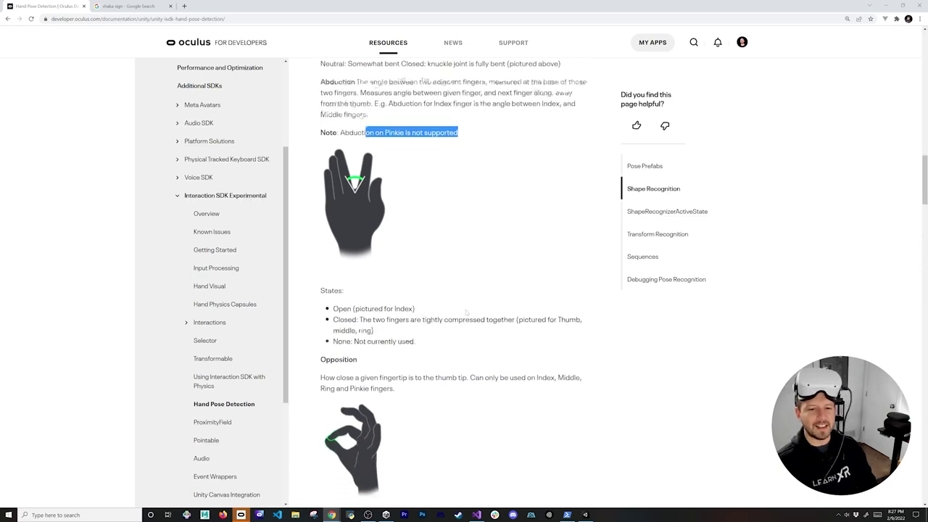
Step: Read the documentation on the Opposition states and the Transform Recognition section
scroll(467, 253, "down", 2)
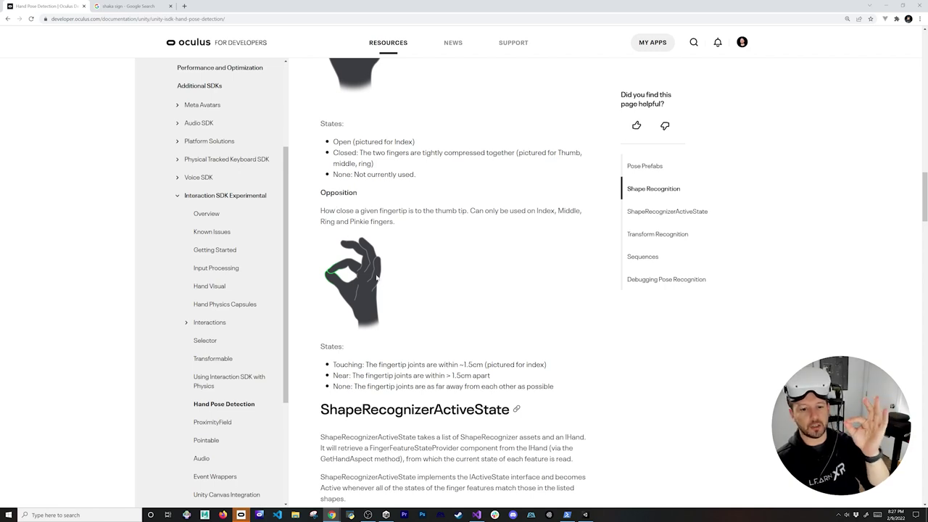
left_click_drag(419, 375, 425, 375)
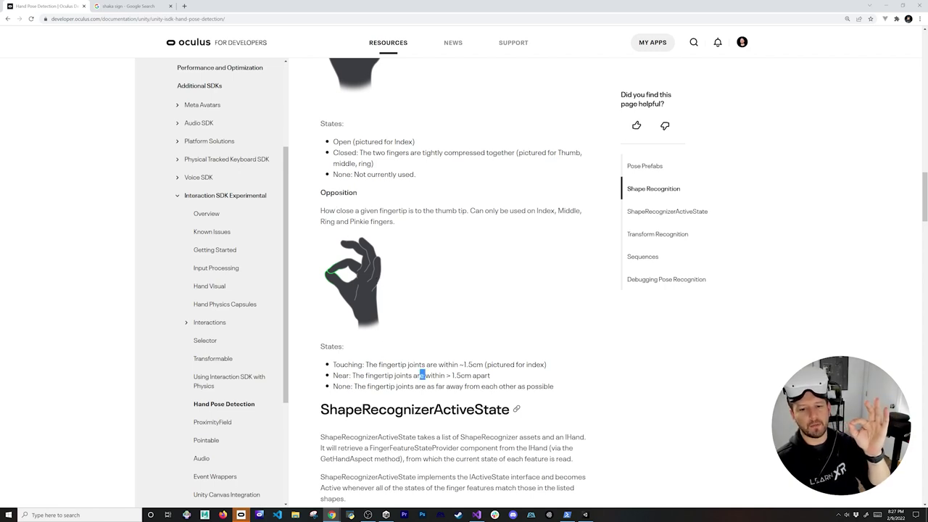
left_click_drag(492, 375, 348, 375)
left_click(348, 375)
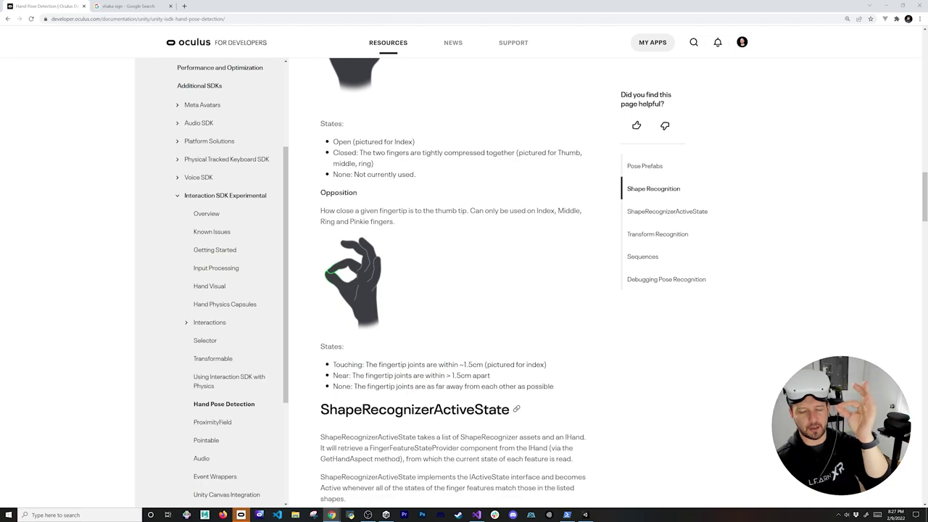
left_click_drag(352, 386, 333, 387)
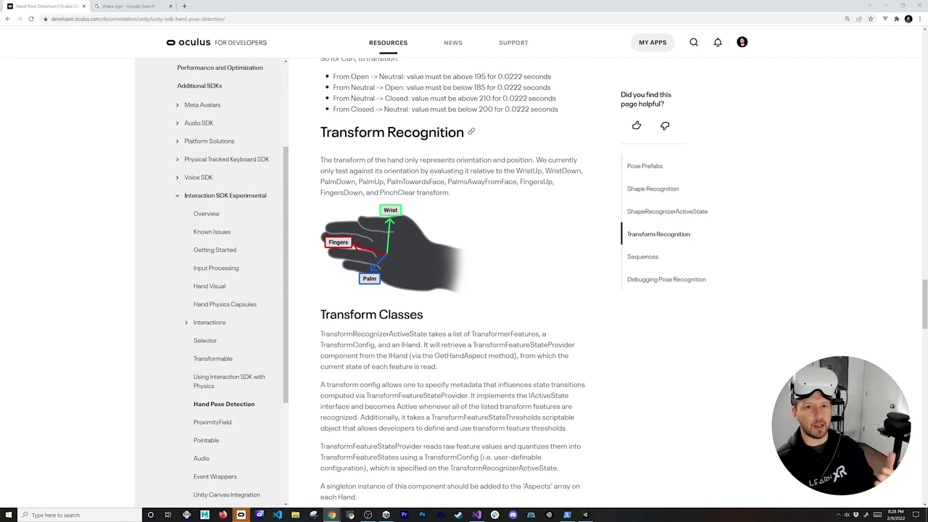
scroll(418, 273, "down", 1)
scroll(418, 272, "up", 1)
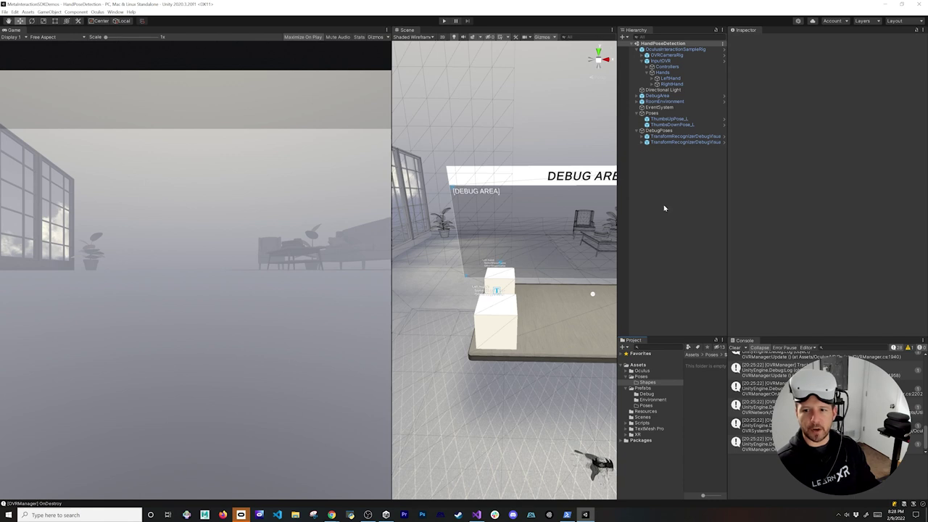
Step: Create an empty object named ShakaSign_R under Poses in the Unity scene
right_click(652, 113)
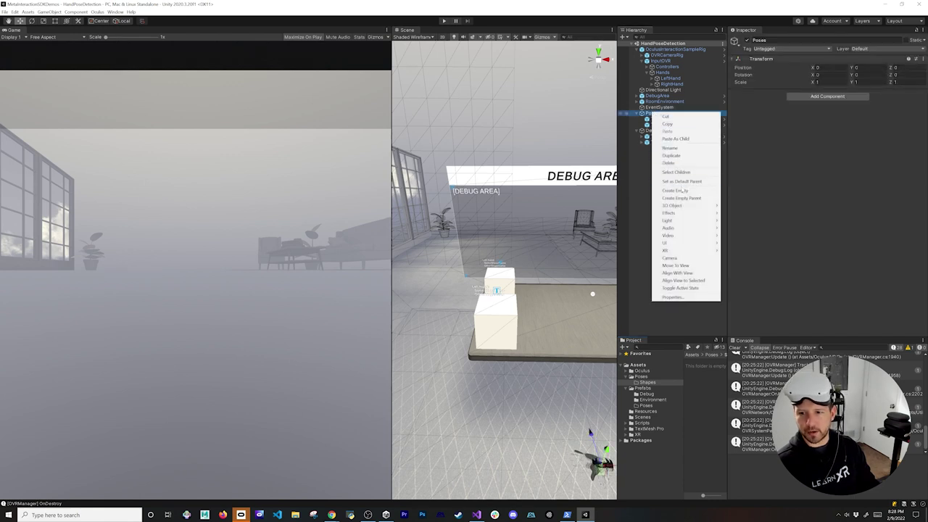
left_click(675, 190)
type("ShakaS")
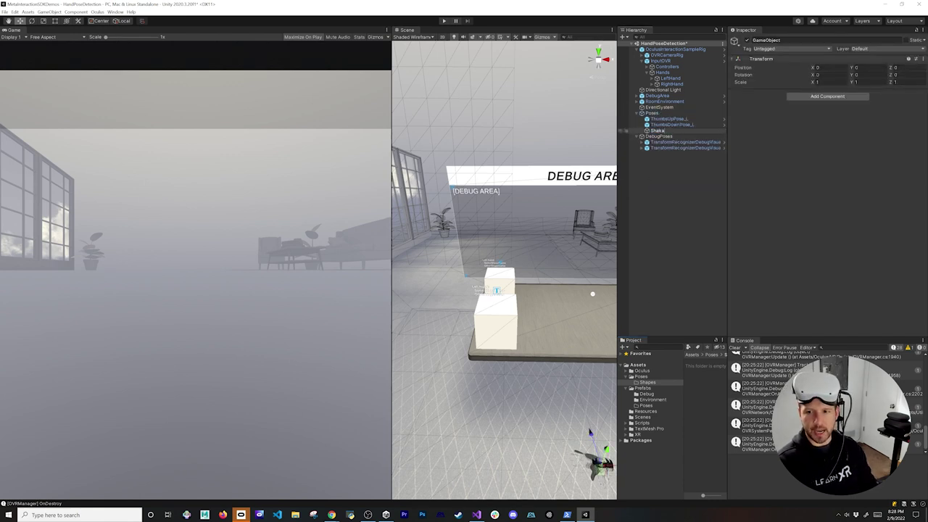
type("ighn_R")
key("Return")
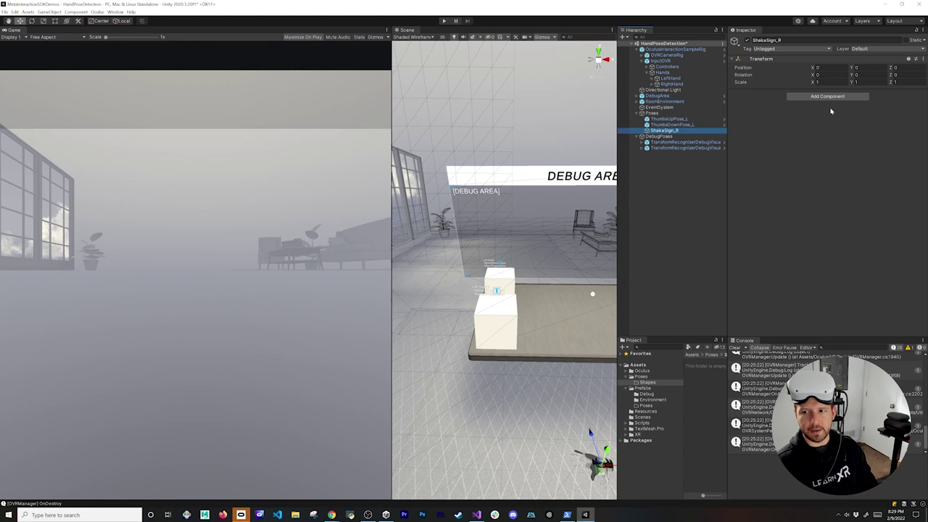
Step: Create a Pose Detection Shape asset named ShakaSign in the Poses/Shapes folder
right_click(703, 377)
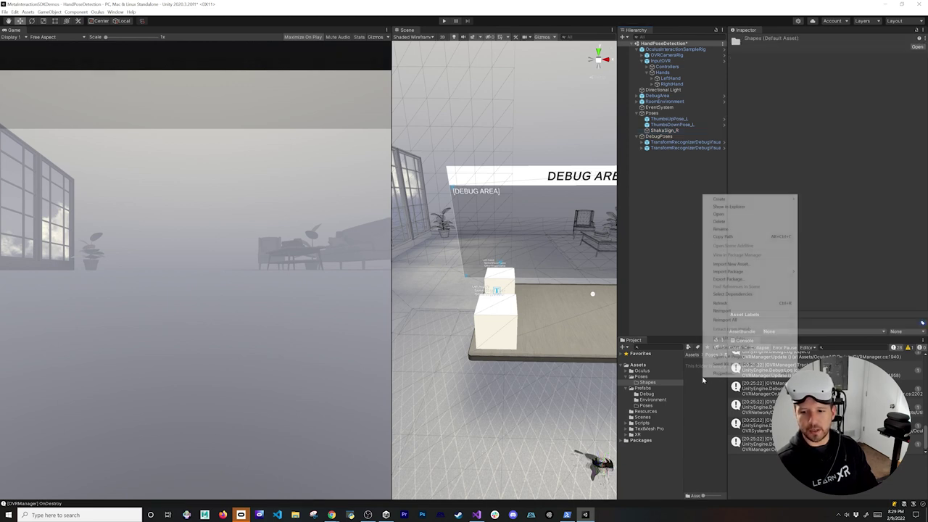
left_click(644, 378)
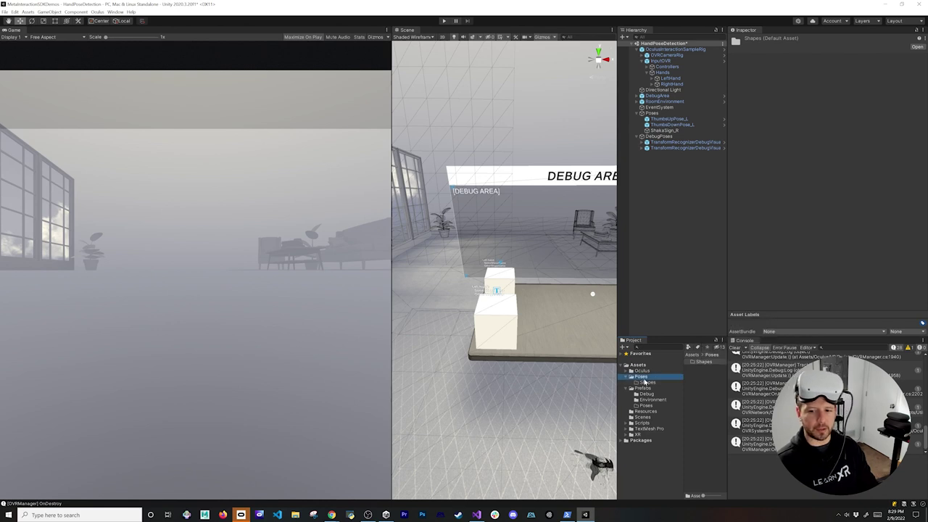
left_click(644, 382)
right_click(696, 381)
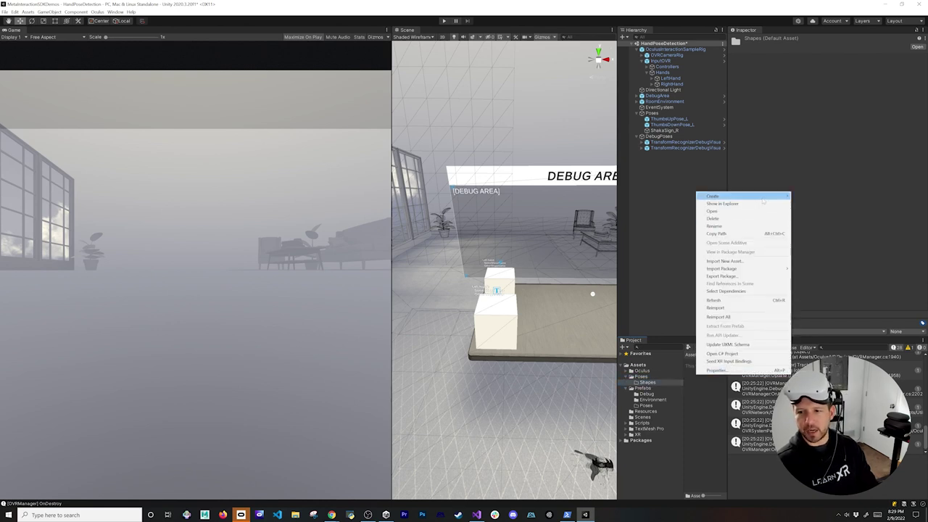
mouse_move(761, 200)
mouse_move(806, 196)
mouse_move(868, 197)
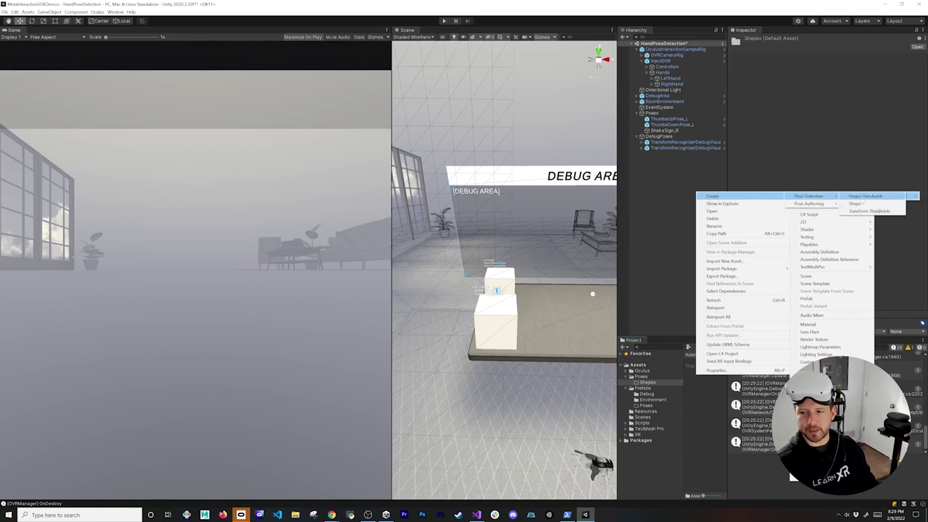
left_click(859, 204)
type("ShakaS")
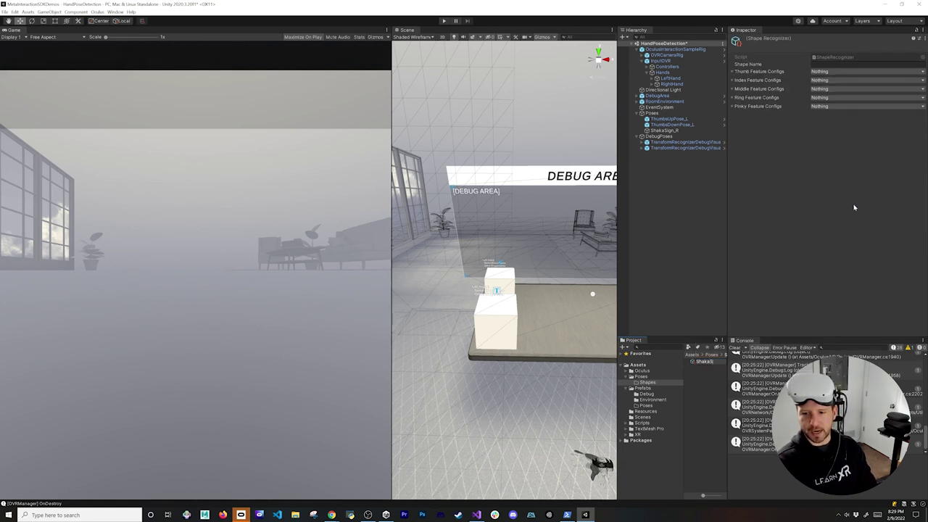
type("ign")
key("Return")
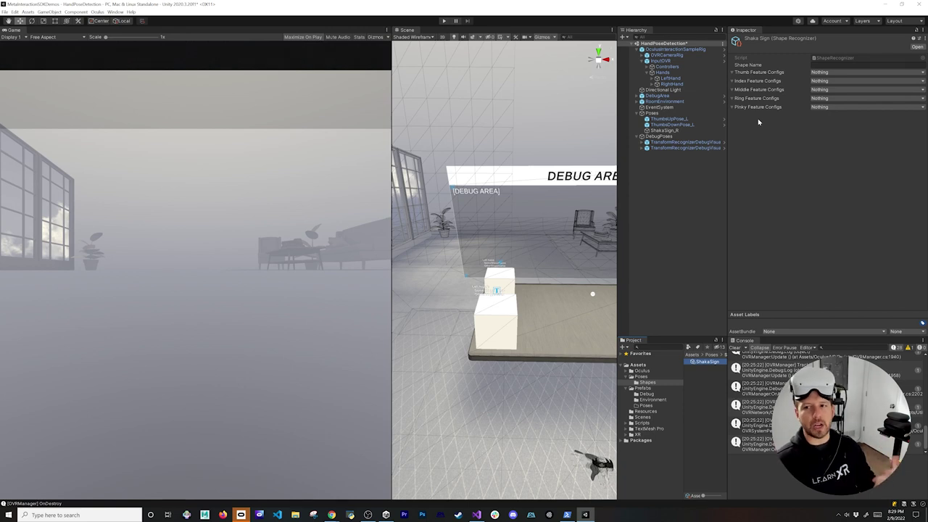
Step: Set the Shape Name of the ShakaSign shape recognizer to "Shaka Sign"
left_click(862, 72)
left_click(863, 65)
type("Shaka")
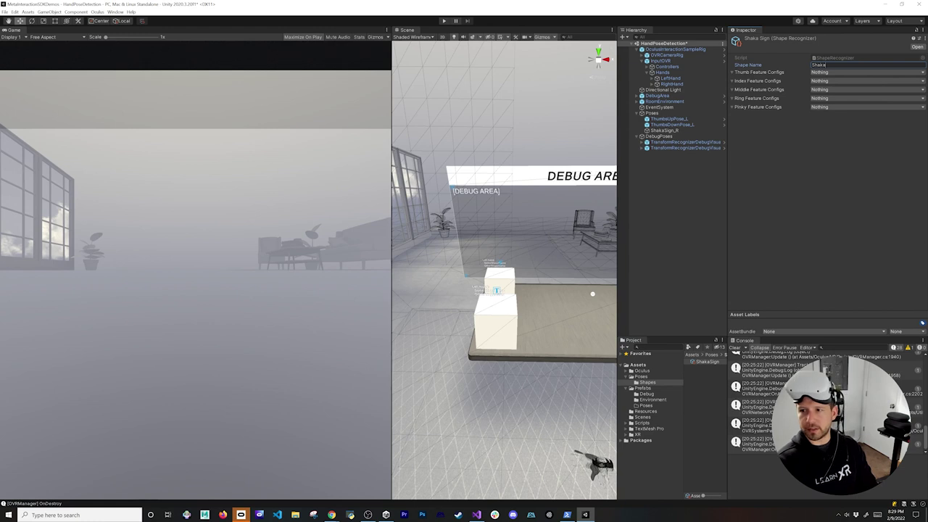
type(" Sign")
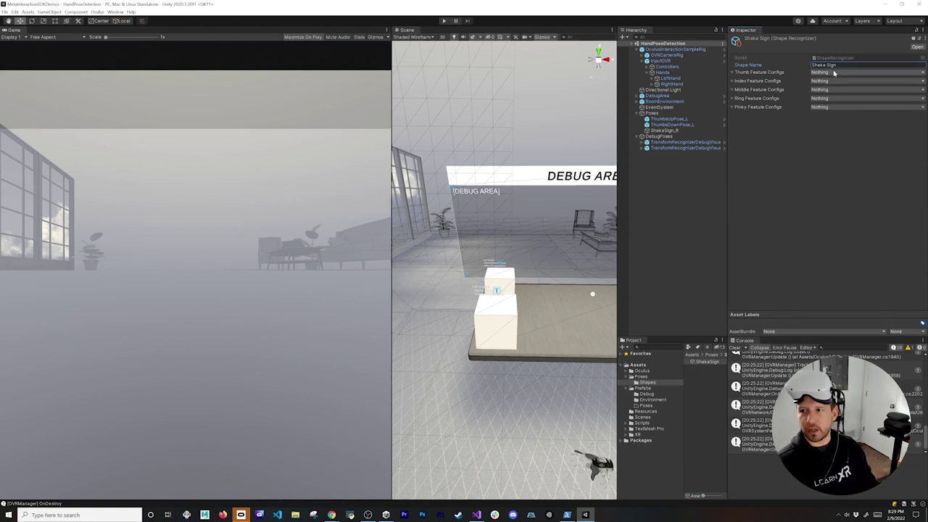
Step: Give the thumb Curl and Abduction features in the Shaka Sign shape, with Abduction set to Open
left_click(833, 74)
left_click(826, 95)
left_click(832, 74)
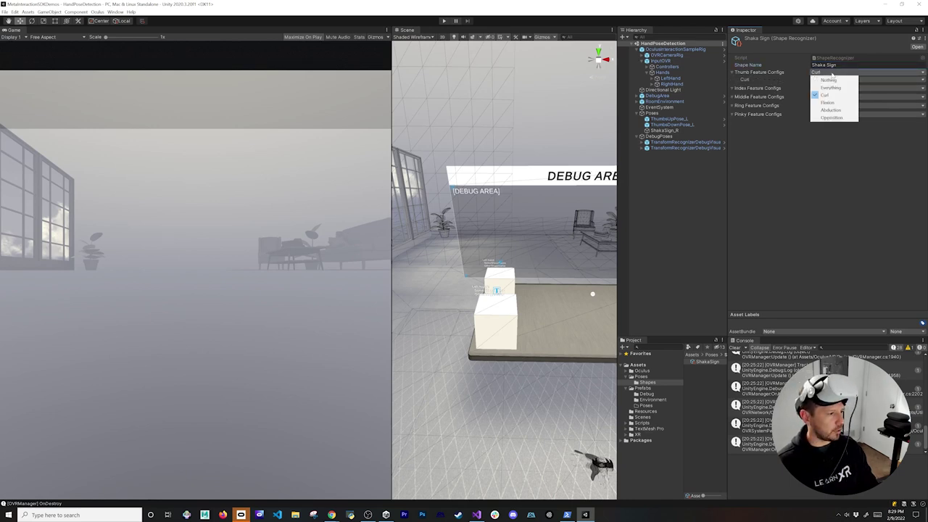
left_click(831, 110)
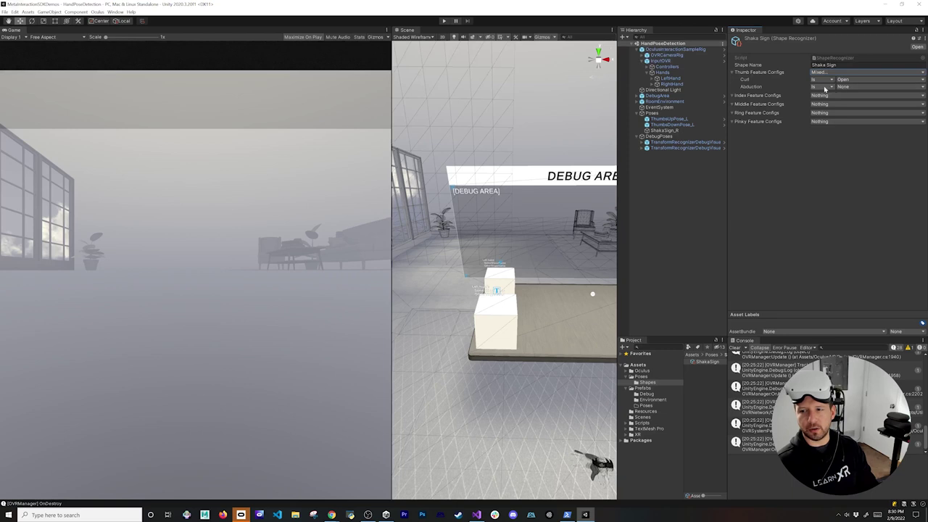
left_click(845, 87)
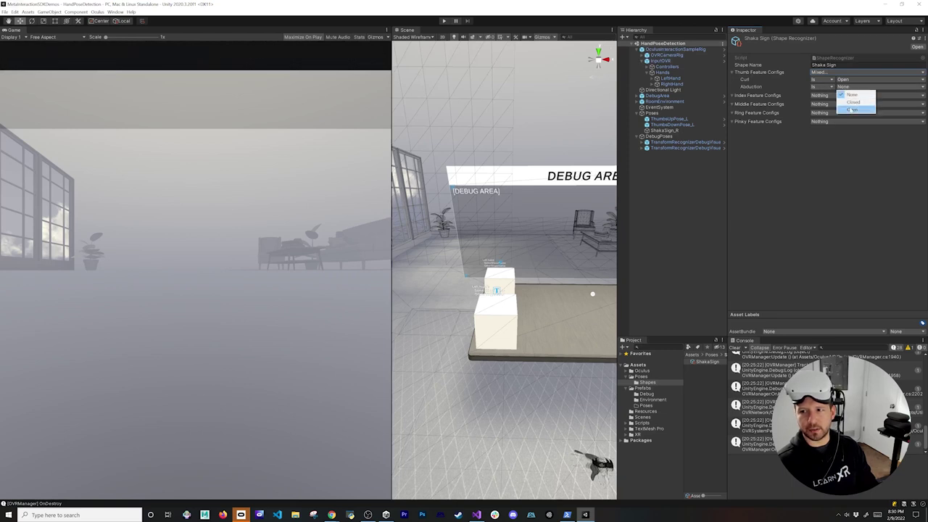
left_click(852, 110)
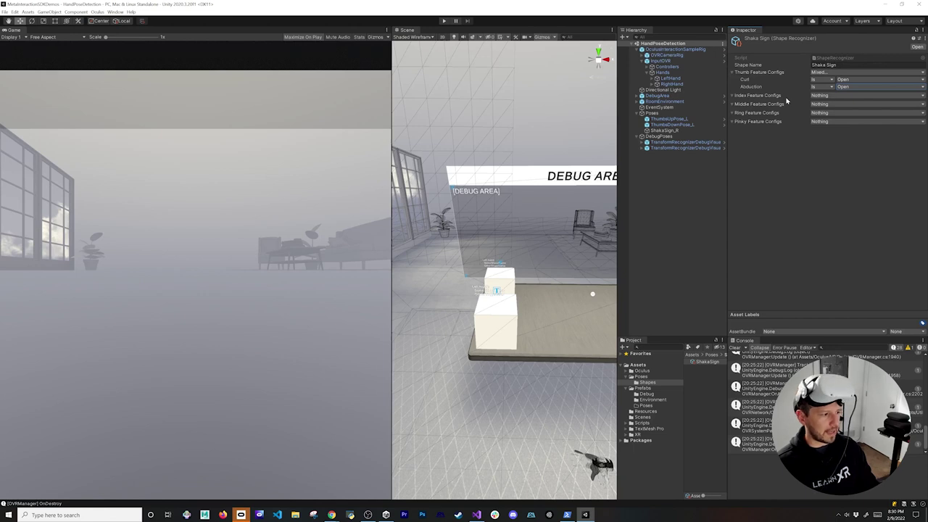
Step: Add the Flexion and Curl features to the index finger in the Shaka Sign shape
left_click(828, 94)
left_click(826, 126)
left_click(824, 103)
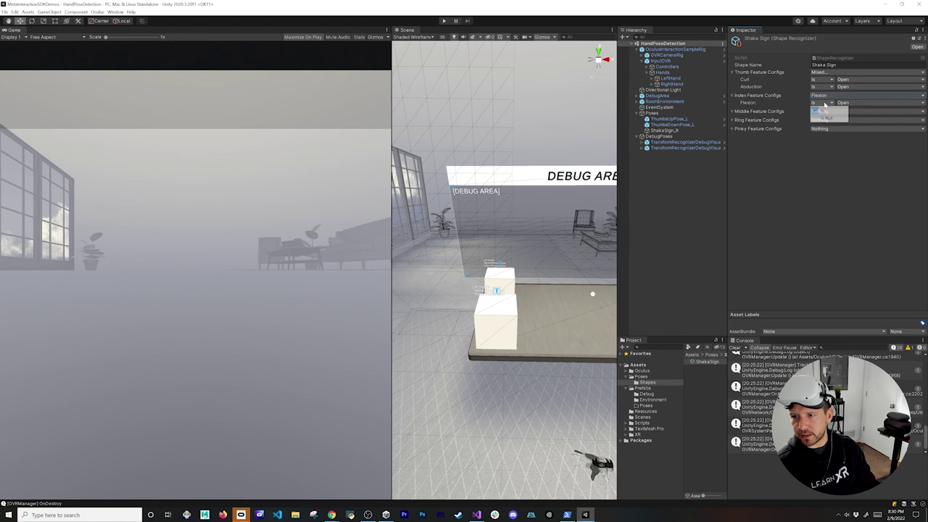
left_click(828, 95)
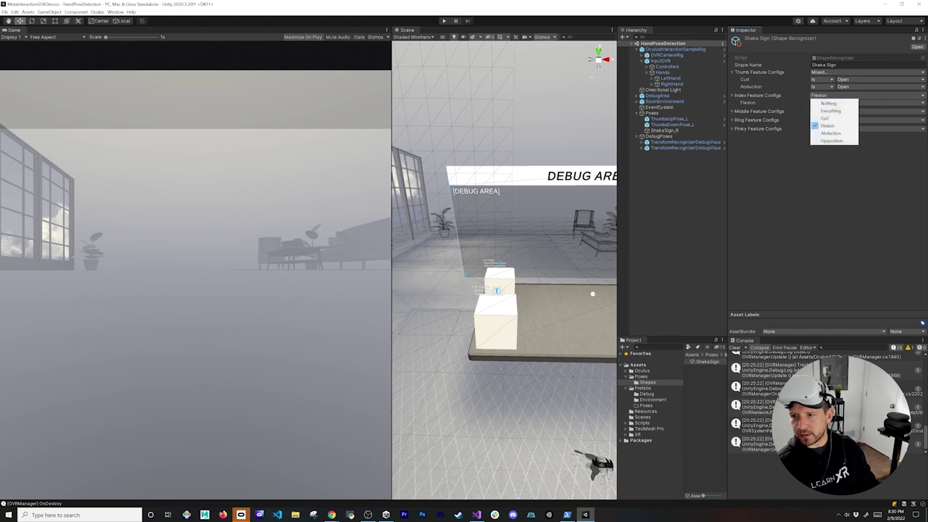
left_click(825, 117)
Step: Add the Flexion and Curl features to the middle and ring fingers in the Shaka Sign shape
left_click(820, 119)
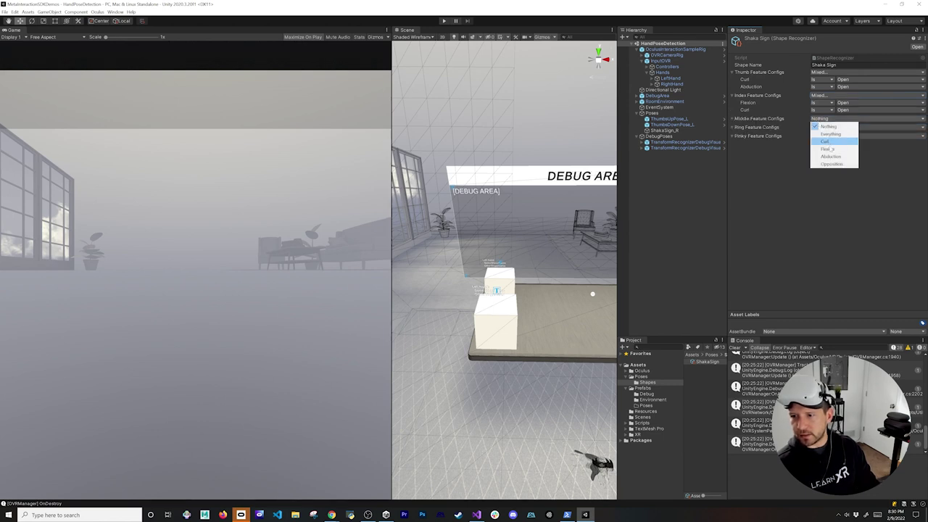
left_click(827, 149)
left_click(822, 118)
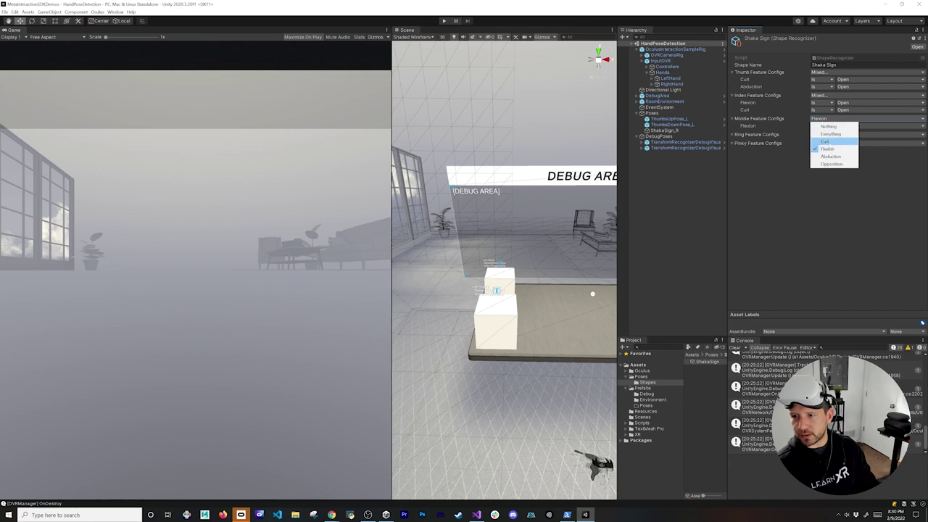
left_click(824, 142)
left_click(820, 142)
left_click(826, 172)
left_click(821, 141)
left_click(824, 165)
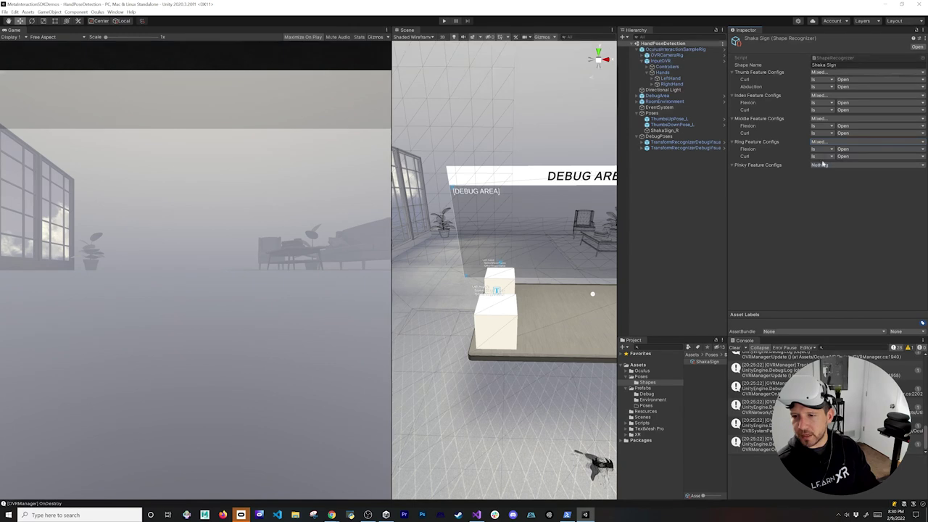
Step: Set both Flexion and Curl to Closed for the ring, middle and index fingers
left_click(843, 155)
left_click(852, 172)
left_click(844, 149)
left_click(851, 164)
left_click(845, 133)
left_click(846, 157)
left_click(844, 126)
left_click(848, 149)
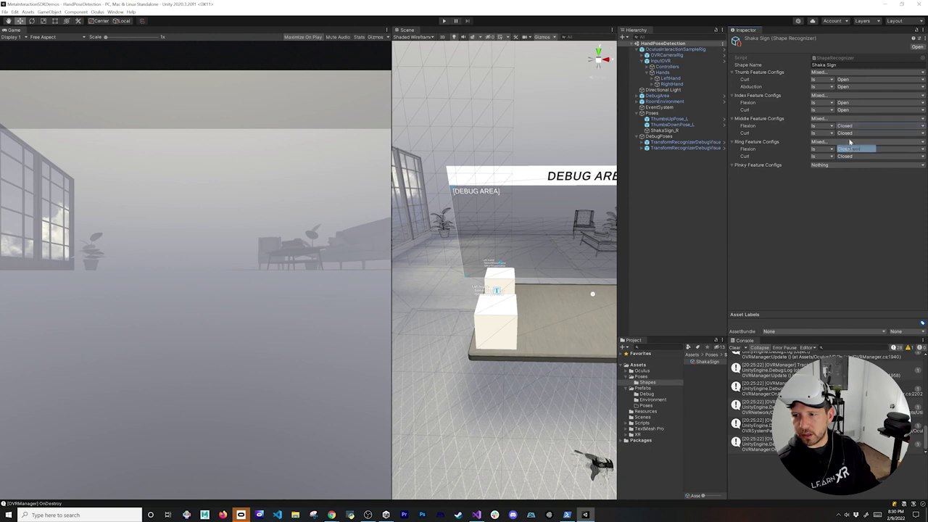
left_click(848, 109)
left_click(853, 134)
left_click(845, 102)
left_click(852, 126)
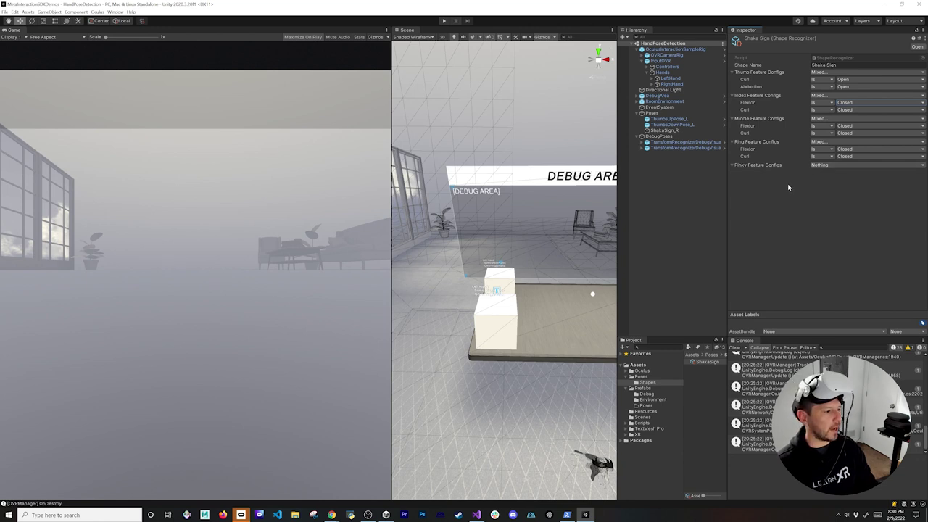
Step: Add Flexion and Curl features to the pinky, keeping both at Open
left_click(821, 165)
left_click(826, 196)
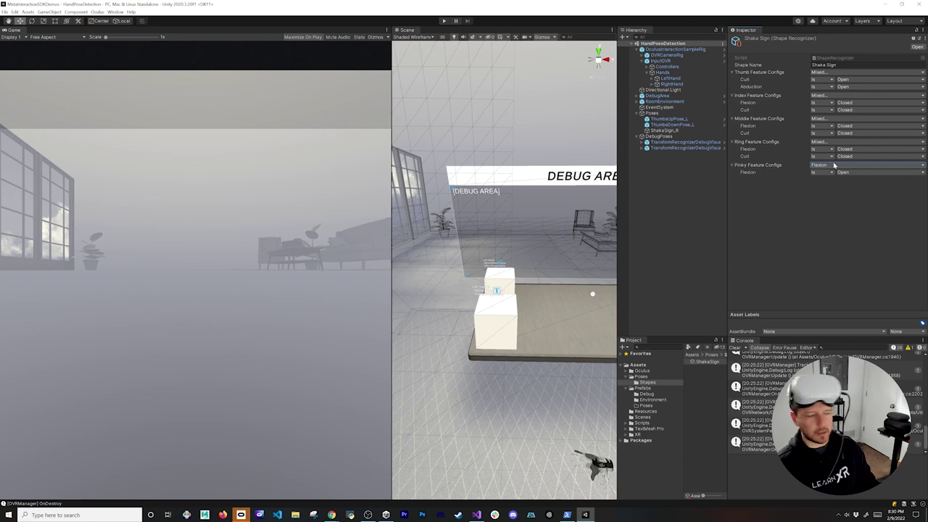
left_click(833, 165)
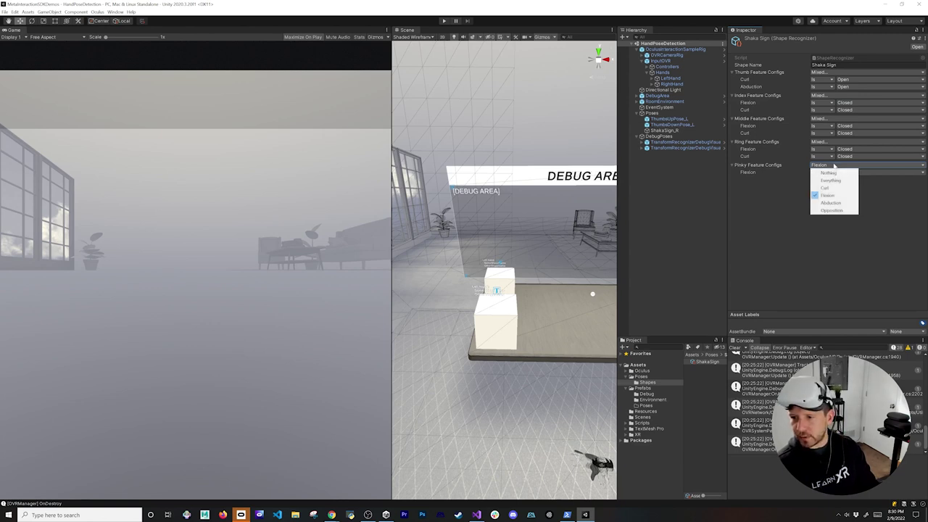
left_click(824, 188)
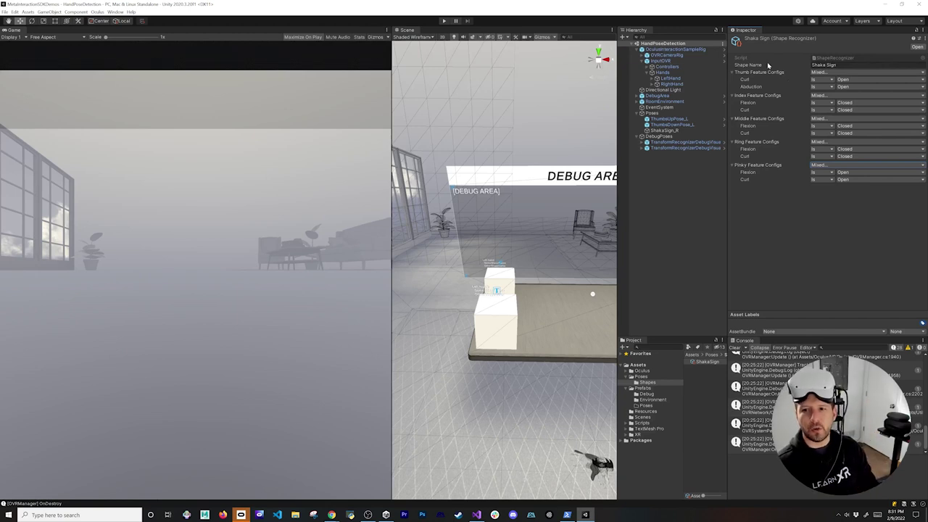
Step: Add the Active State Selector and Active State Group components to the ShakaSign_R object
left_click(660, 131)
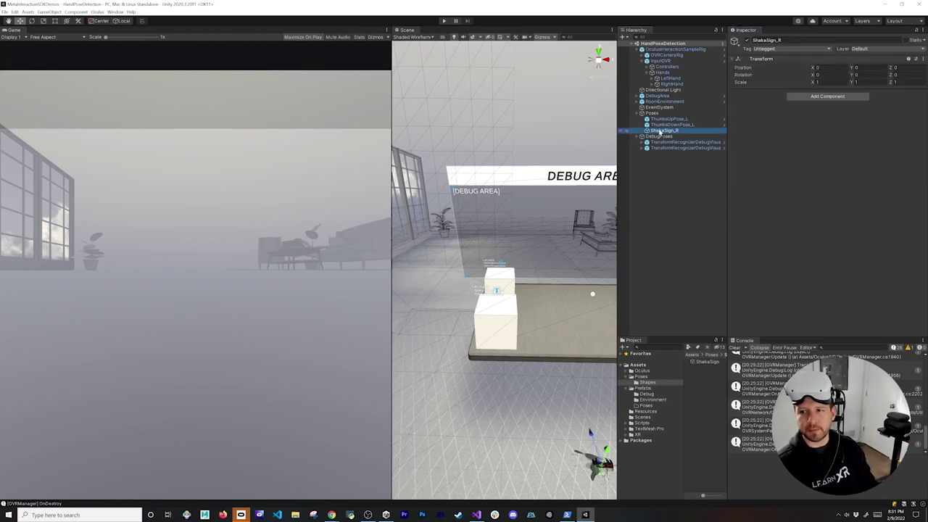
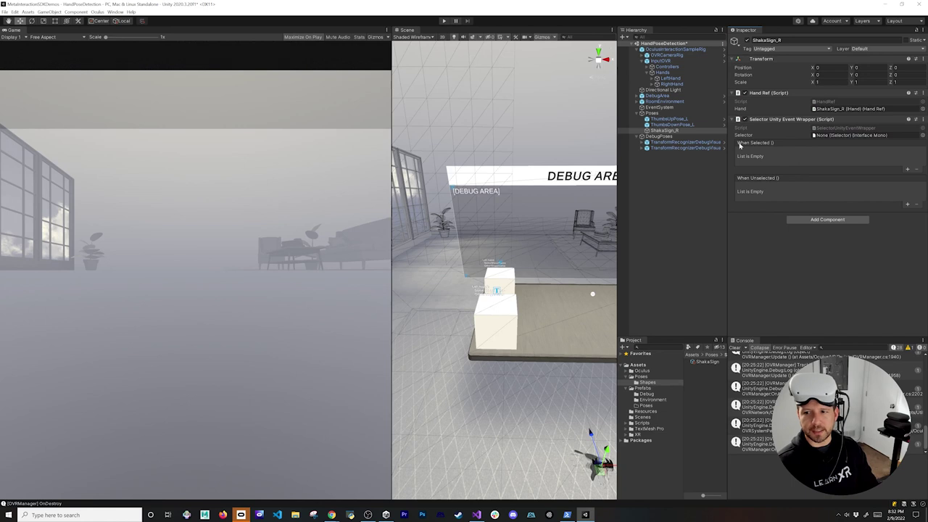
left_click(794, 219)
type("active")
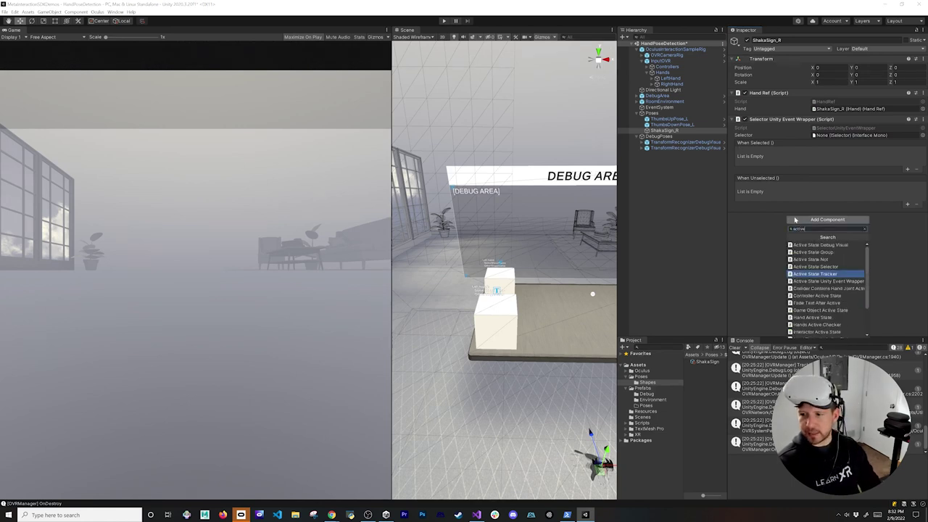
key("Up")
key("Return")
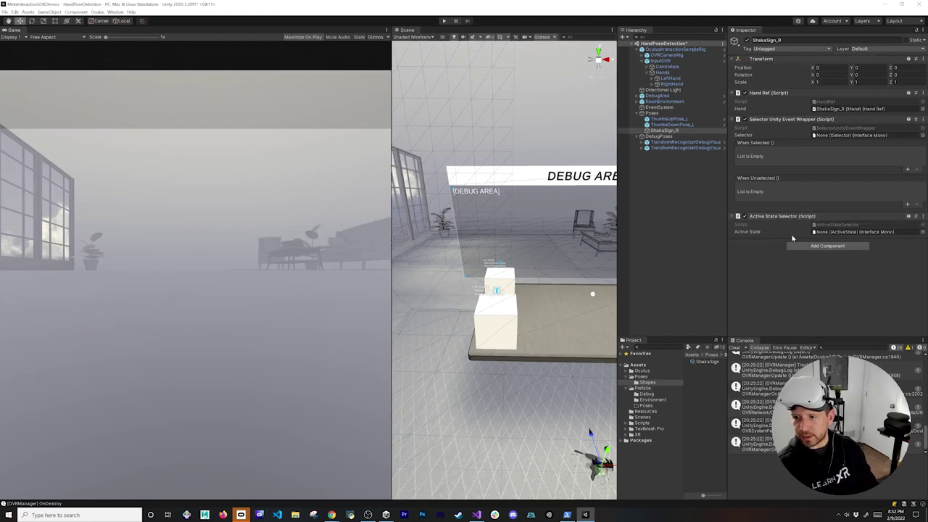
left_click(796, 247)
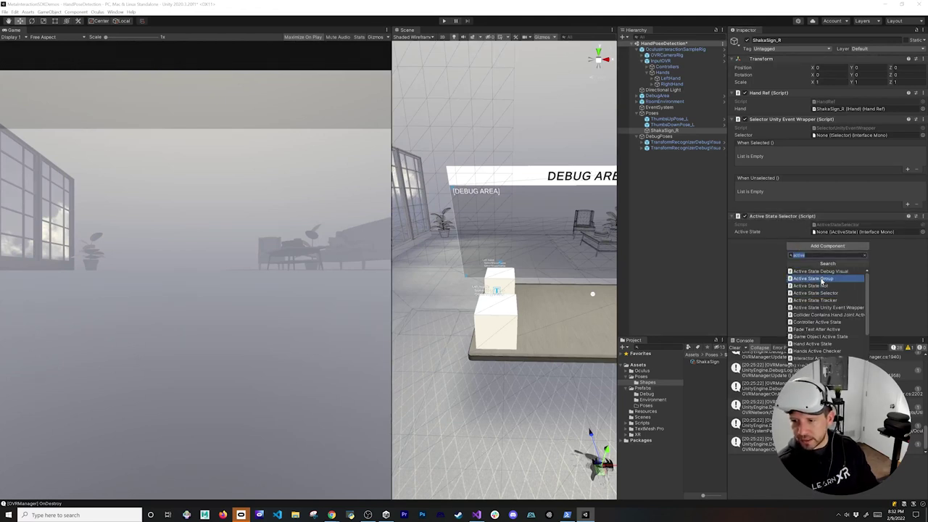
left_click(804, 278)
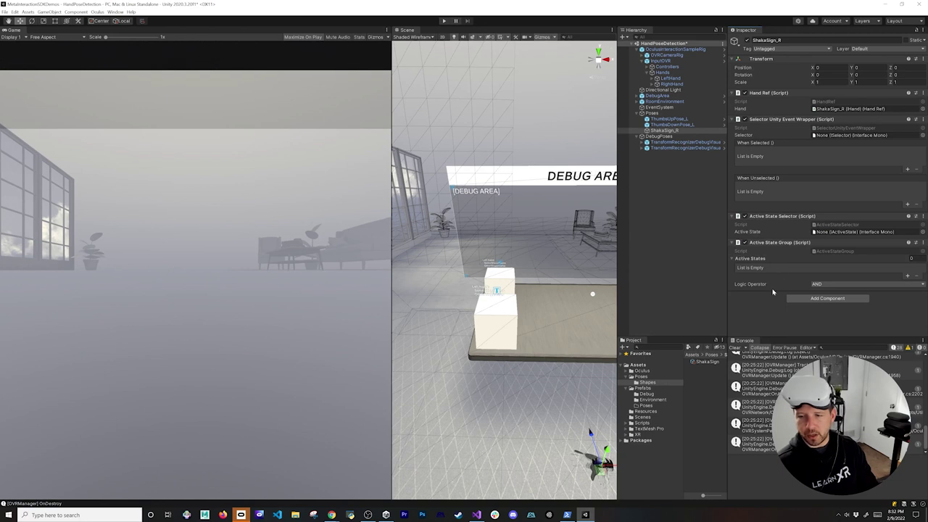
Step: Add the Shape Recognizer Active State and Transform Recognizer Active State components to ShakaSign_R
left_click(825, 301)
type("shape")
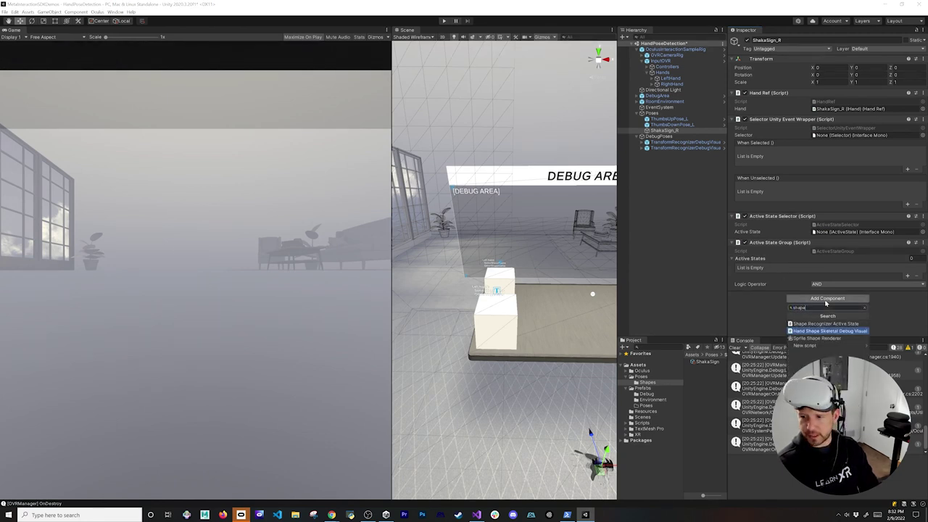
left_click(824, 323)
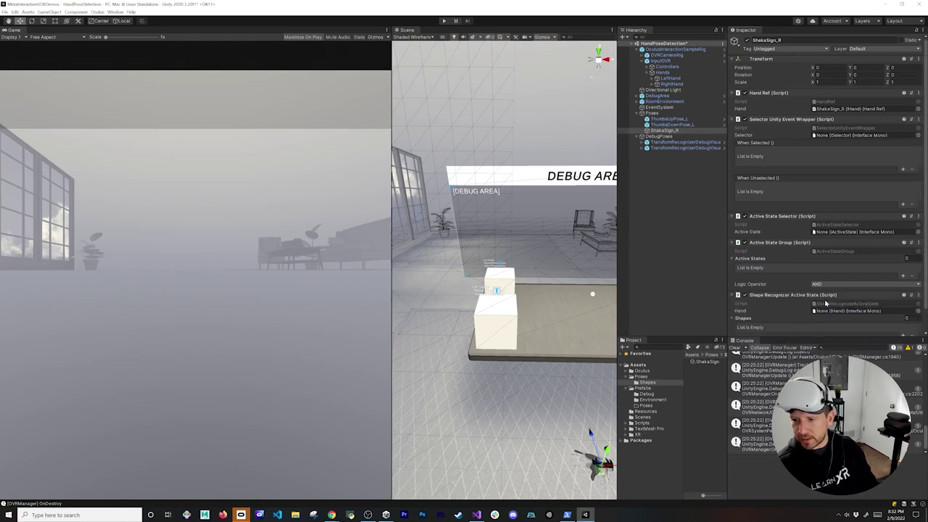
scroll(826, 310, "down", 1)
left_click(824, 328)
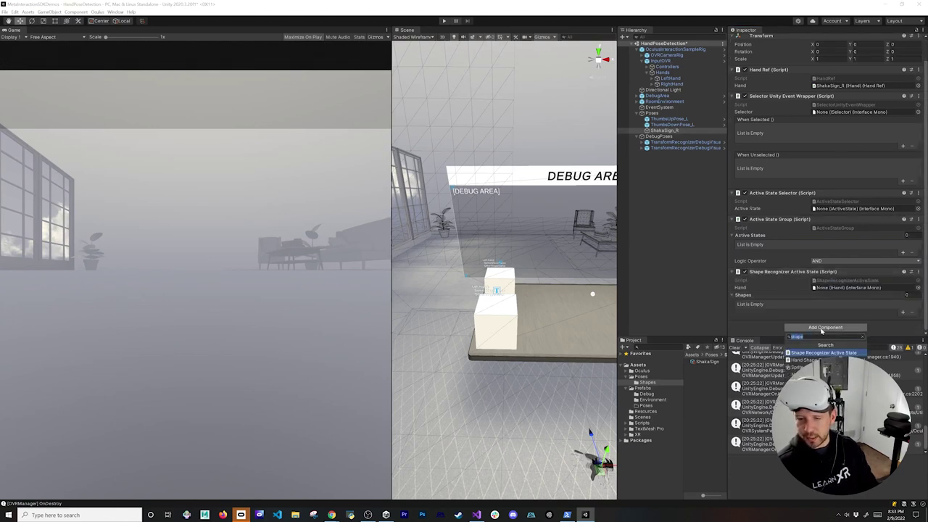
type("transform")
key("Return")
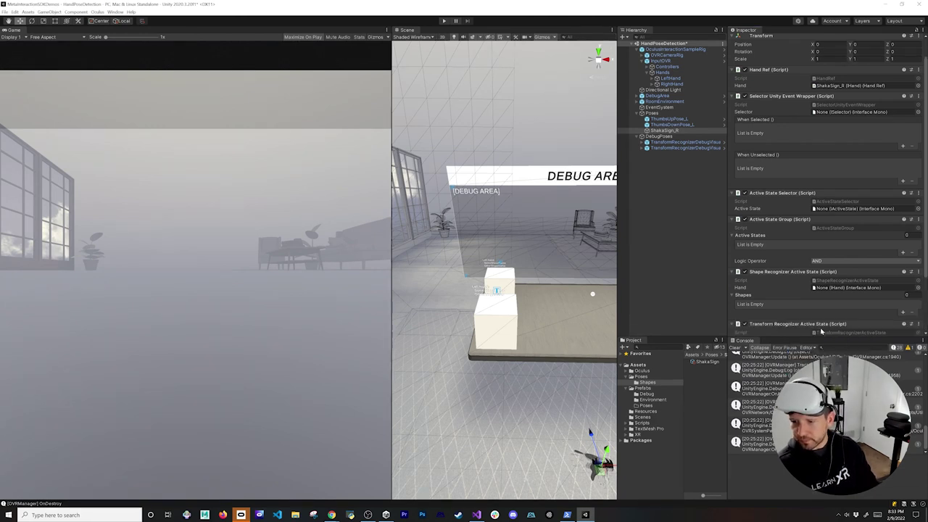
Step: Assign DefaultTransformFeatureStateThresholds as the Feature Thresholds of the Transform Recognizer Active State
scroll(822, 319, "down", 1)
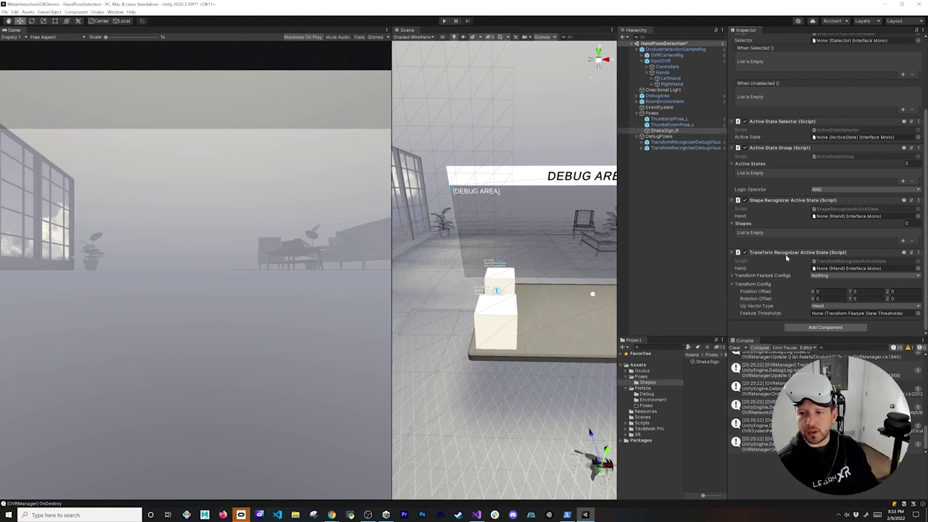
left_click(917, 313)
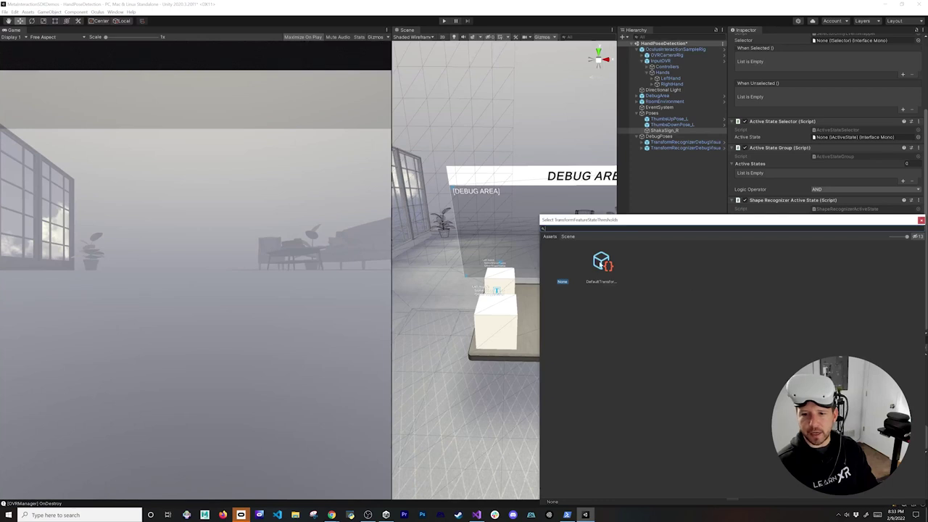
double_click(601, 264)
Step: Open the default transform feature thresholds asset and examine its per-feature midpoint and width settings
double_click(843, 313)
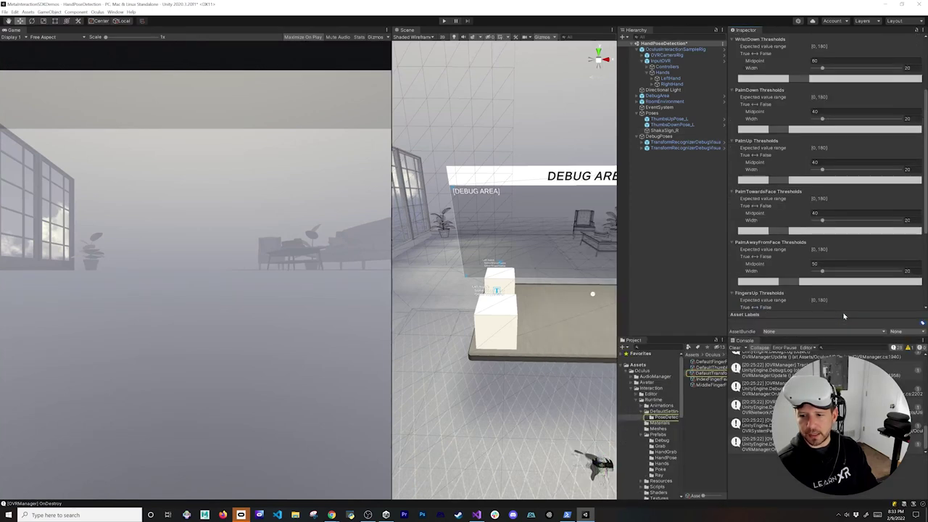
left_click(703, 374)
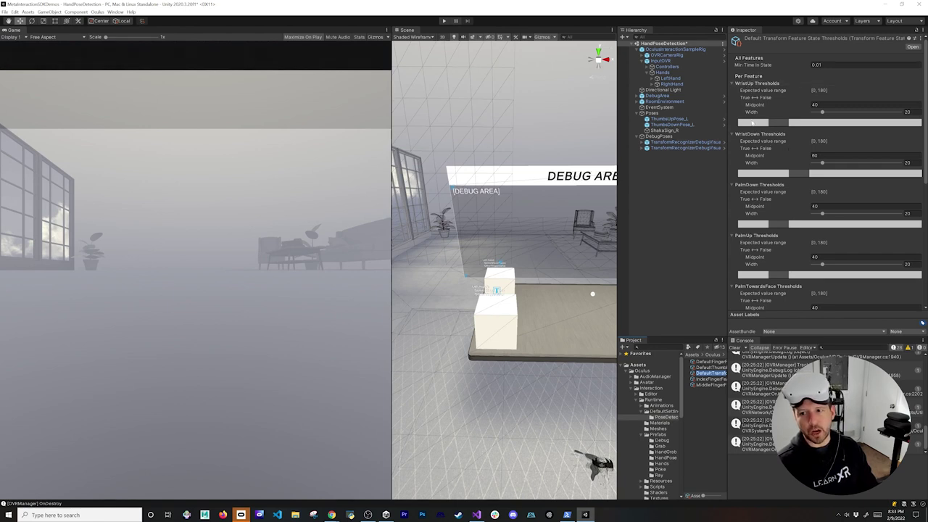
scroll(777, 161, "down", 3)
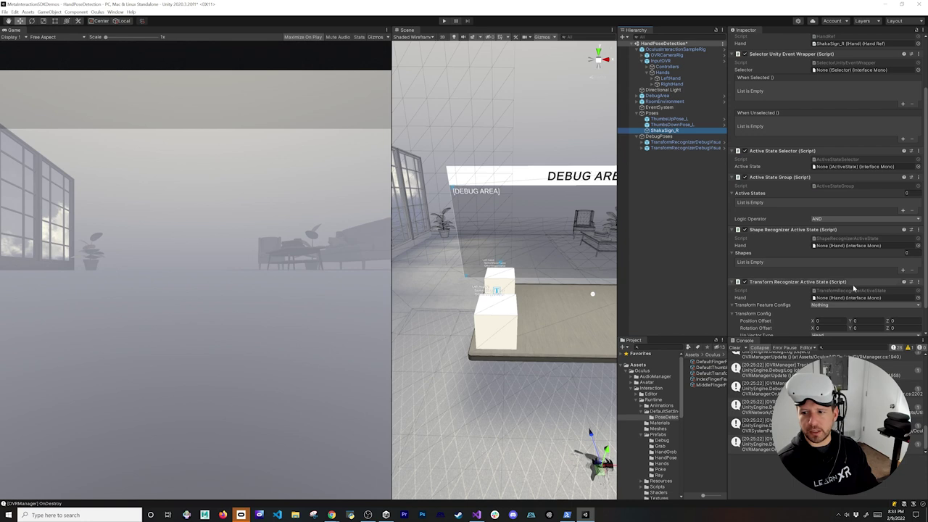
Step: Look at the Pose Detection asset types available for creation, including Transform Thresholds, without creating one
right_click(700, 408)
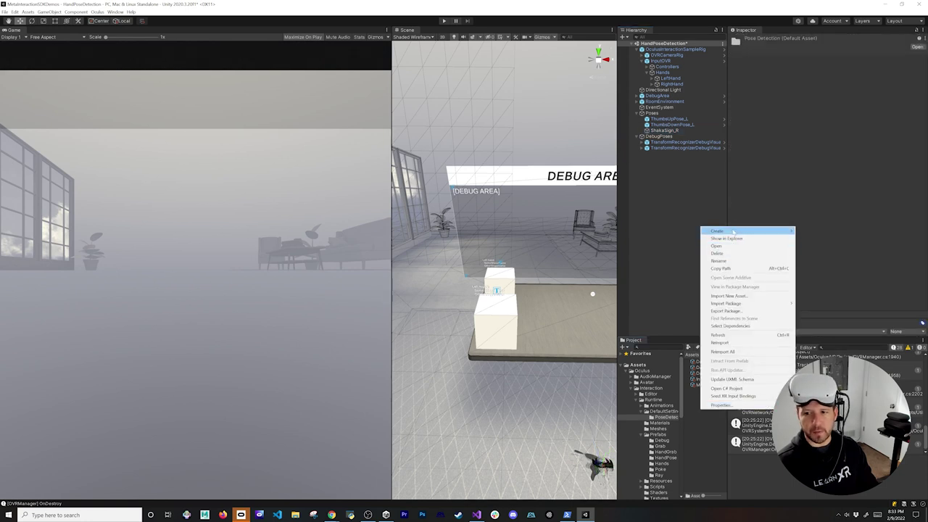
mouse_move(732, 231)
mouse_move(833, 231)
mouse_move(895, 232)
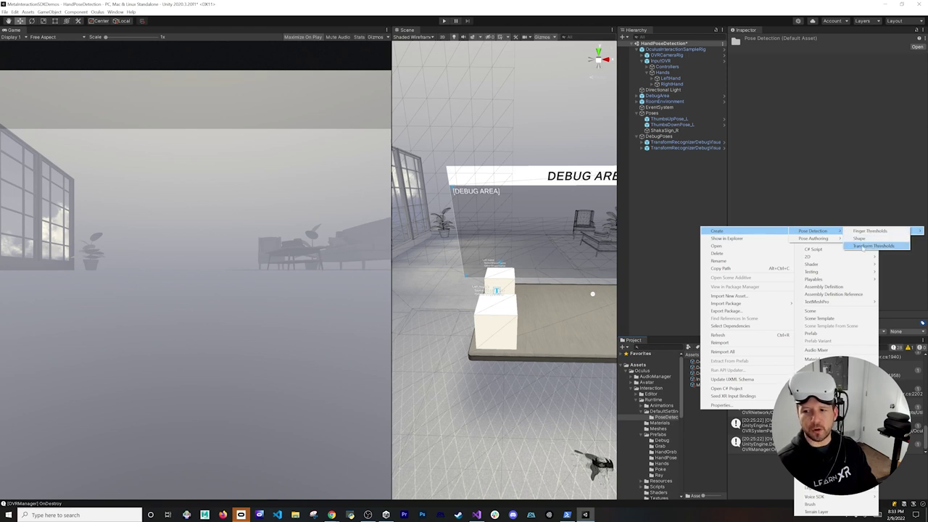
left_click(776, 145)
Step: Set the Up Vector Type of ShakaSign_R's Transform Recognizer Active State to World
left_click(682, 130)
scroll(832, 234, "down", 5)
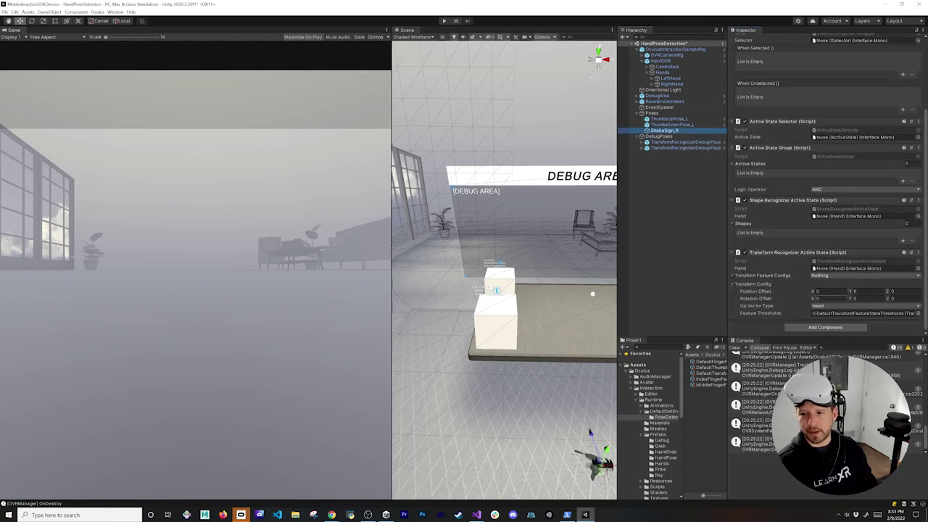
left_click(833, 305)
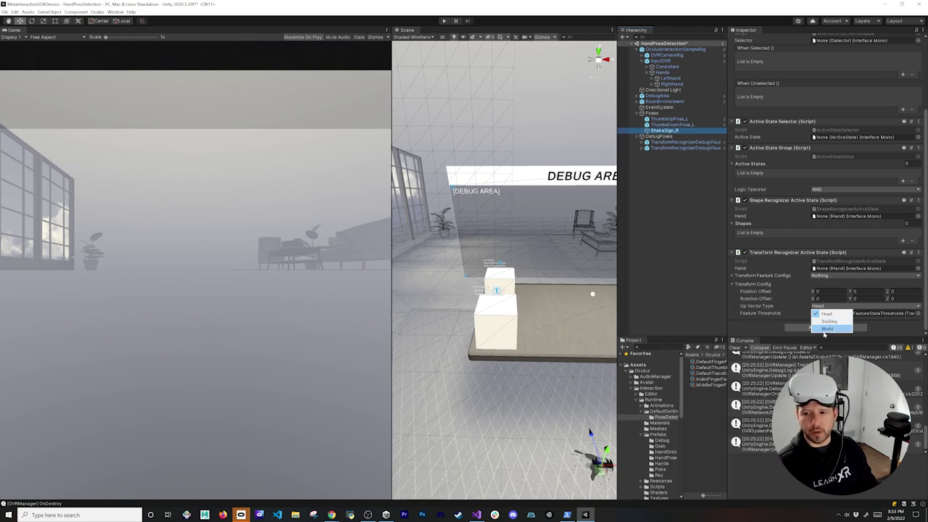
left_click(827, 329)
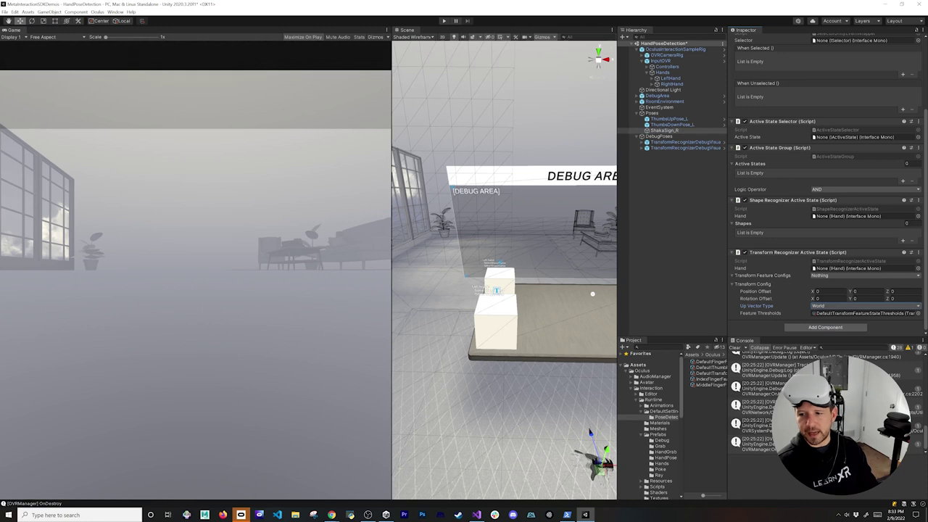
Step: Enable Palm Towards Face and Fingers Up in the Transform Feature Configs of ShakaSign_R's Transform Recognizer Active State
left_click(819, 276)
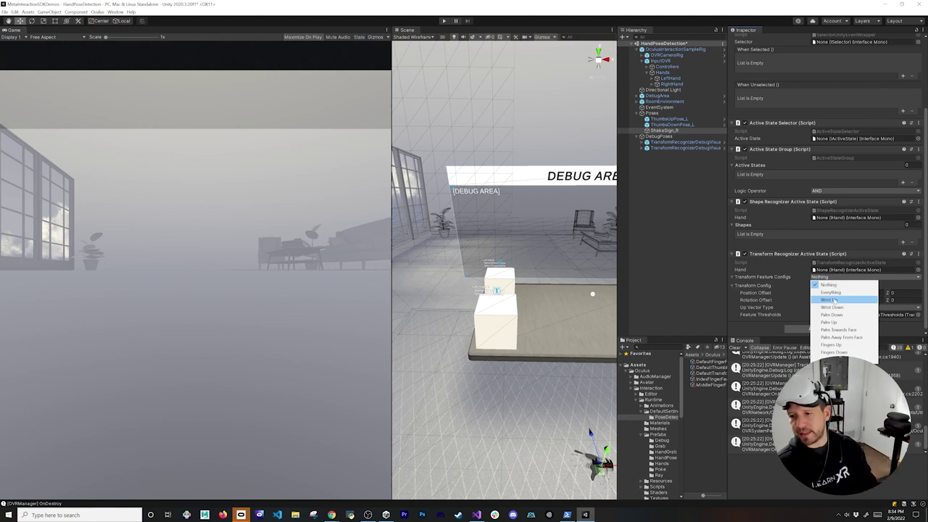
left_click(840, 329)
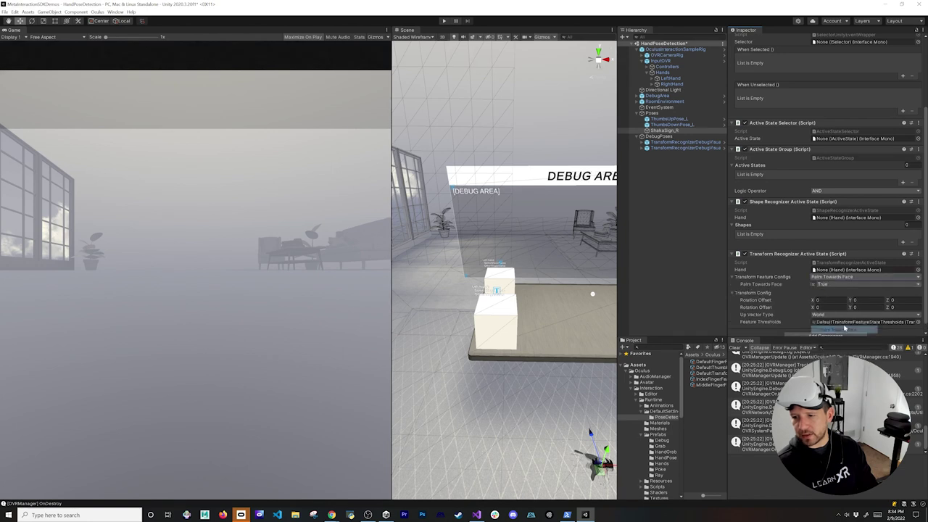
left_click(814, 278)
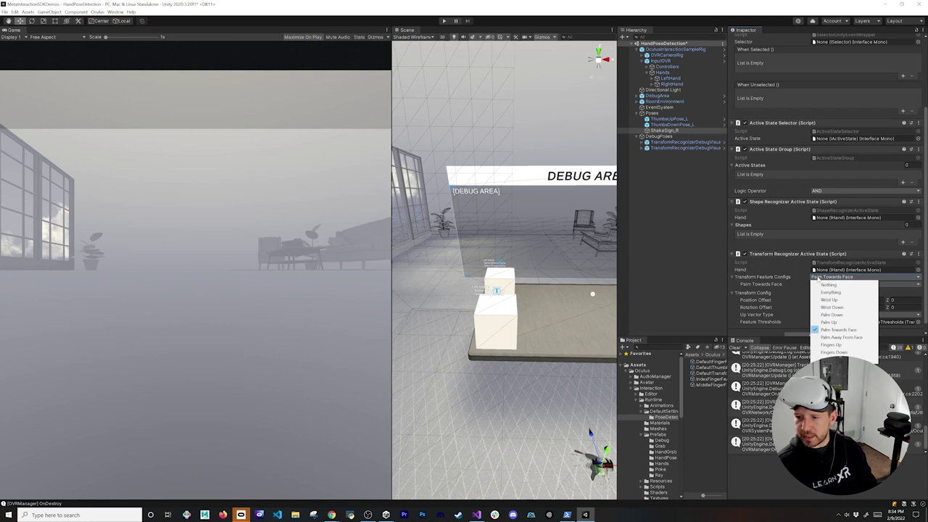
left_click(831, 344)
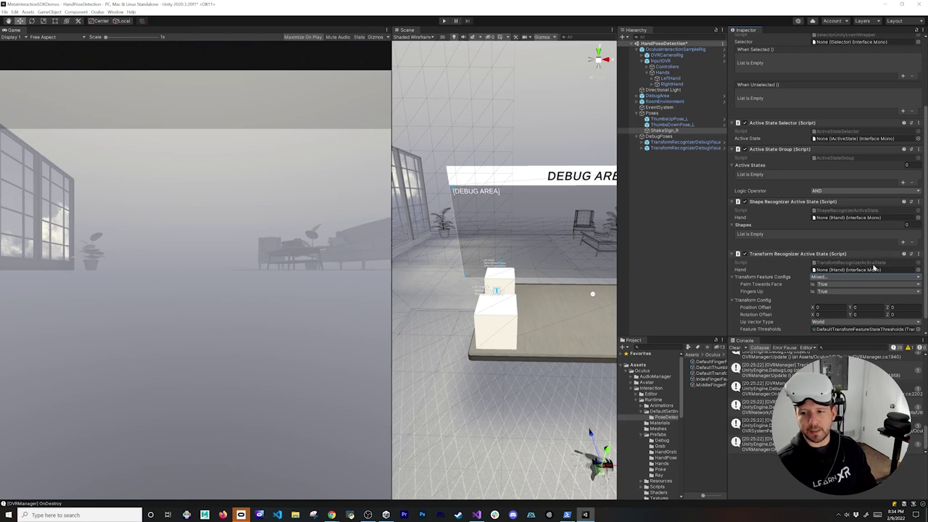
Step: Assign ShakaSign_R's own Hand Ref as the Hand of its Transform Recognizer and Shape Recognizer Active States
scroll(875, 268, "down", 2)
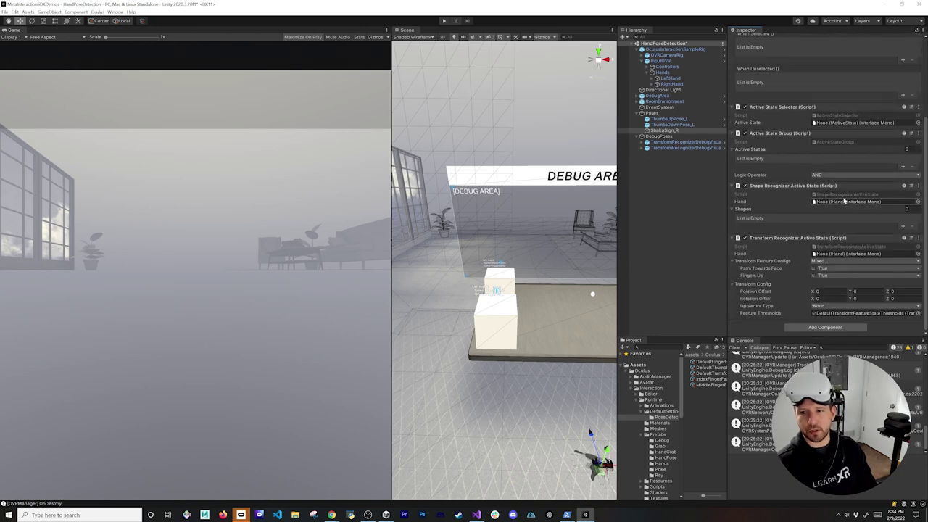
left_click_drag(666, 130, 863, 263)
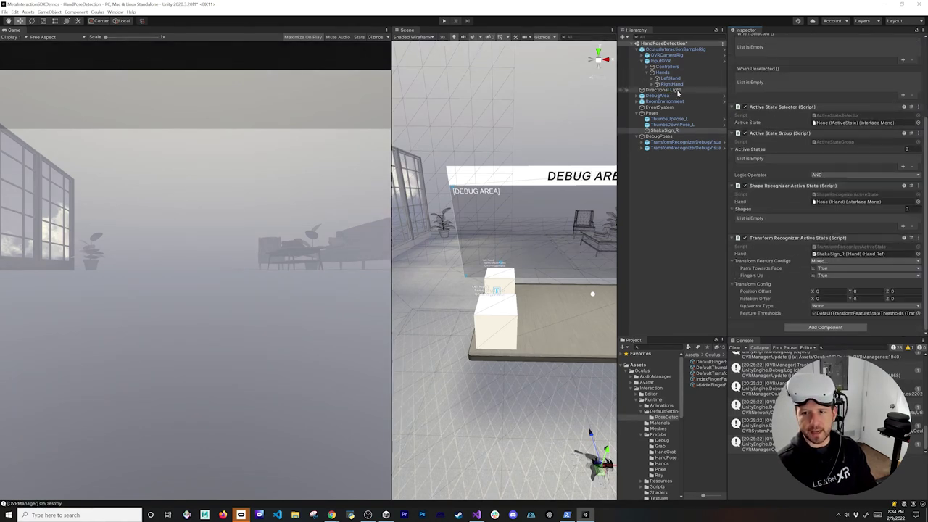
scroll(787, 118, "up", 5)
scroll(826, 109, "down", 5)
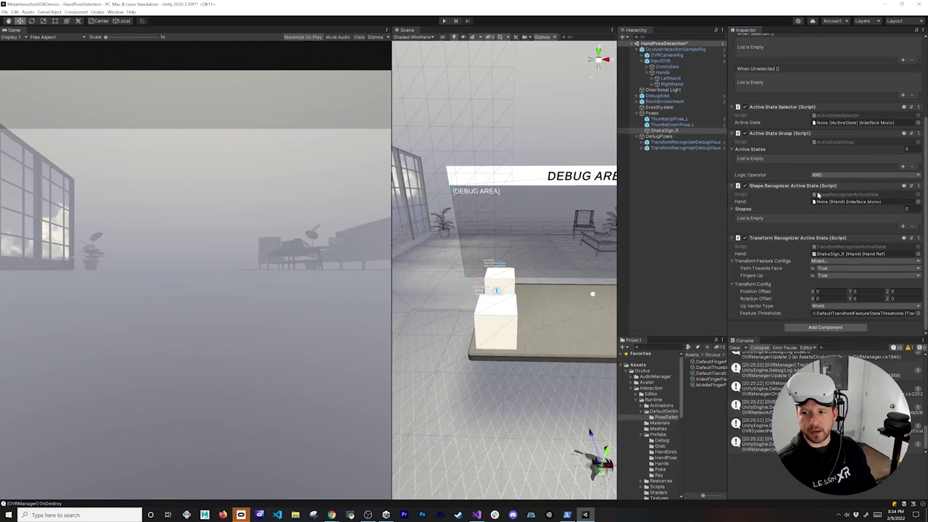
mouse_move(821, 194)
left_mouse_down()
mouse_move(754, 160)
mouse_move(826, 201)
left_mouse_up()
Step: Add one entry to the Shape Recognizer Active State's Shapes and assign the ShakaSign shape recognizer to it
left_click(904, 227)
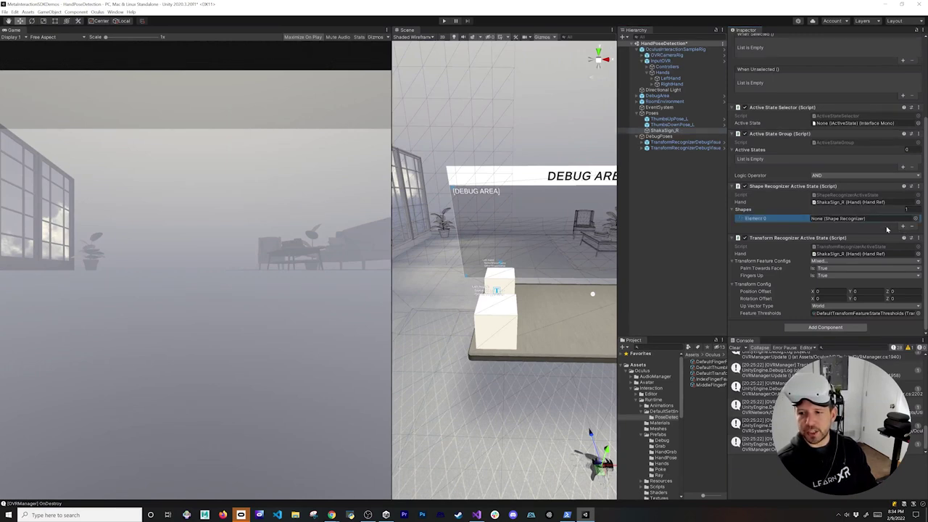
left_click(916, 219)
type("shaka")
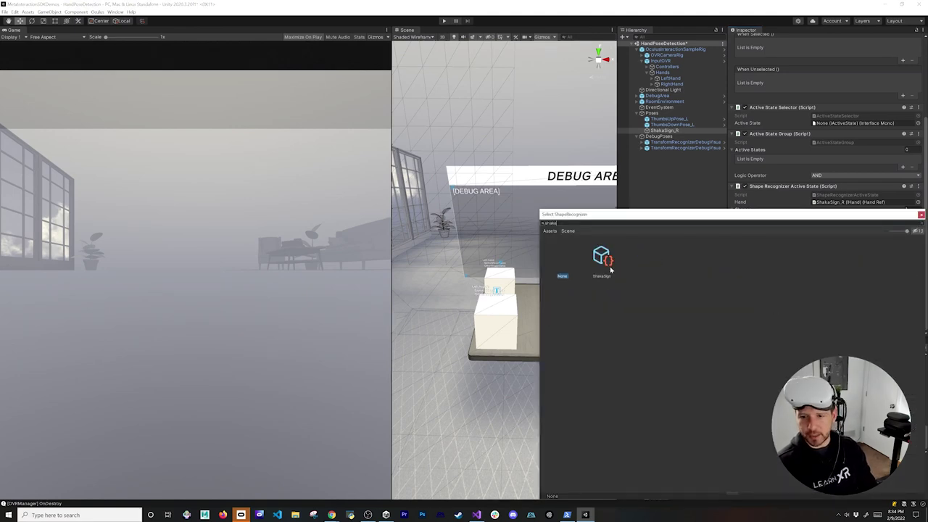
double_click(602, 257)
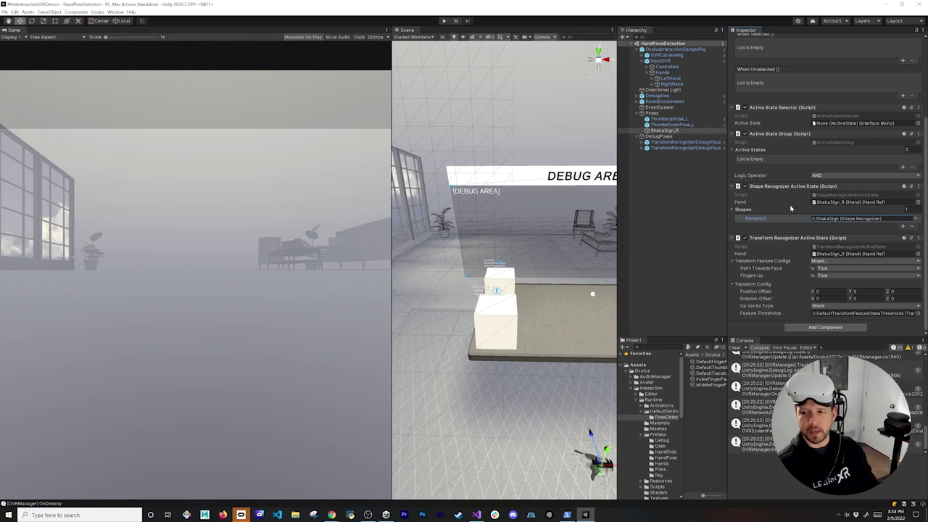
Step: Collapse both recognizer components and add the Shape Recognizer Active State as the first entry of the Active State Group's Active States
scroll(783, 188, "up", 3)
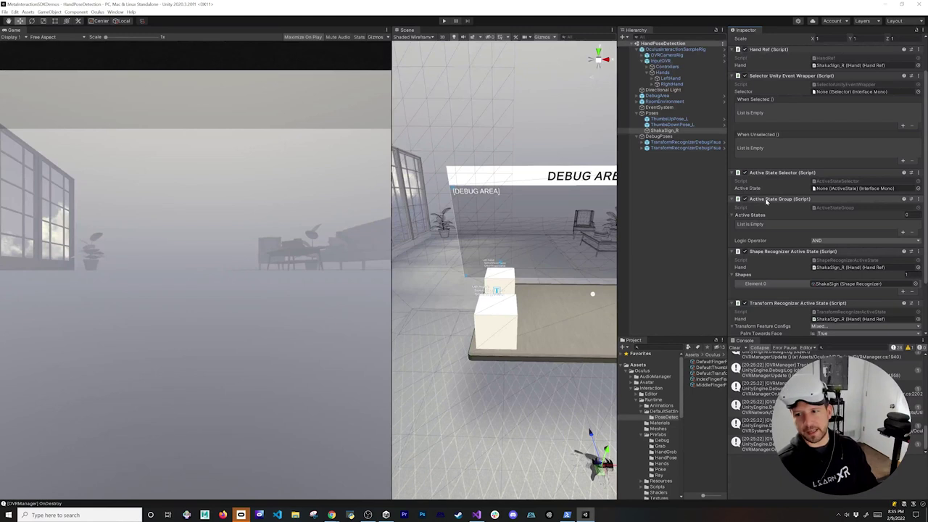
scroll(768, 200, "down", 3)
left_click(763, 189)
left_click(777, 238)
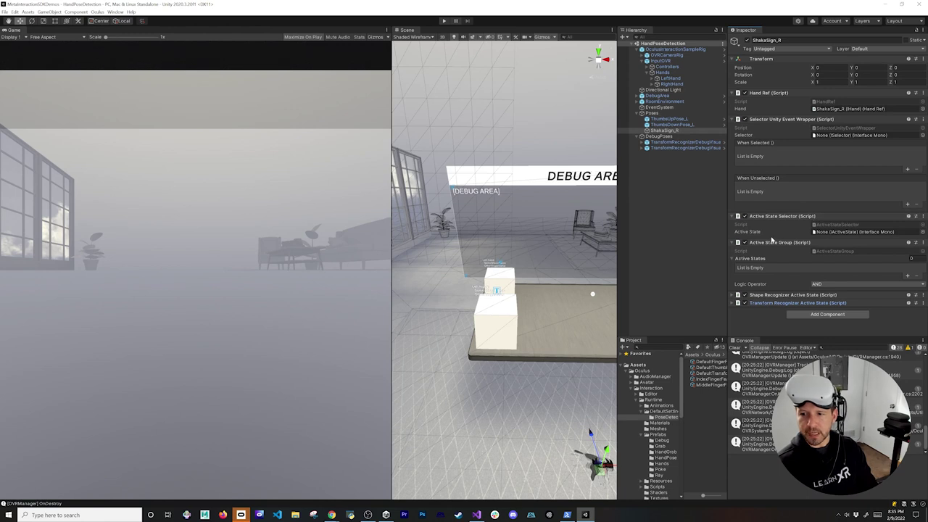
left_click(907, 275)
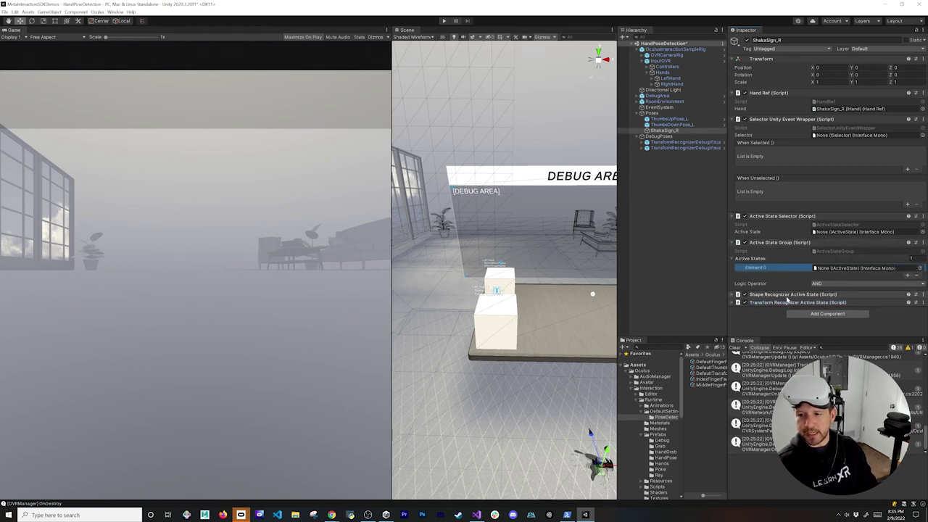
left_click_drag(792, 295, 823, 268)
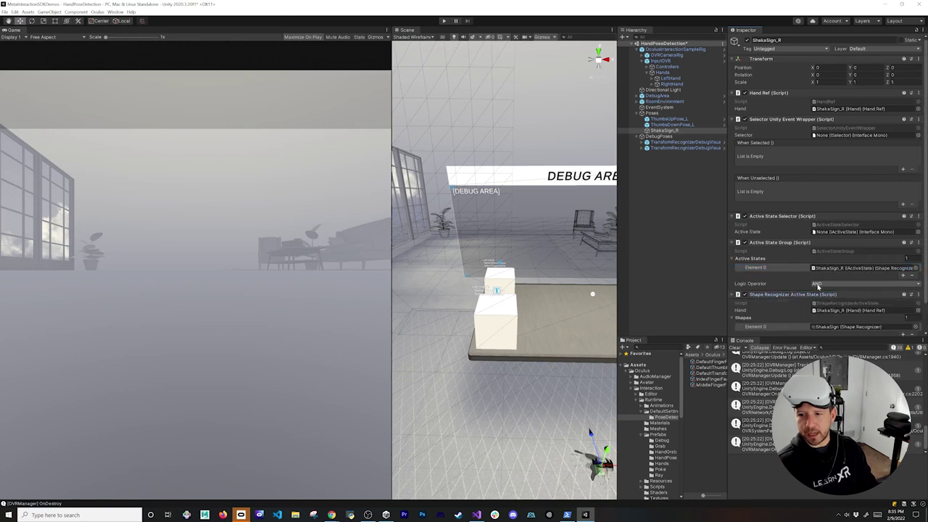
Step: Add the Transform Recognizer Active State as the Active State Group's second entry, keeping AND as the Logic Operator
left_click(809, 294)
scroll(809, 296, "down", 1)
left_click(904, 246)
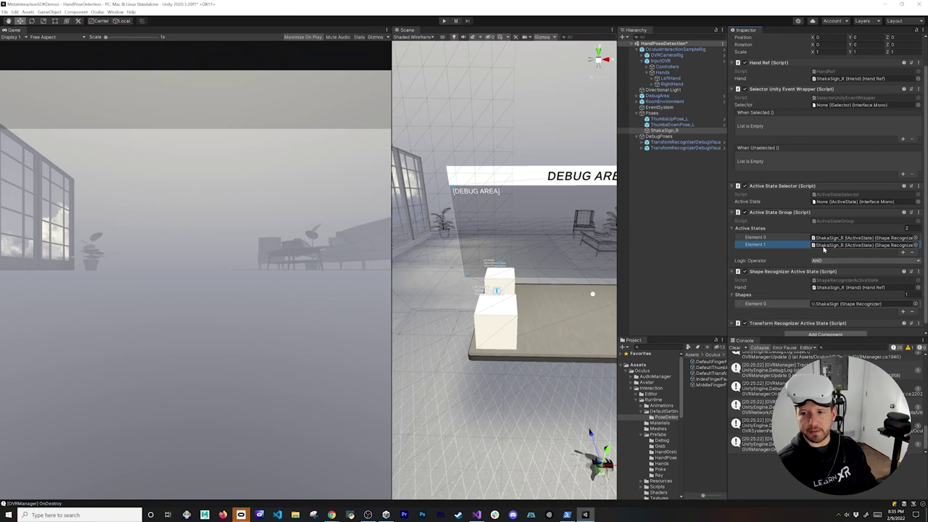
left_click_drag(774, 325, 840, 247)
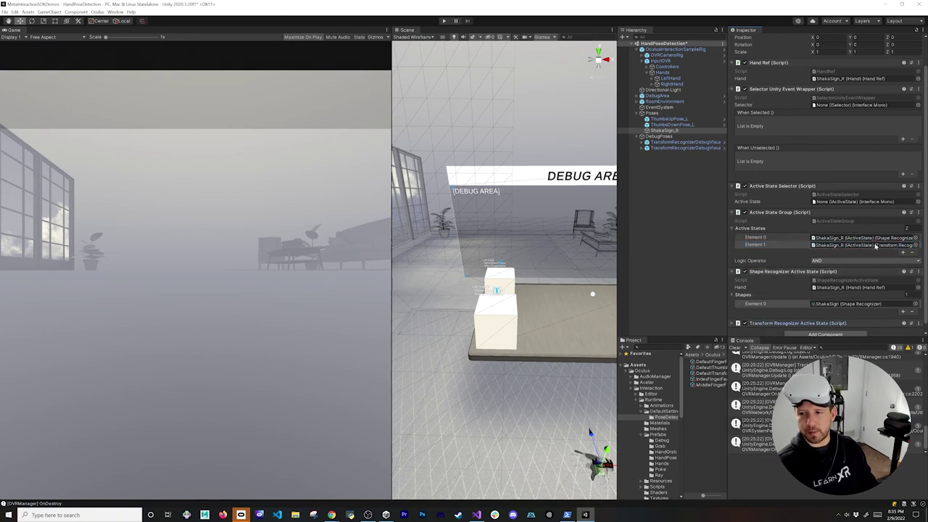
left_click(841, 261)
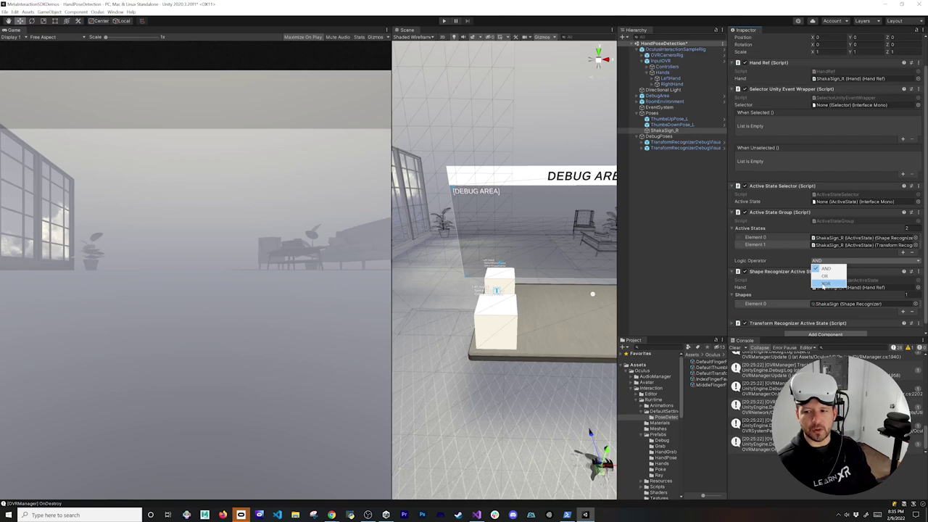
left_click(780, 257)
Step: Assign the Active State Group to the Active State Selector, and that selector to the Selector Unity Event Wrapper's Selector
scroll(790, 268, "down", 1)
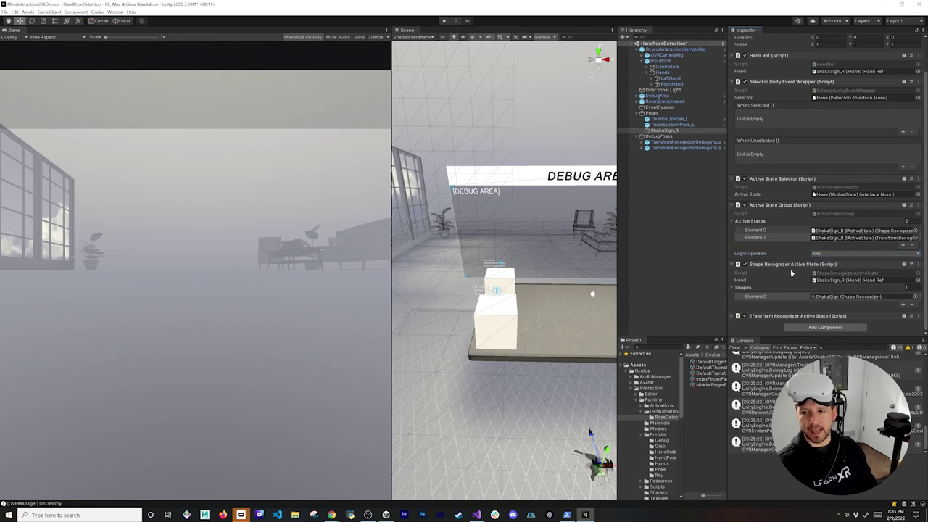
left_click_drag(789, 207, 817, 200)
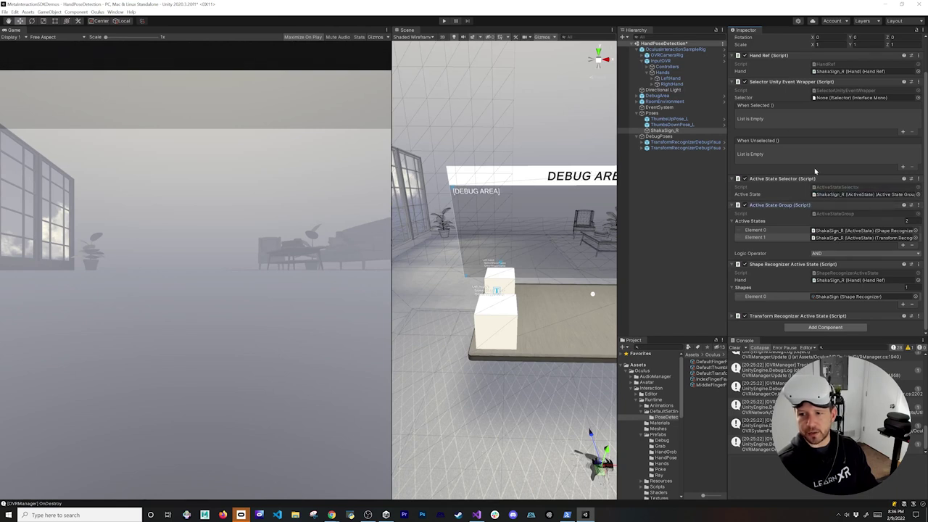
scroll(805, 174, "up", 3)
left_click_drag(780, 214, 830, 140)
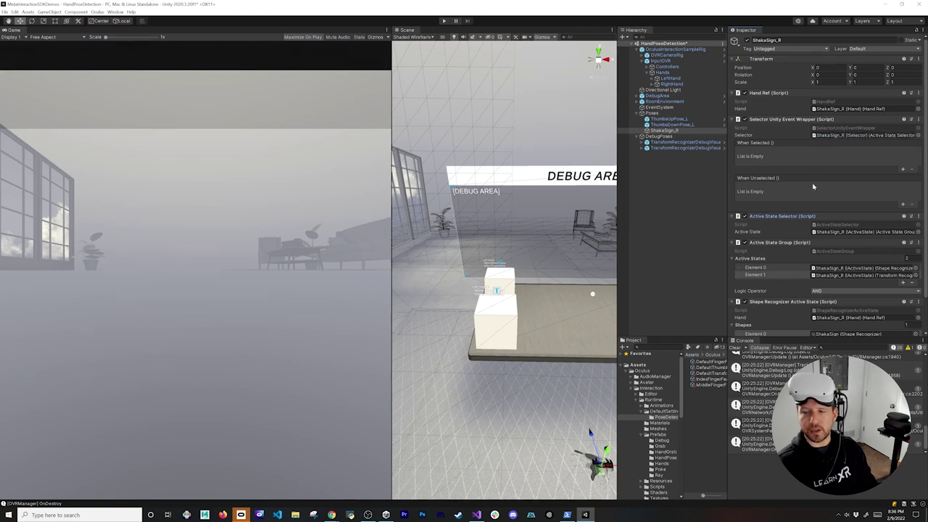
Step: Collapse the Active State Group, Shape Recognizer Active State and Active State Selector components of ShakaSign_R
scroll(803, 174, "down", 3)
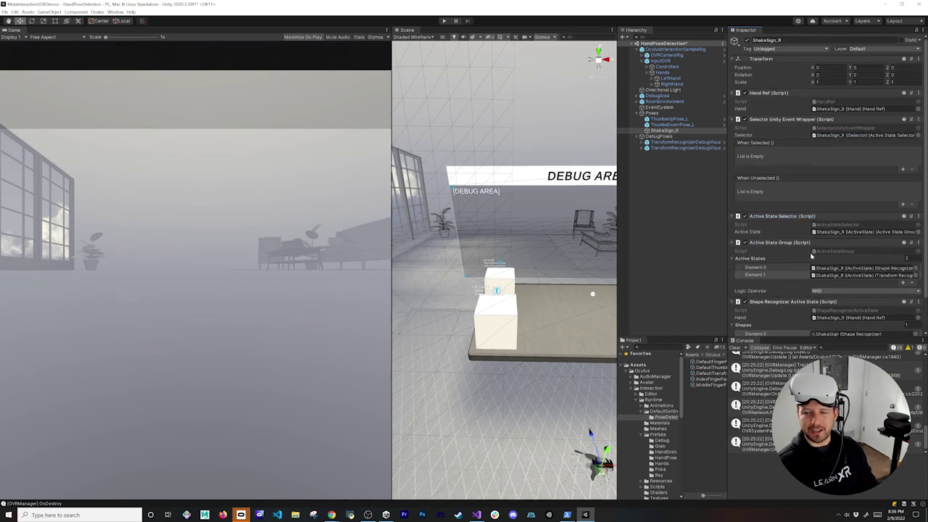
left_click(779, 205)
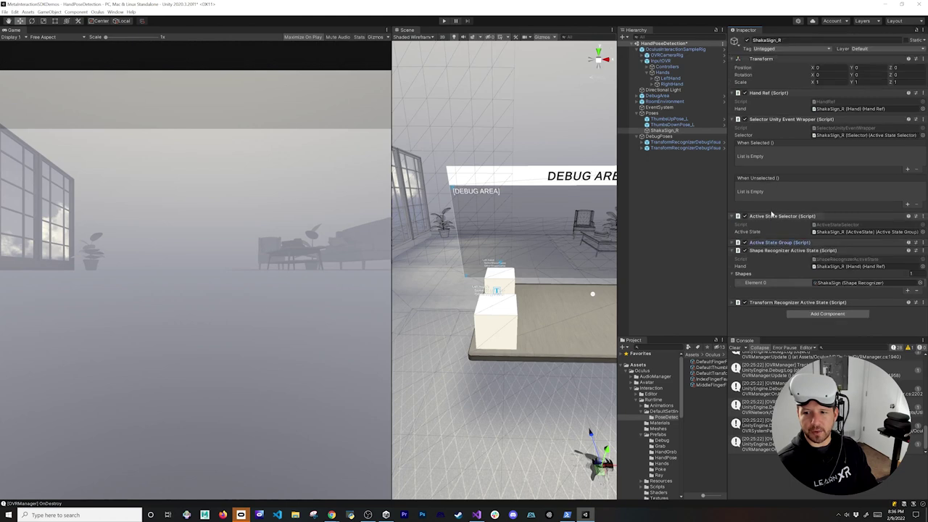
left_click(776, 251)
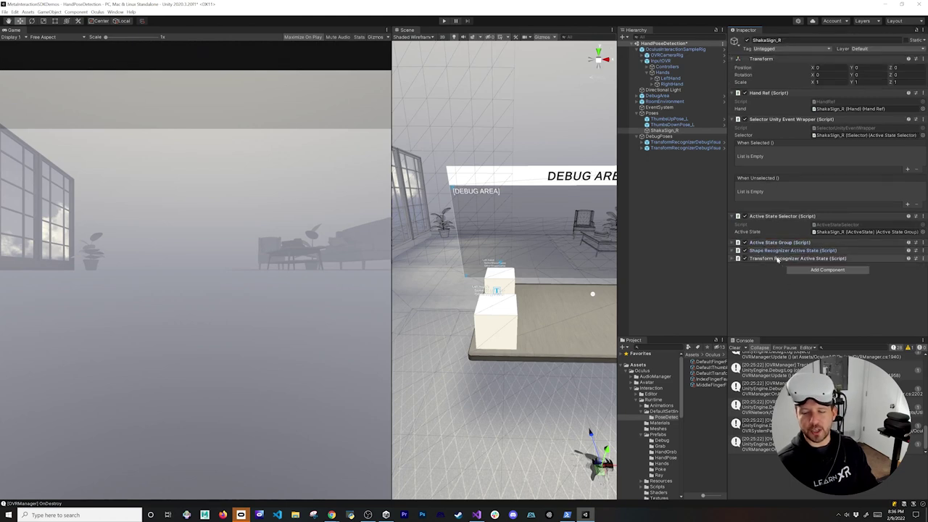
left_click(773, 217)
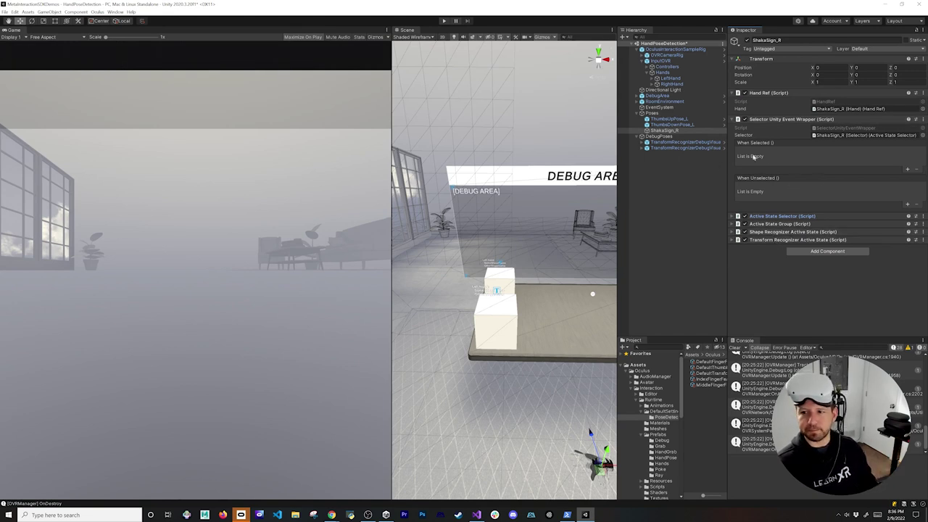
Step: Add one event entry each under When Selected and When Unselected, with DebugArea as the target object of both
left_click(906, 170)
left_click(906, 207)
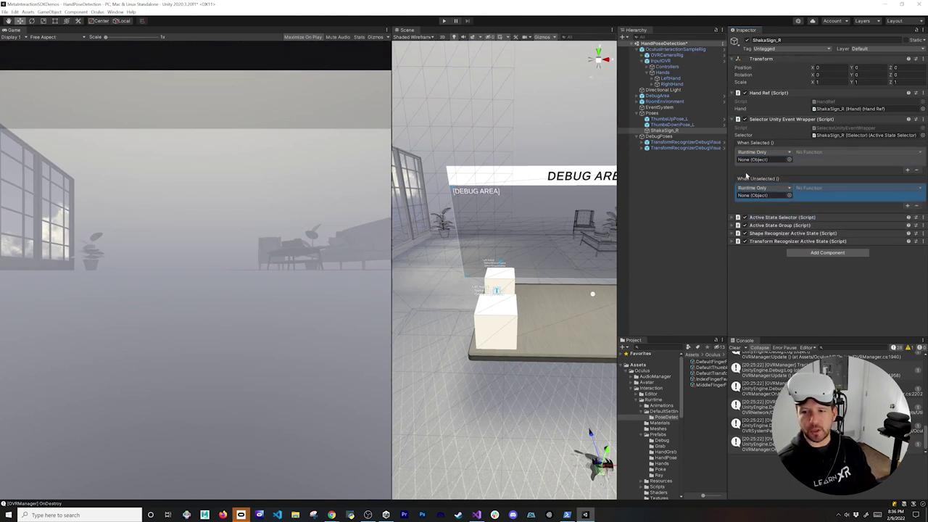
left_click_drag(657, 95, 761, 159)
left_click_drag(656, 95, 759, 195)
Step: Set the When Selected event to call Logger.LogInfo with the message "ShakaSign_R Selected"
left_click(804, 153)
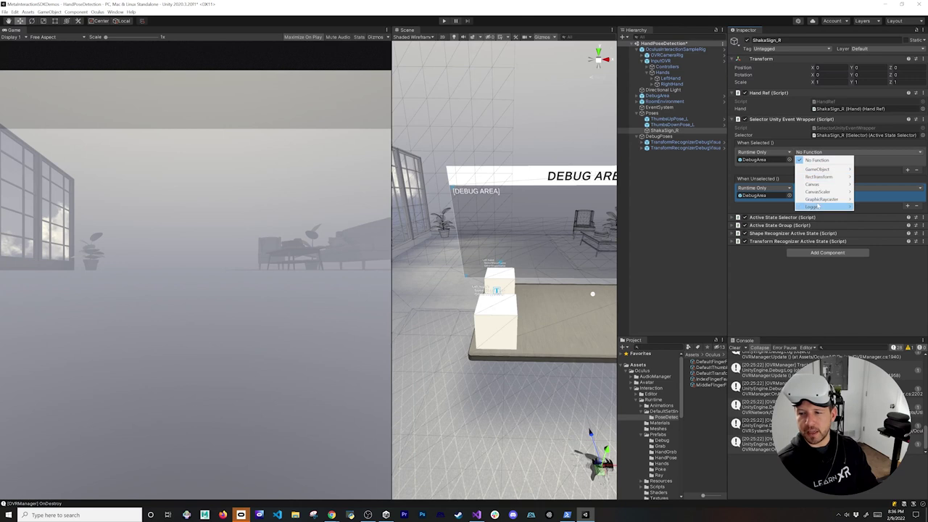
mouse_move(818, 206)
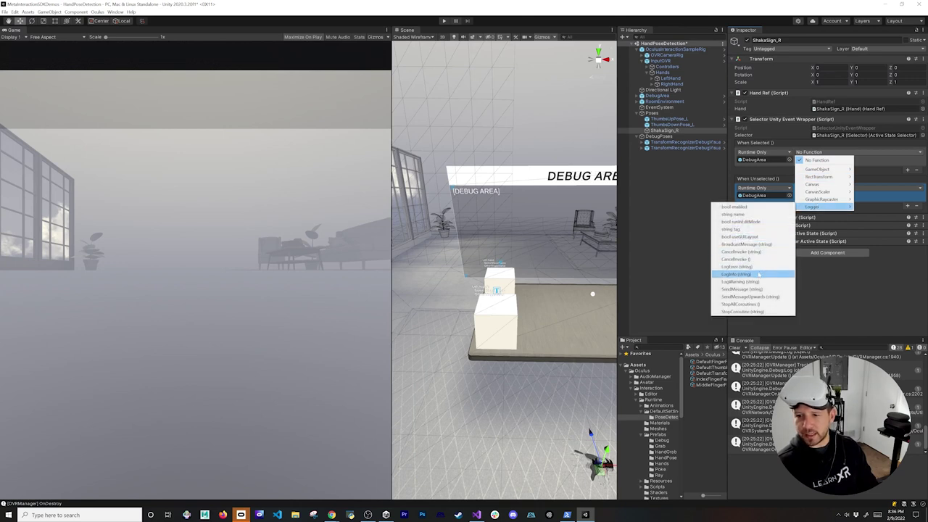
left_click(758, 274)
left_click(767, 40)
key("ctrl+c")
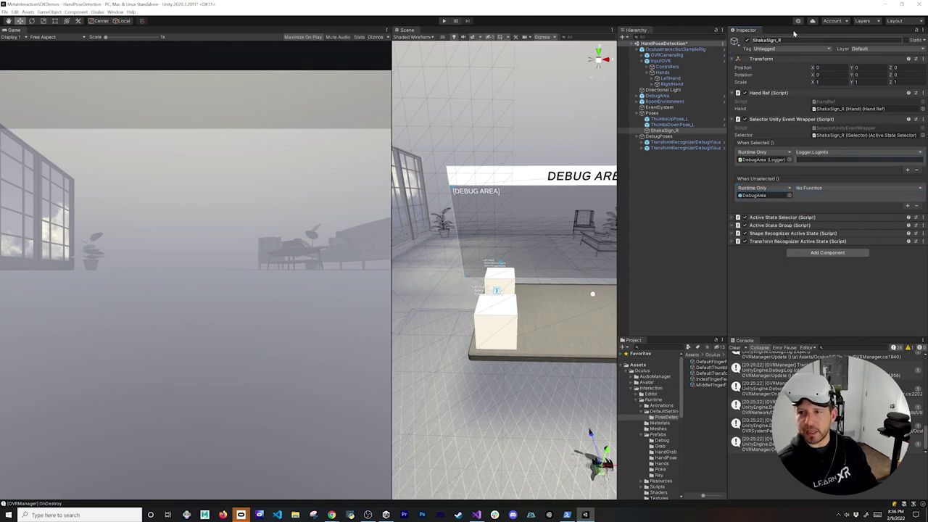
left_click(811, 158)
key("ctrl+v")
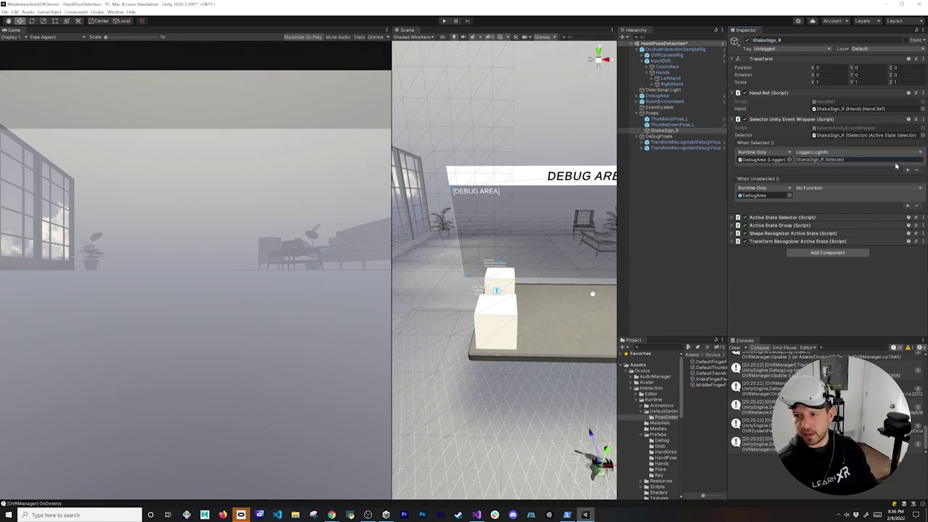
Step: Set the When Unselected event to call Logger.LogInfo with the message "ShakaSign_R Unselected"
left_click(844, 188)
mouse_move(819, 242)
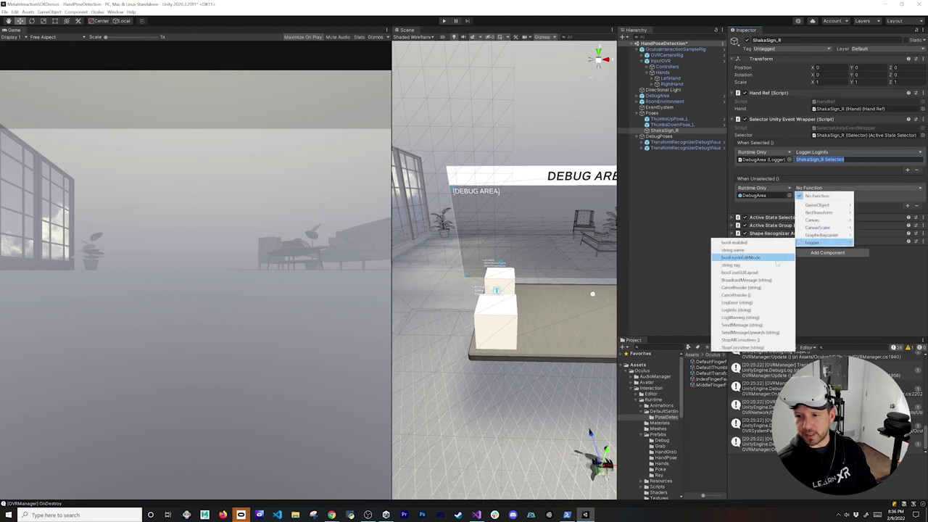
left_click(757, 310)
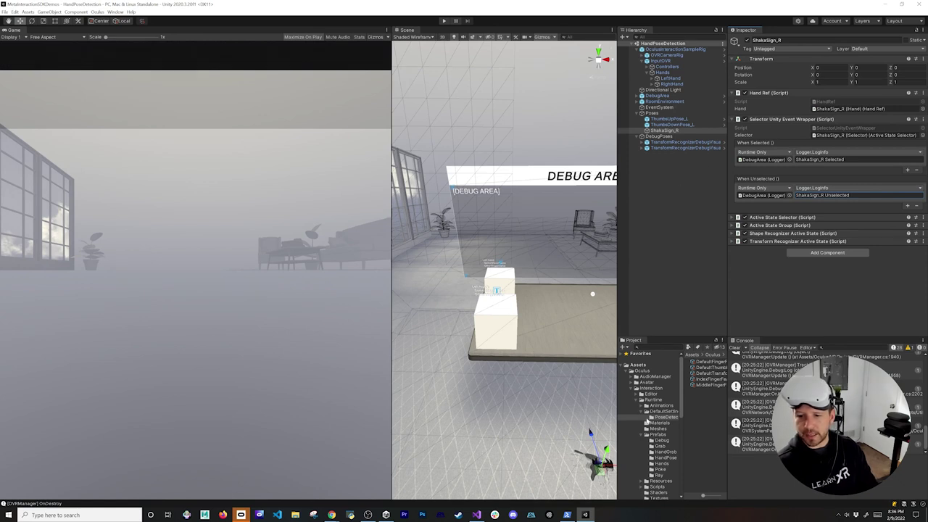
Step: Save the ShakaSign_R object as a prefab in the Prefabs/Poses folder and clear the selection
left_click(634, 388)
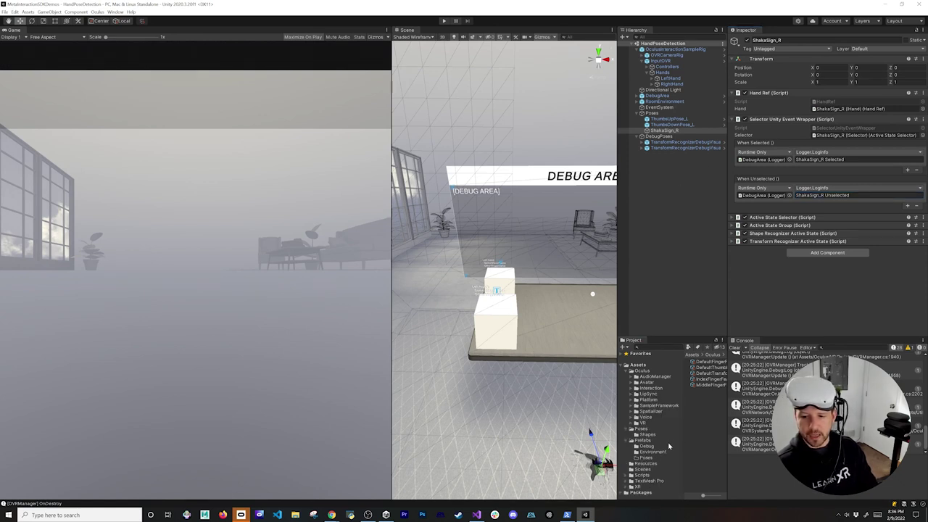
left_click(652, 457)
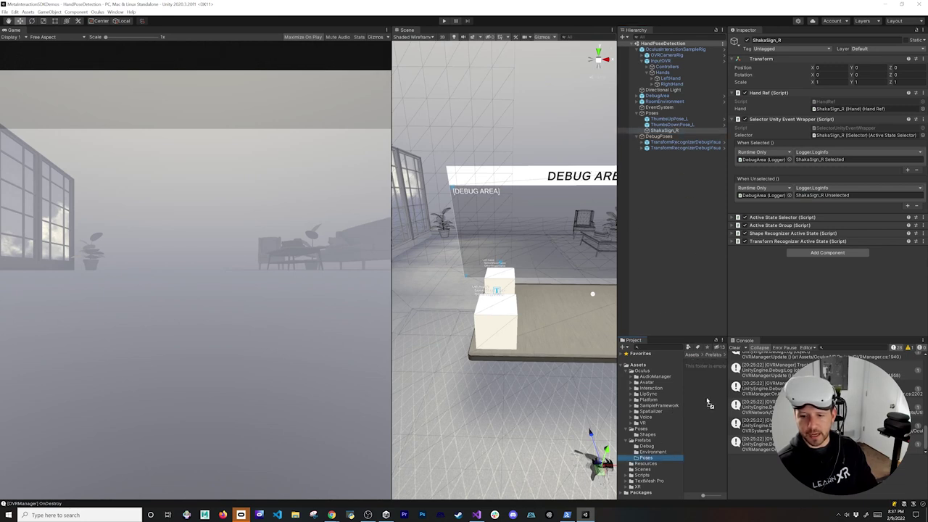
left_click_drag(709, 405, 708, 403)
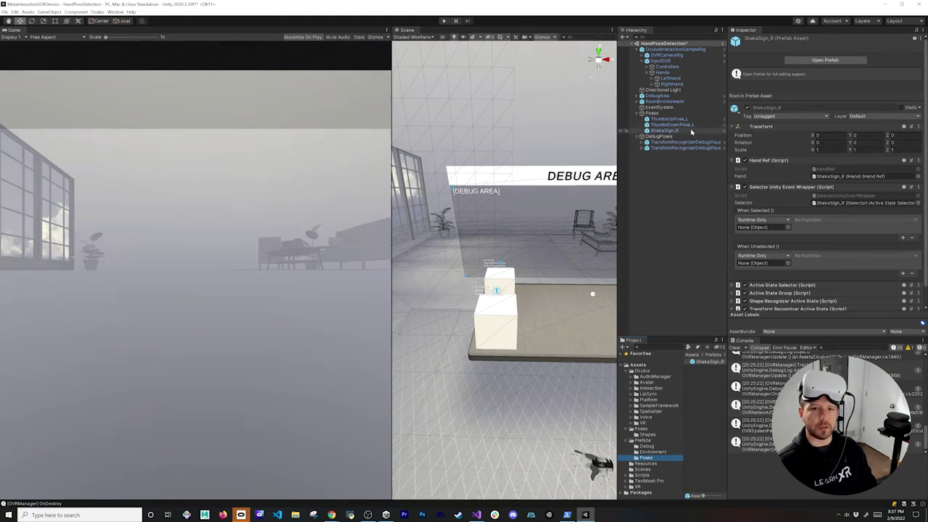
left_click(677, 177)
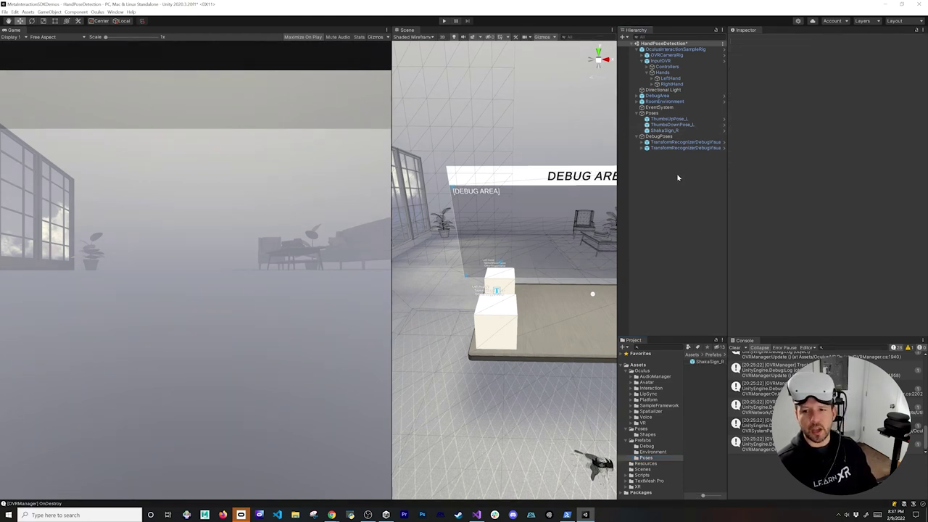
Step: Set the scale of the thumbs-down debug visual, TransformRecognizerDebugVisual (1), to 0.1 on all three axes
left_click(504, 319)
left_click_drag(505, 319, 475, 302, "alt")
scroll(475, 301, "up", 3)
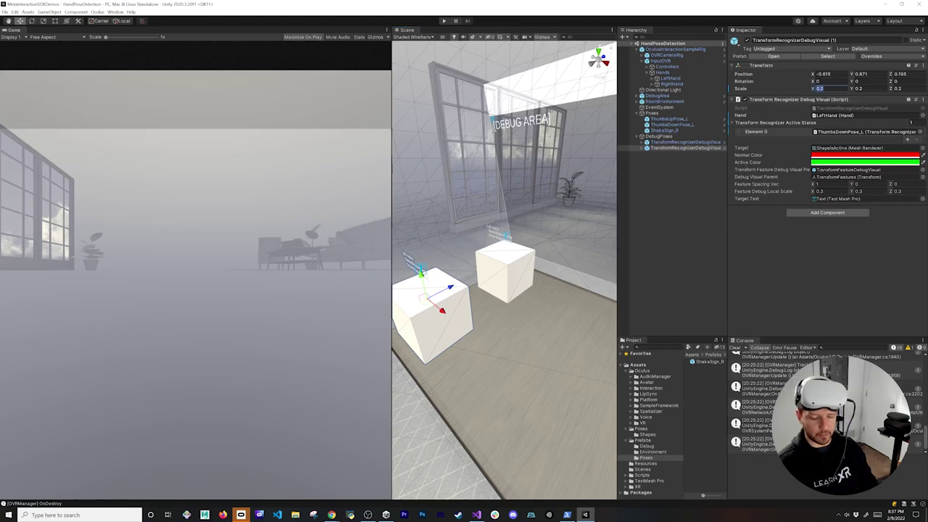
type("0.1")
key("Tab")
type("0.1")
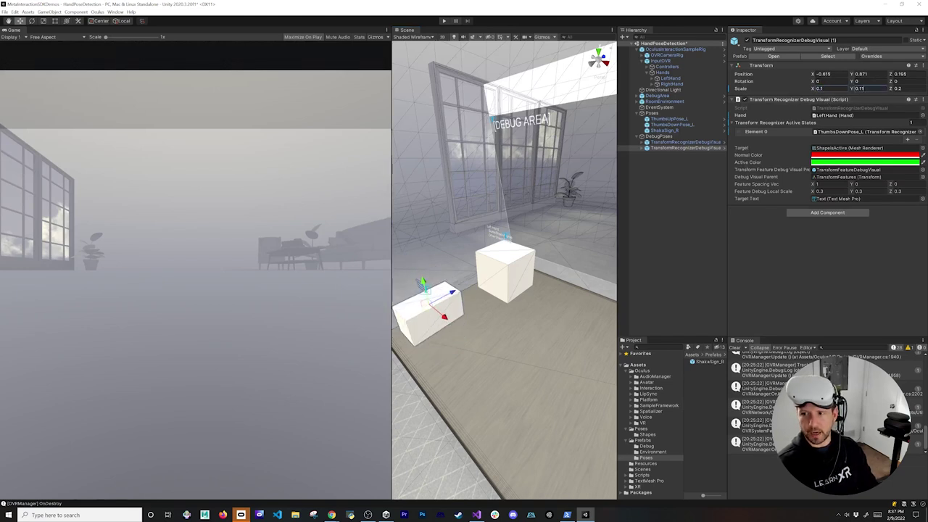
key("Tab")
type("0.1")
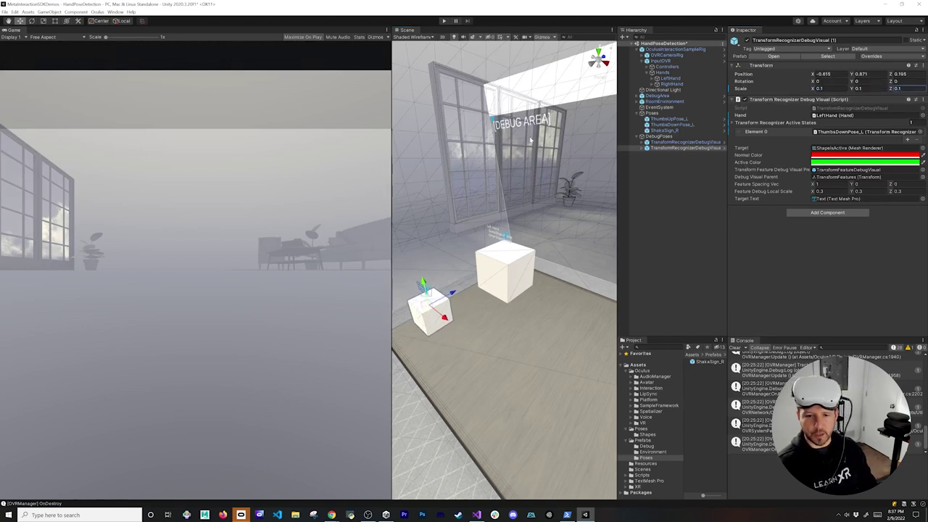
Step: Lower the thumbs-down debug cube toward the table and duplicate it, placing the copy in front at about Y 0.823, Z 0.151
left_click_drag(507, 322, 500, 315, "alt")
left_click_drag(450, 298, 439, 319)
key("ctrl+d")
right_click_drag(439, 318, 521, 290)
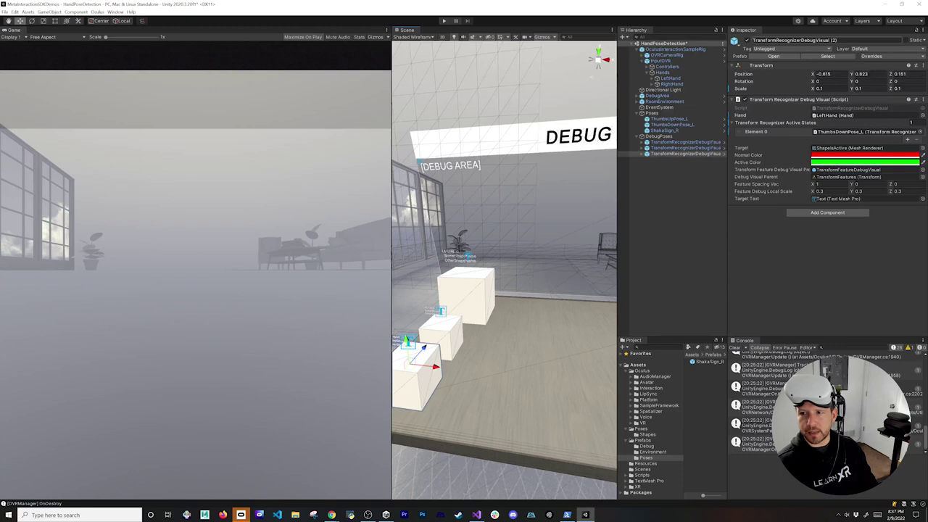
Step: Assign ShakaSign_R as Element 0 of the duplicated visual's Transform Recognizer Active States and RightHand as its Hand
left_click_drag(664, 129, 833, 133)
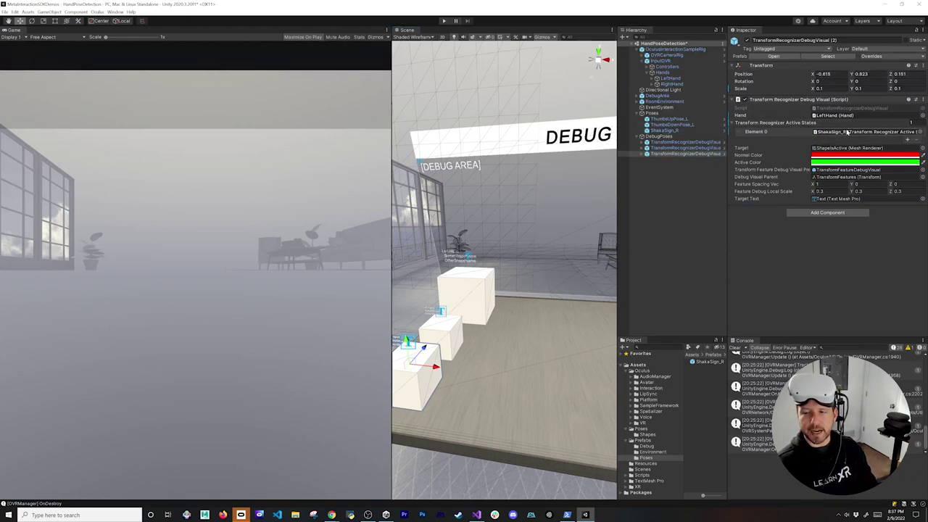
left_click_drag(671, 84, 832, 118)
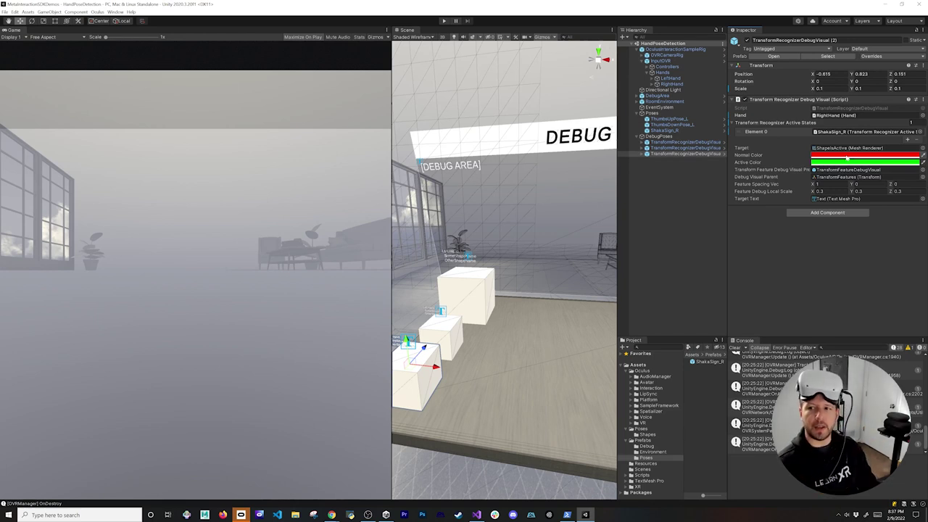
Step: On DebugPoses, assign ShakaSign_R as the Shape Recognizer Active State and the Transform Recognizer Active State of its two debug components
left_click(670, 137)
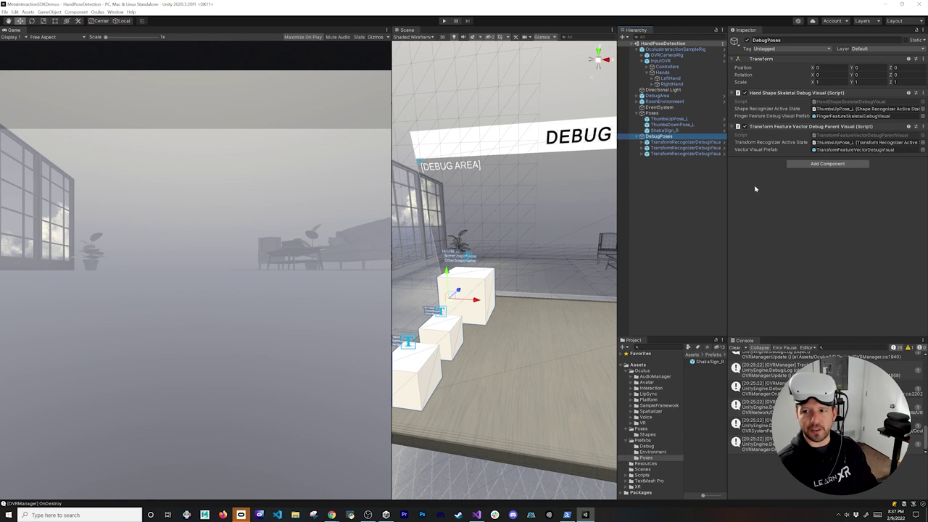
left_click(845, 117)
left_click(845, 110)
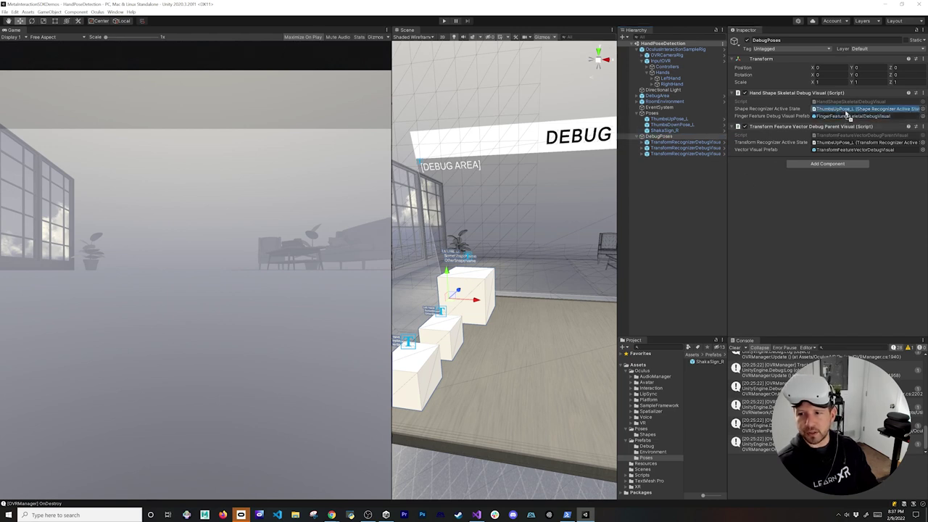
left_click_drag(845, 114, 828, 142)
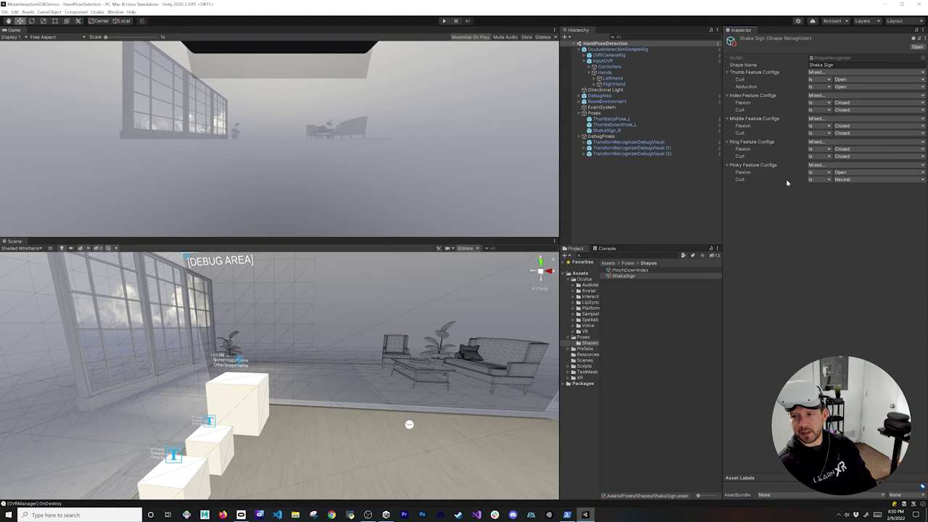
Step: Set the ShakaSign shape's pinky flexion to Neutral and its curl to Open, and test the right-hand pose in play mode
left_click(840, 172)
left_click(840, 190)
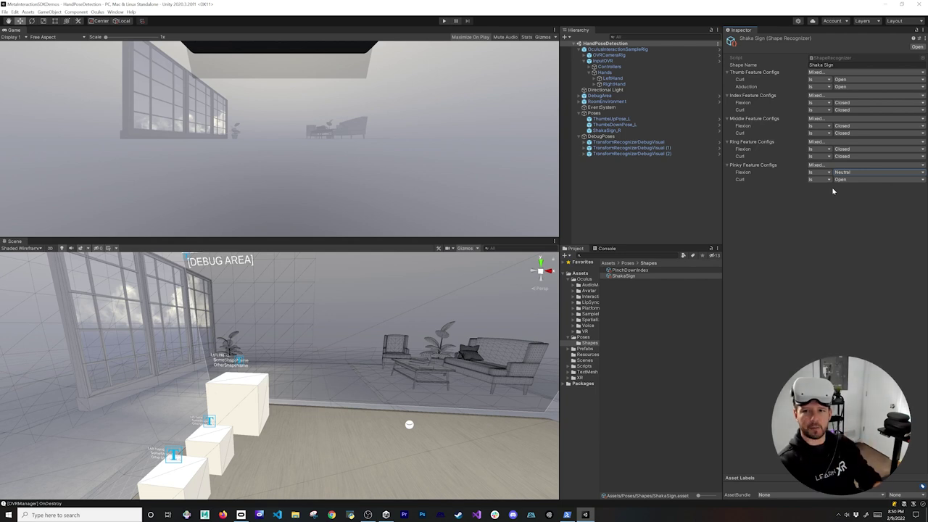
left_click(443, 21)
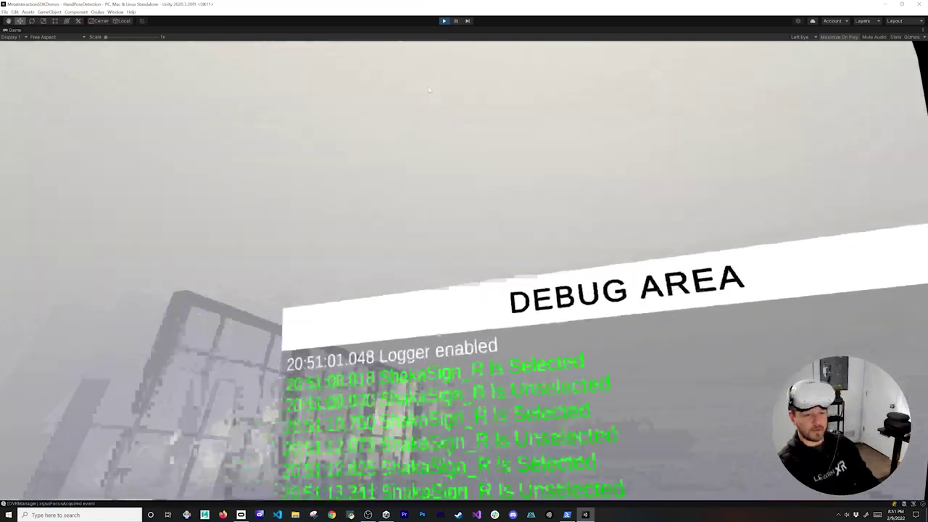
left_click(445, 22)
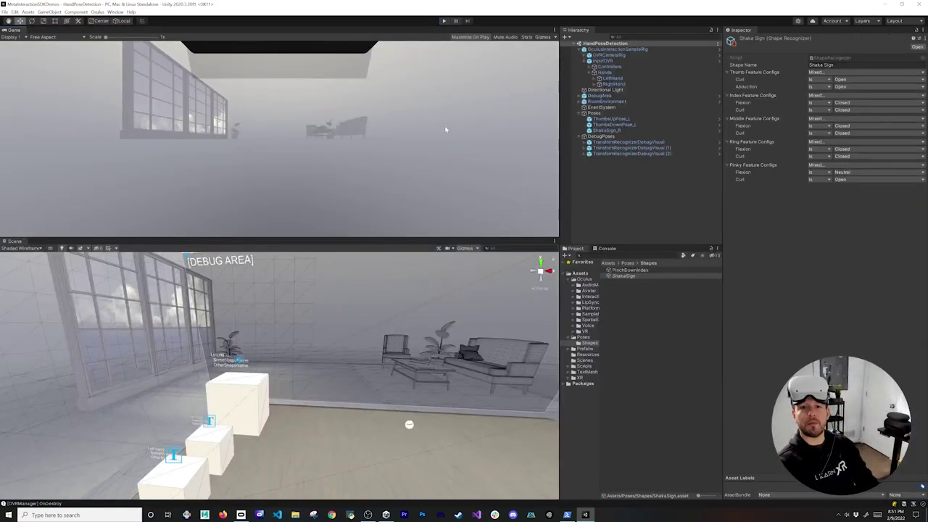